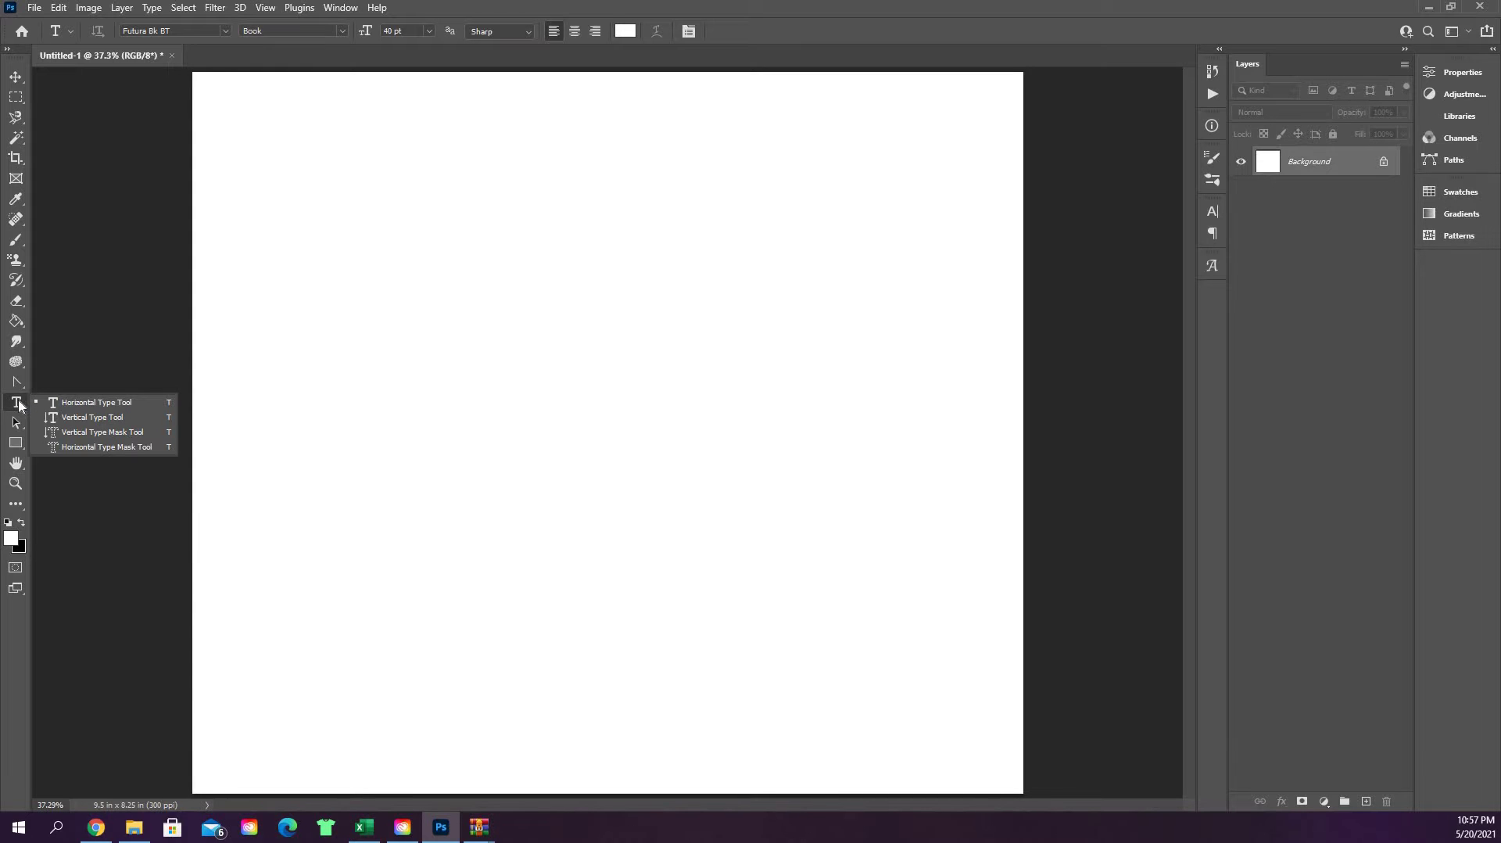
Start a horizontal text layer in the upper part of the canvas and set the text colour to black, 000000
{"action": "left_click", "coordinate": [72, 405]}
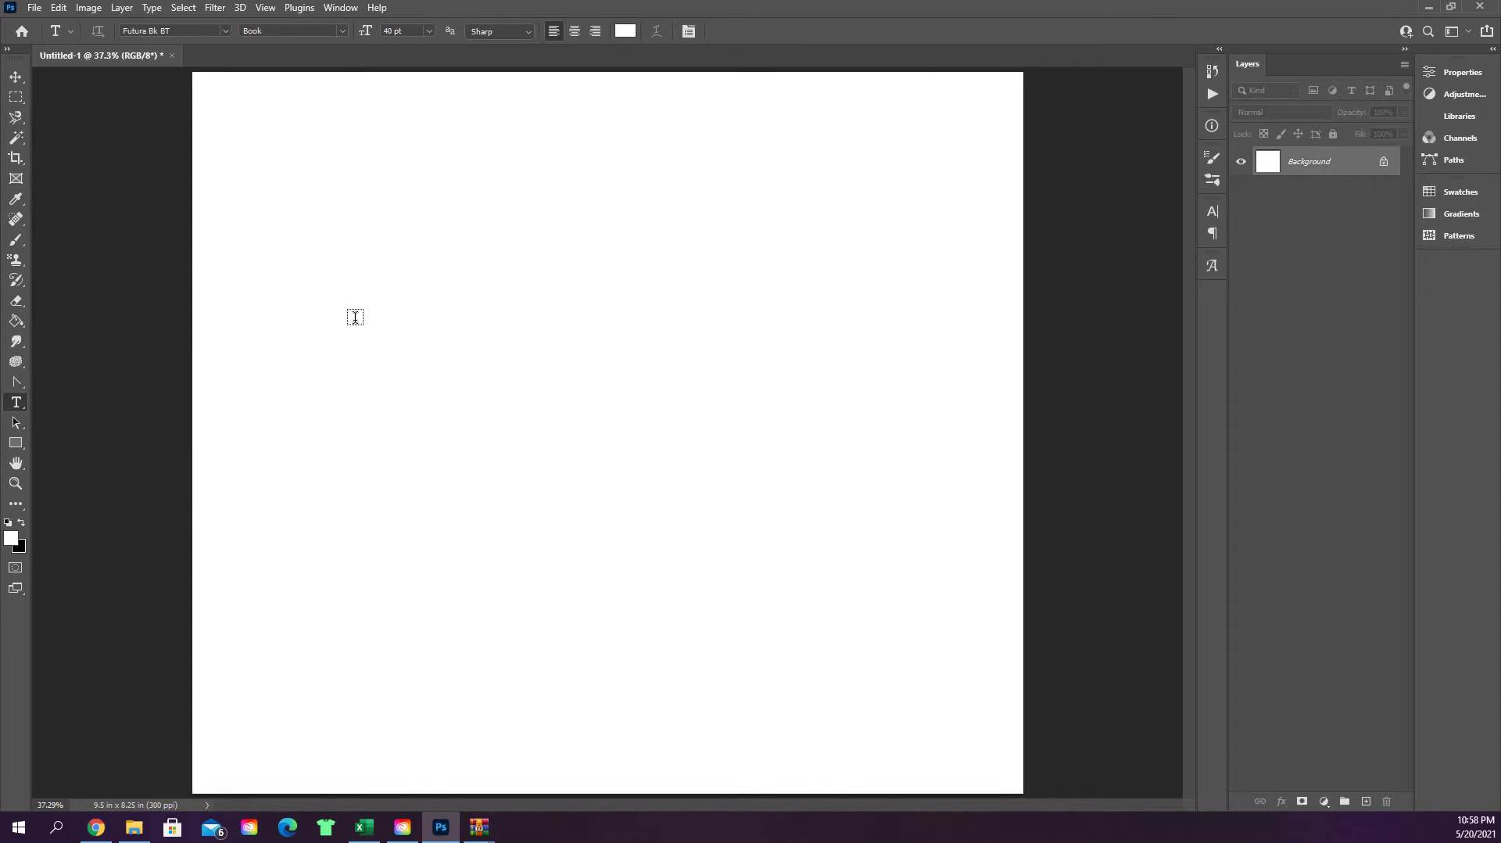
{"action": "left_click", "coordinate": [477, 315]}
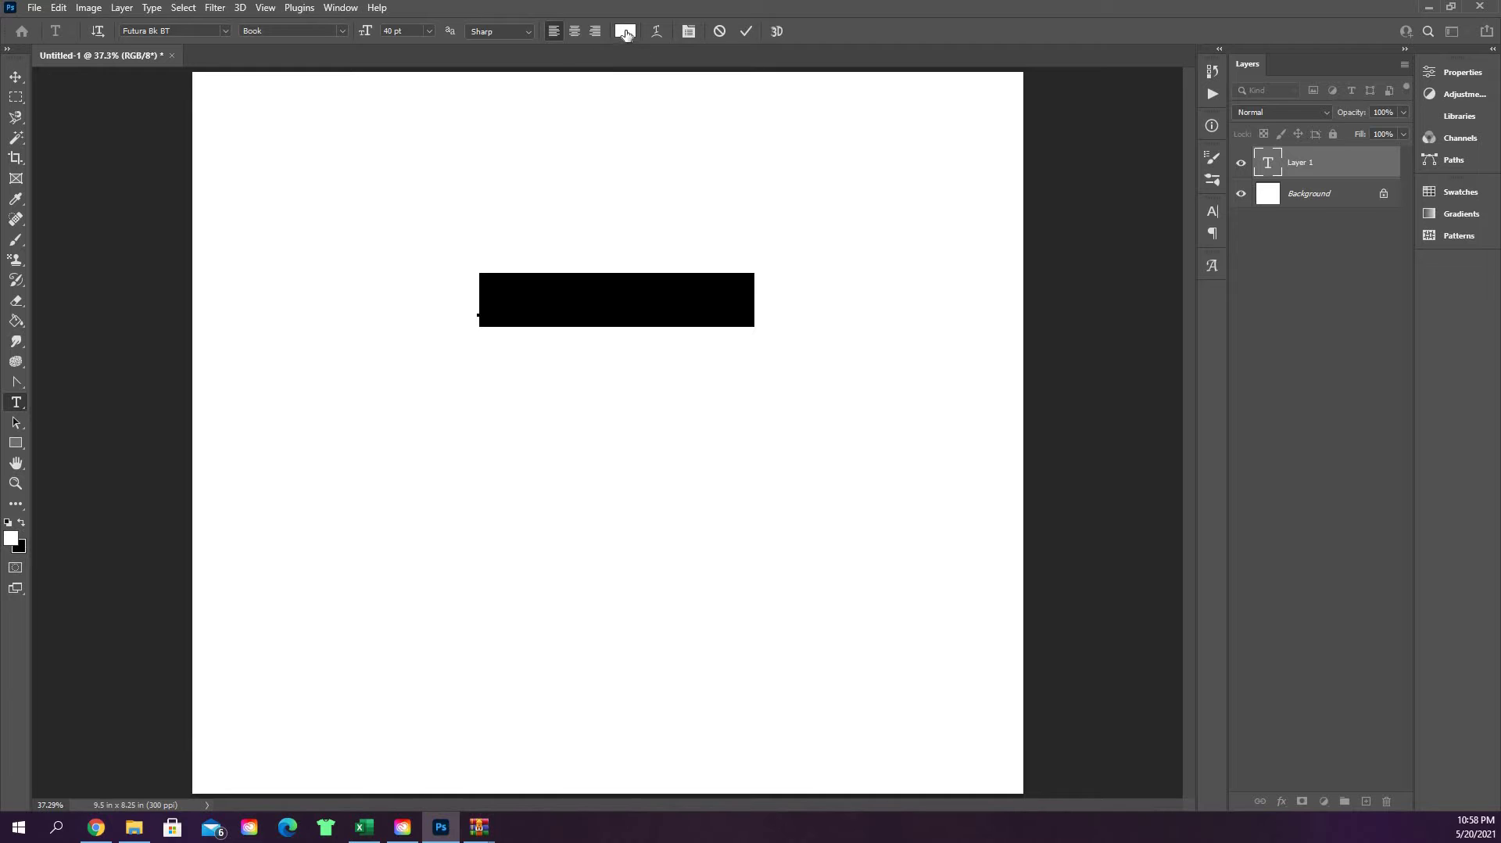
{"action": "left_click", "coordinate": [11, 538]}
{"action": "type", "text": "000000"}
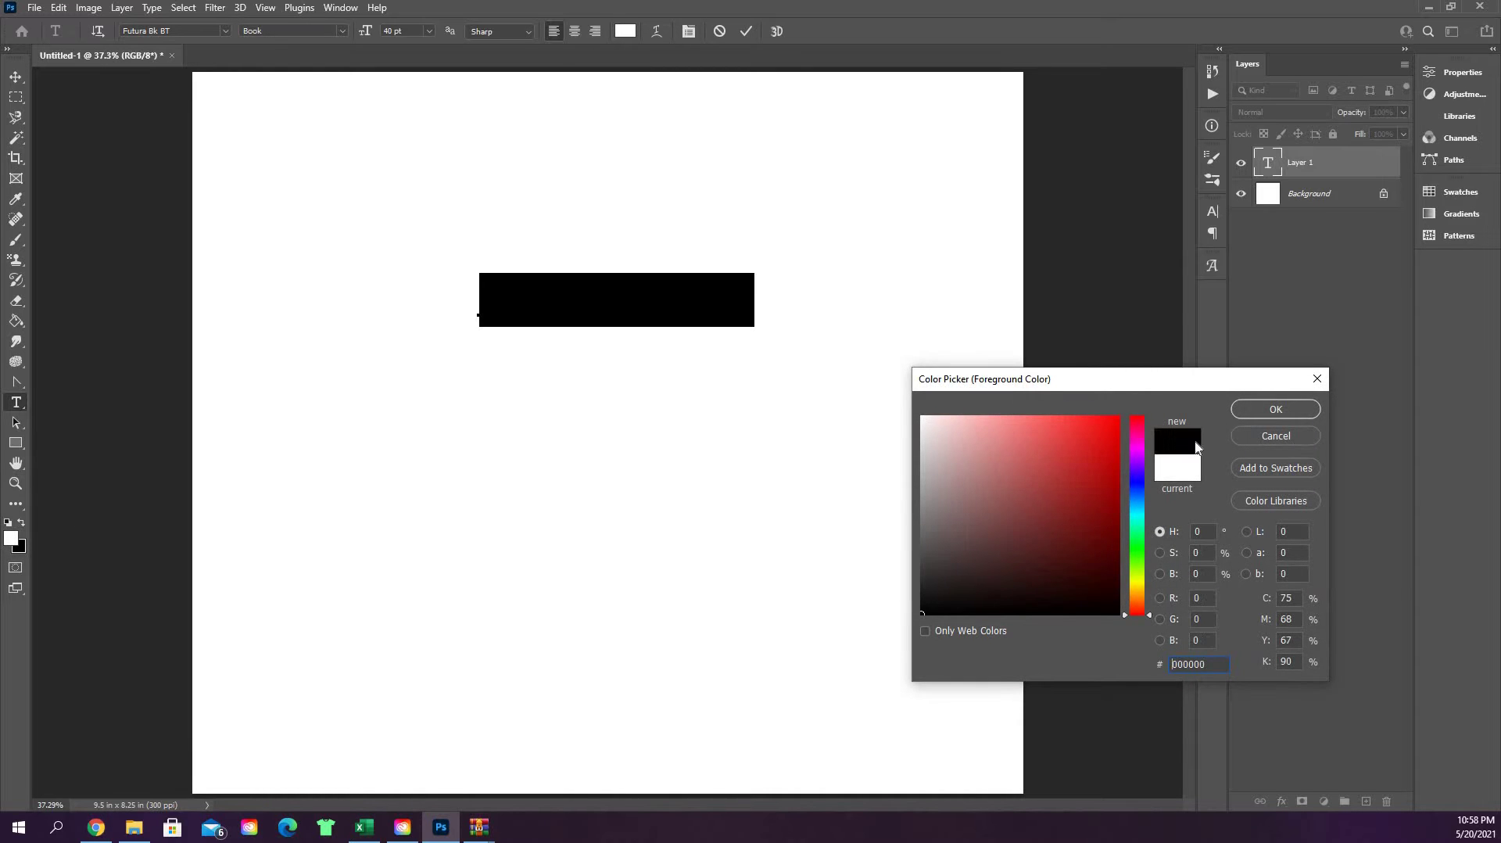
{"action": "left_click", "coordinate": [1252, 412]}
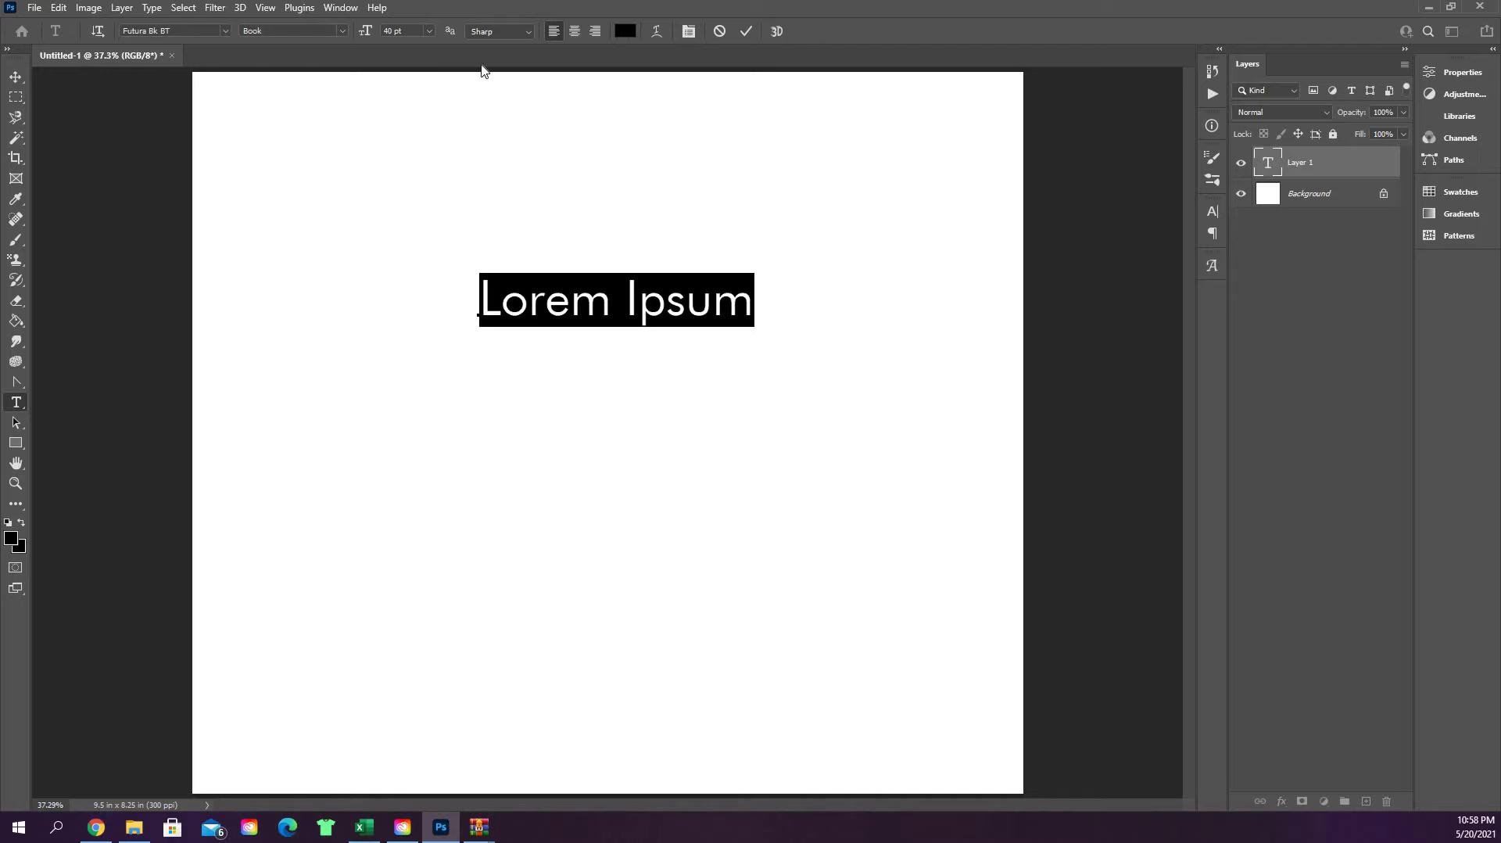
Browse the font list to preview different typefaces on the placeholder text
{"action": "left_click", "coordinate": [226, 30]}
{"action": "type", "text": "cou"}
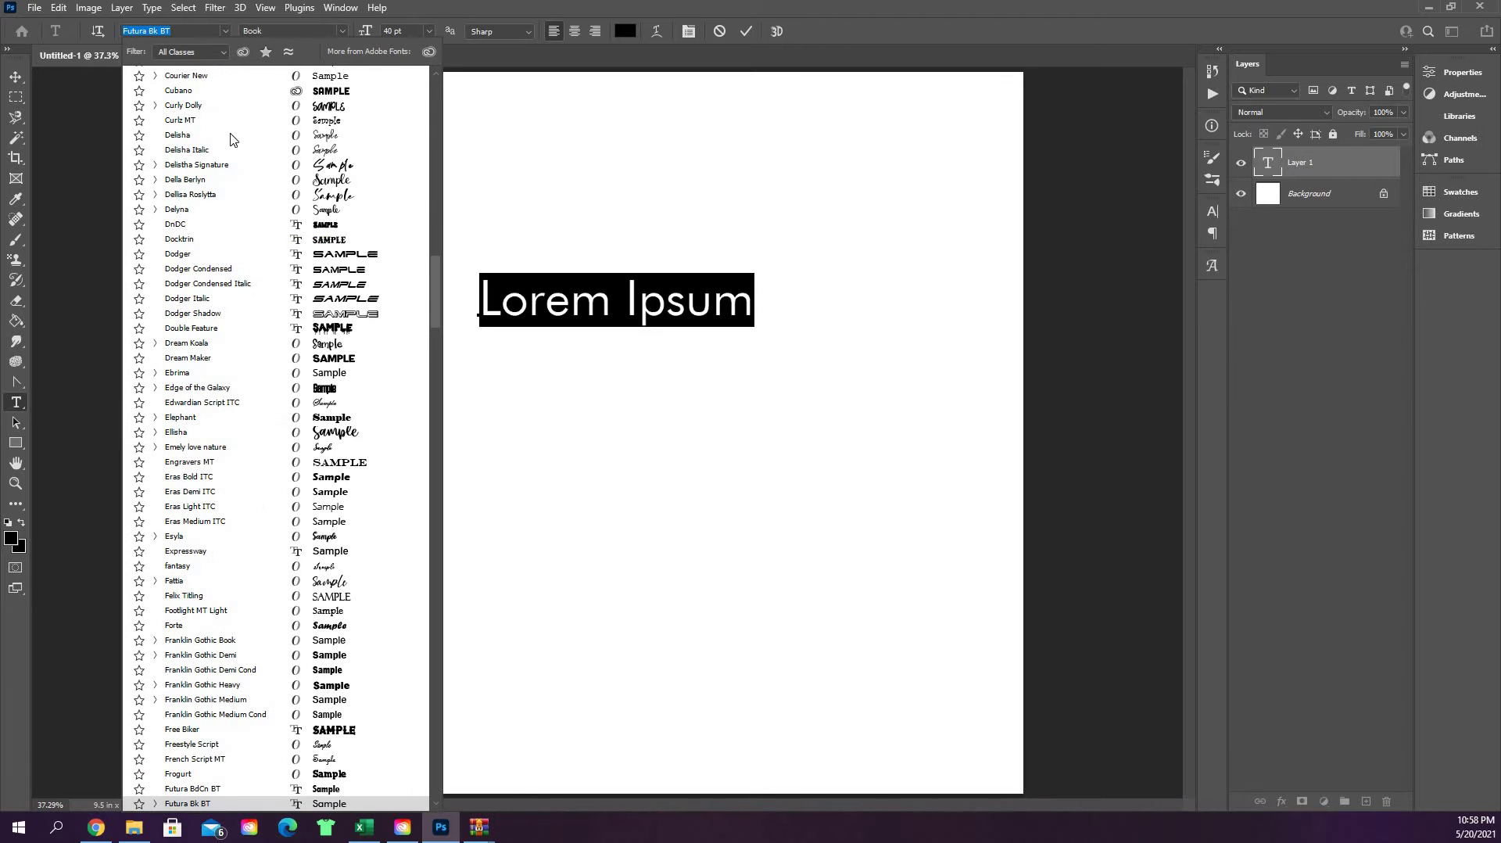
{"action": "scroll", "coordinate": [239, 157], "scroll_direction": "up", "scroll_amount": 4}
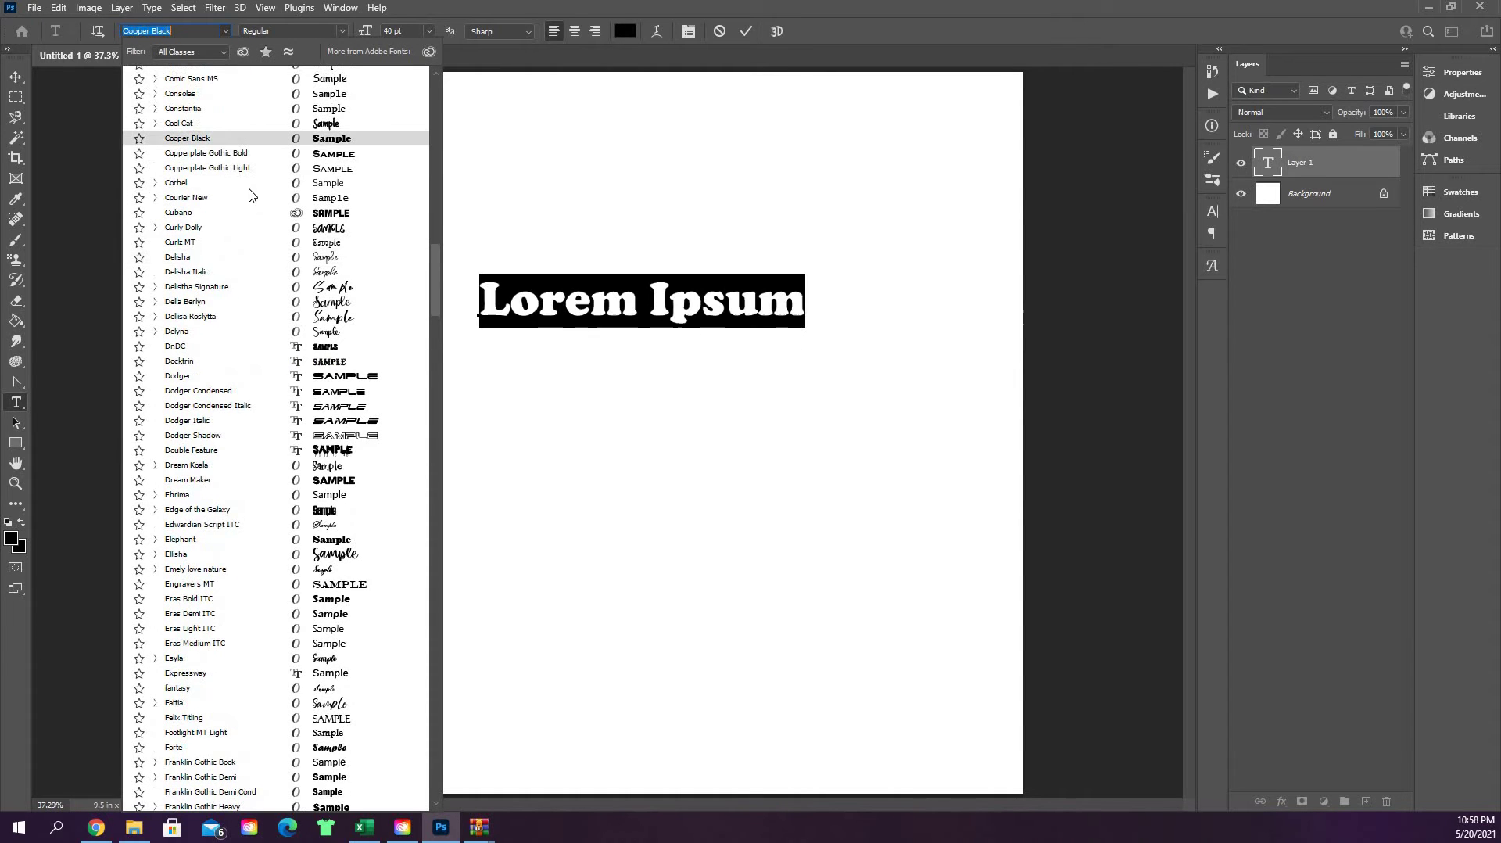
{"action": "scroll", "coordinate": [252, 218], "scroll_direction": "up", "scroll_amount": 12}
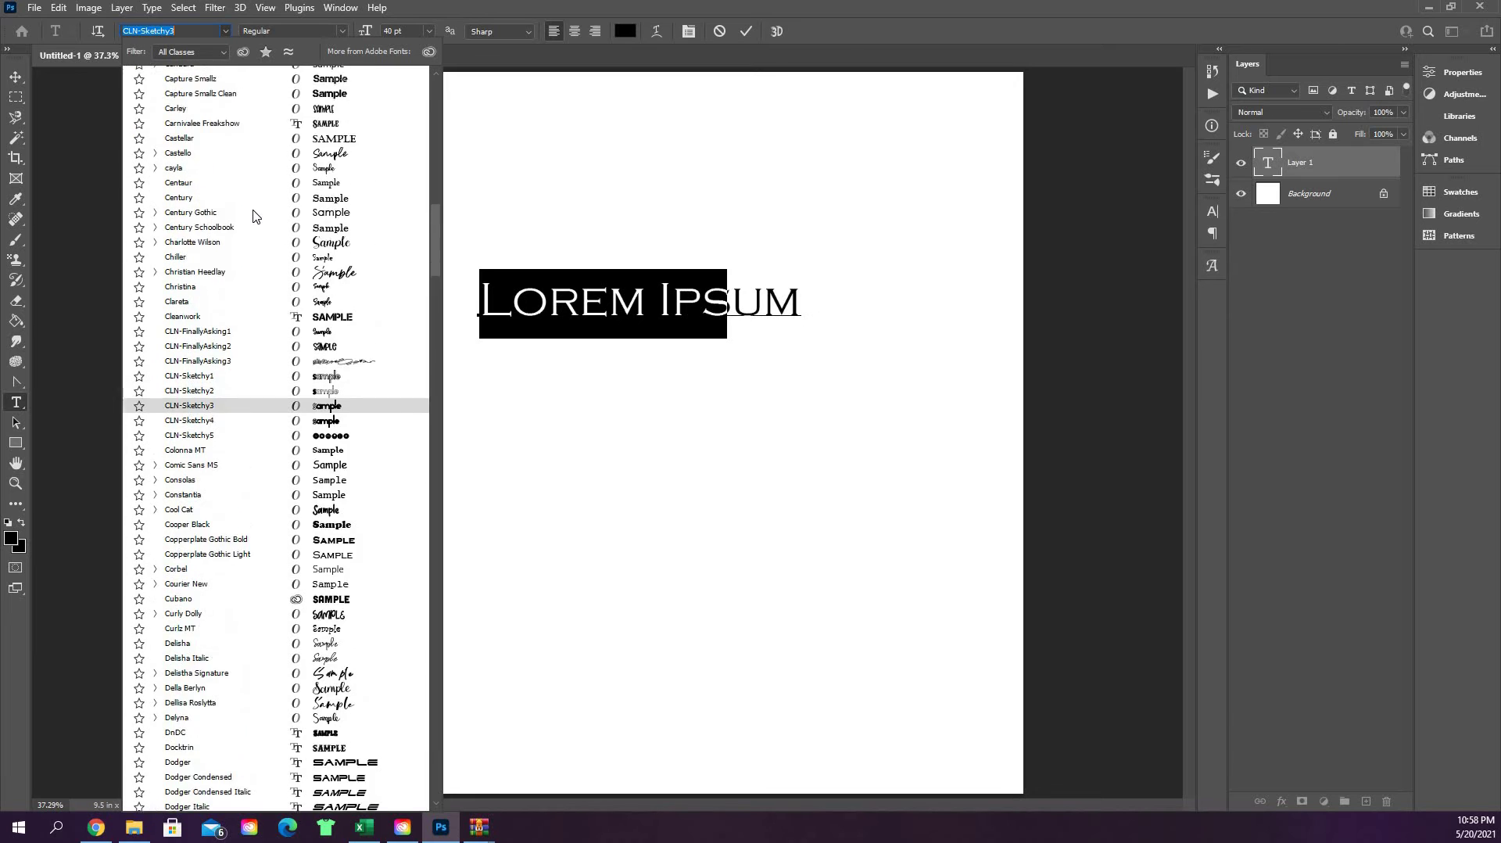
{"action": "scroll", "coordinate": [252, 224], "scroll_direction": "up", "scroll_amount": 10}
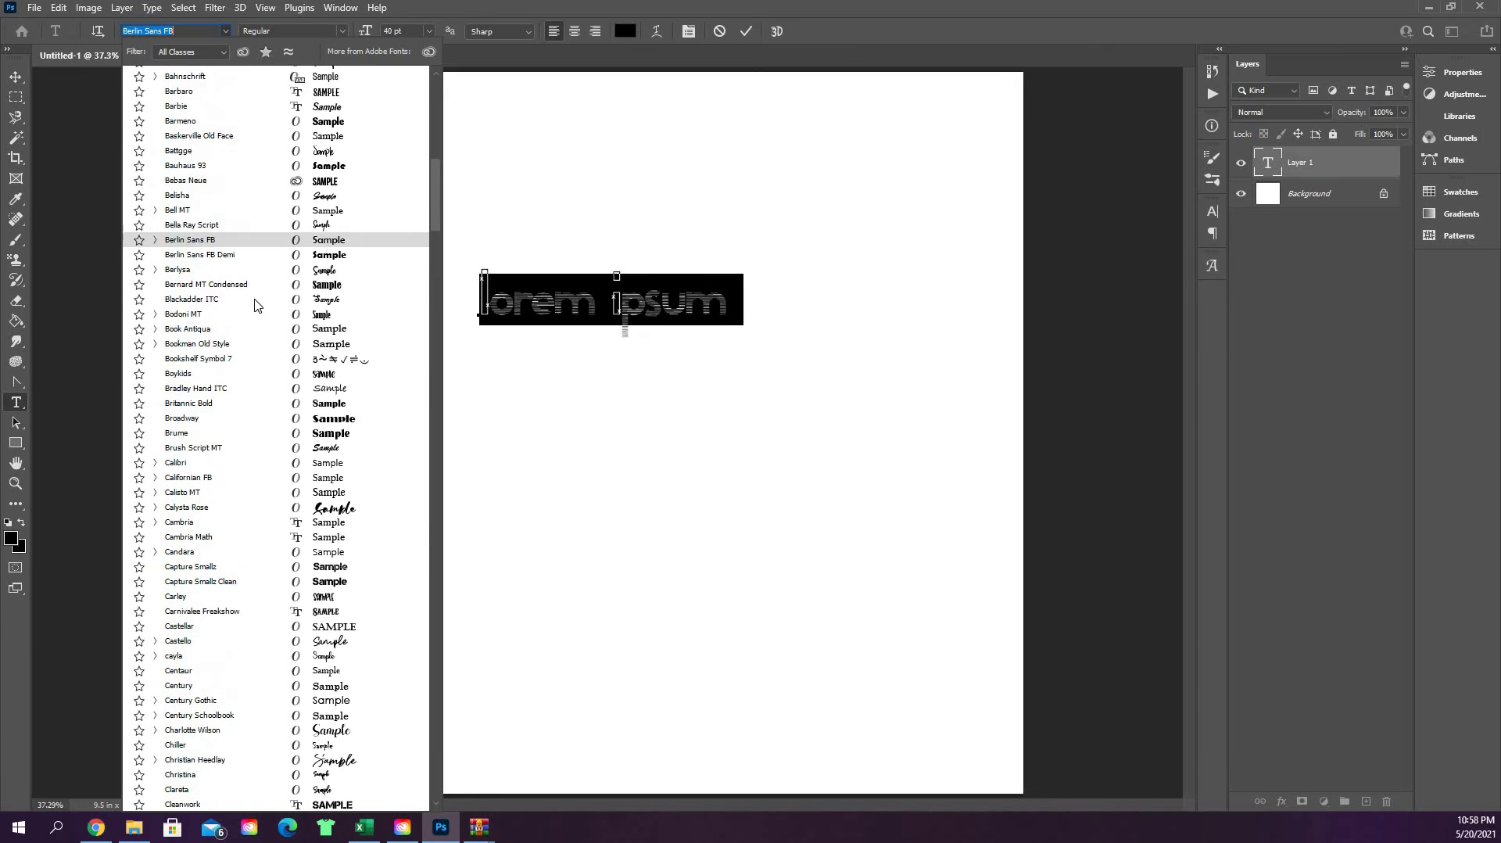
{"action": "scroll", "coordinate": [258, 289], "scroll_direction": "up", "scroll_amount": 13}
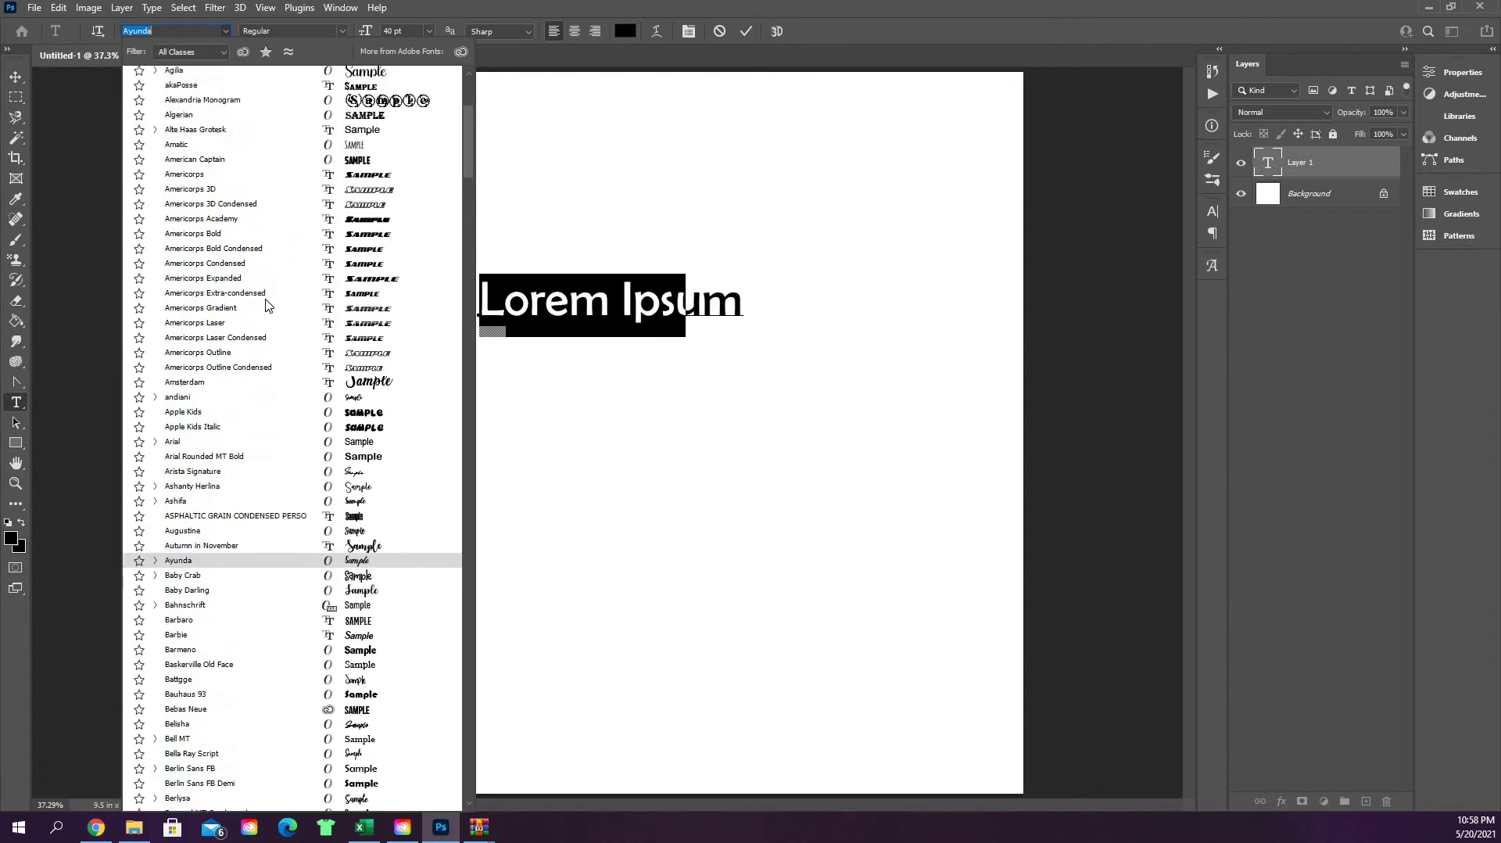
{"action": "scroll", "coordinate": [277, 345], "scroll_direction": "up", "scroll_amount": 4}
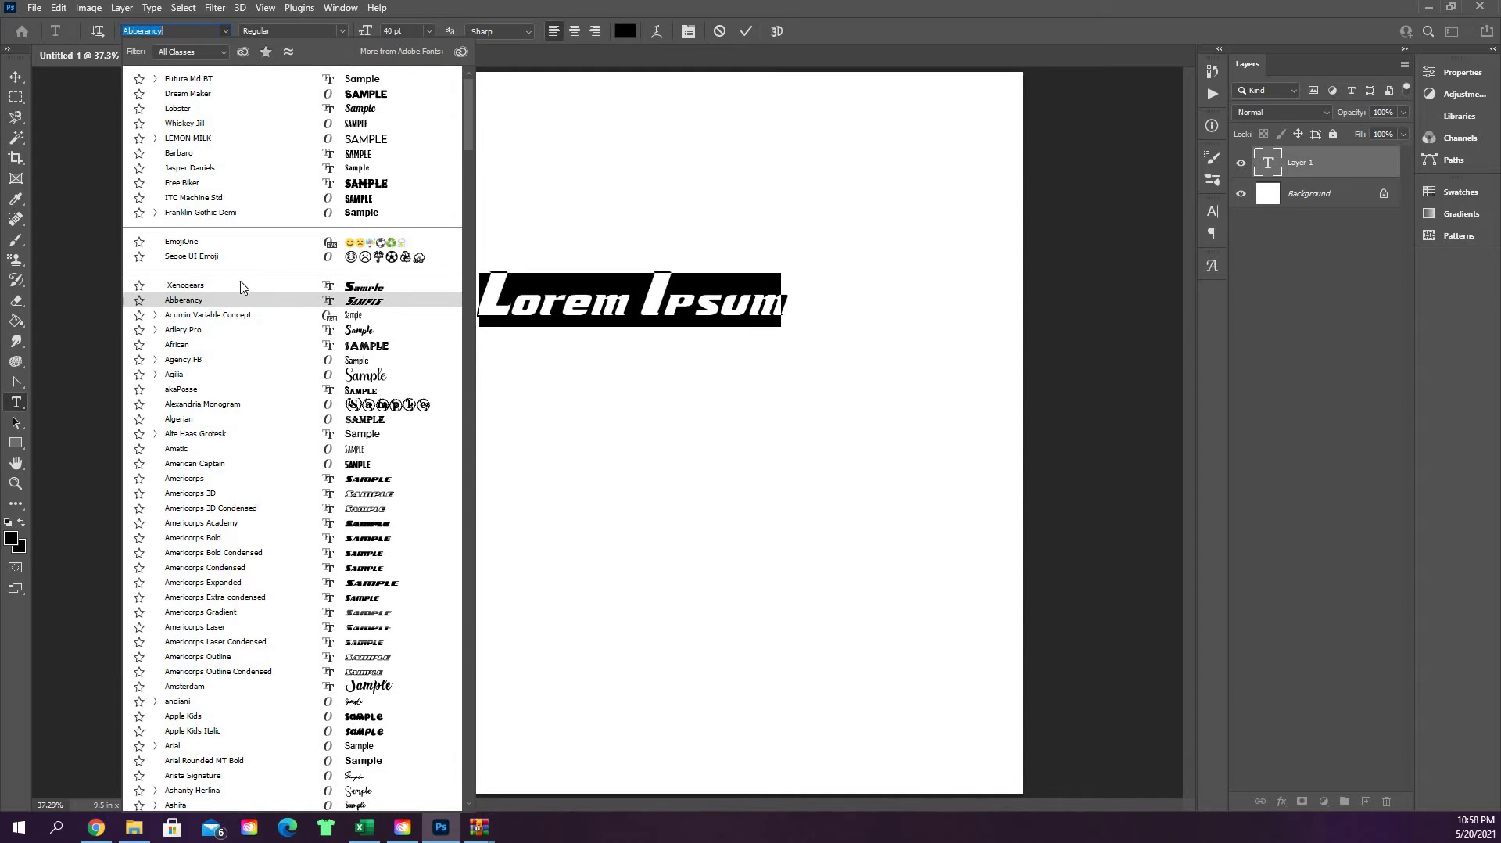
{"action": "scroll", "coordinate": [264, 435], "scroll_direction": "down", "scroll_amount": 15}
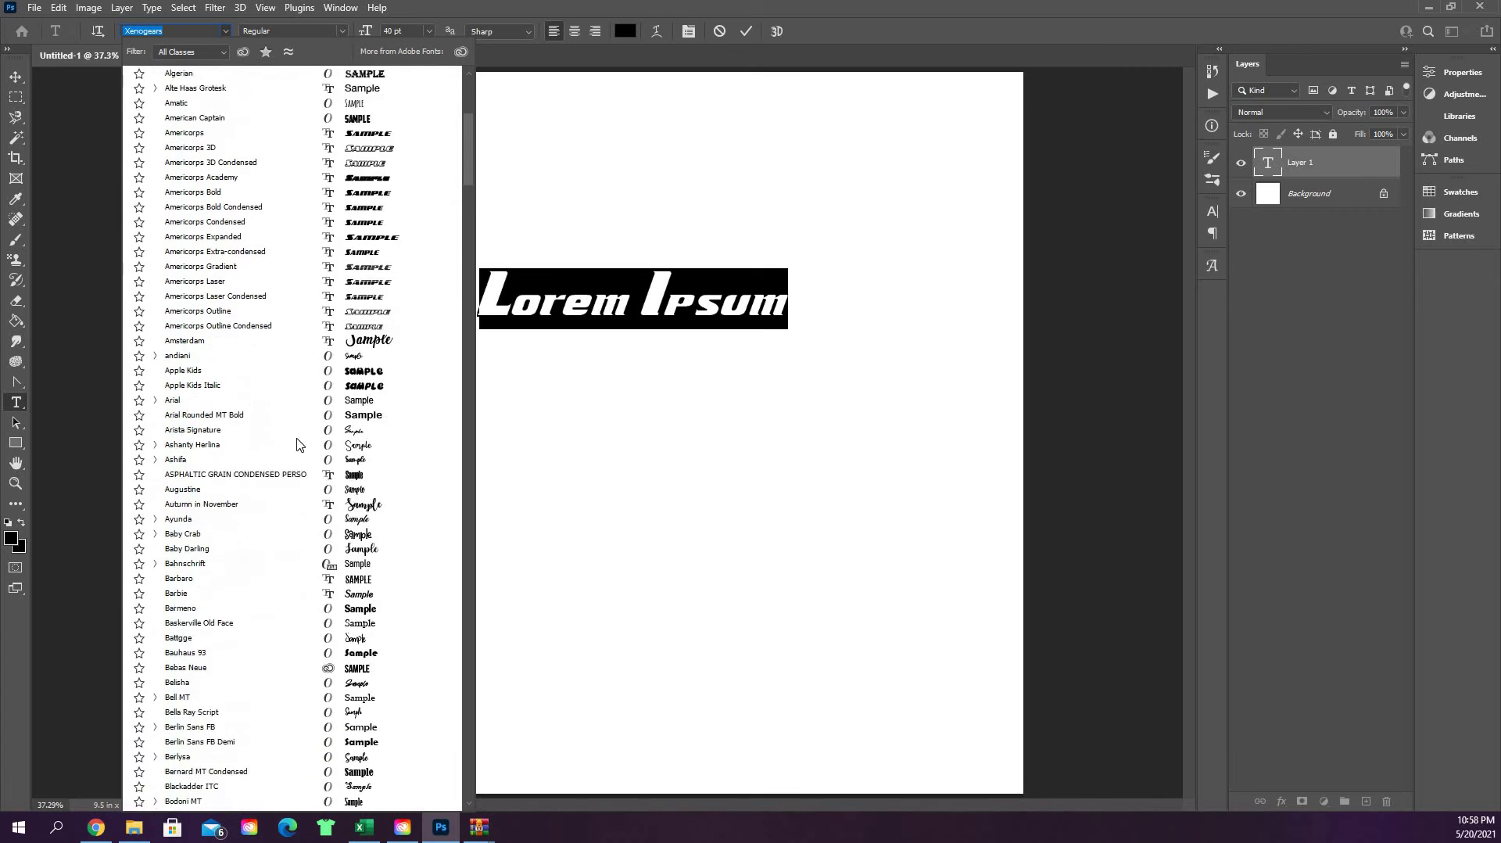
{"action": "scroll", "coordinate": [191, 30], "scroll_direction": "up", "scroll_amount": 5}
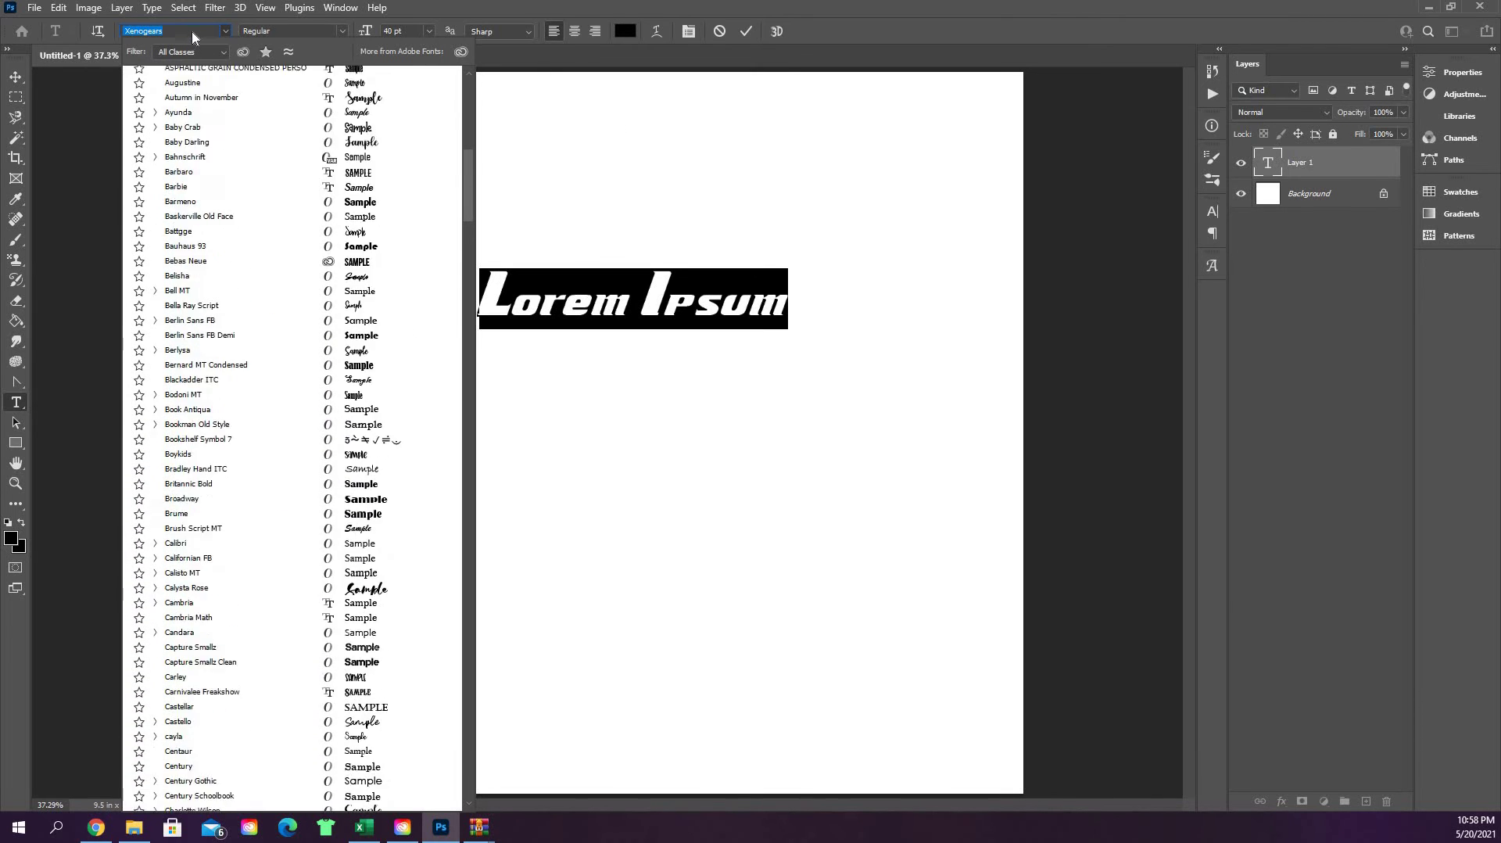
Find the Futura fonts and set the placeholder text to Futura Hv BT Heavy
{"action": "left_click", "coordinate": [191, 31]}
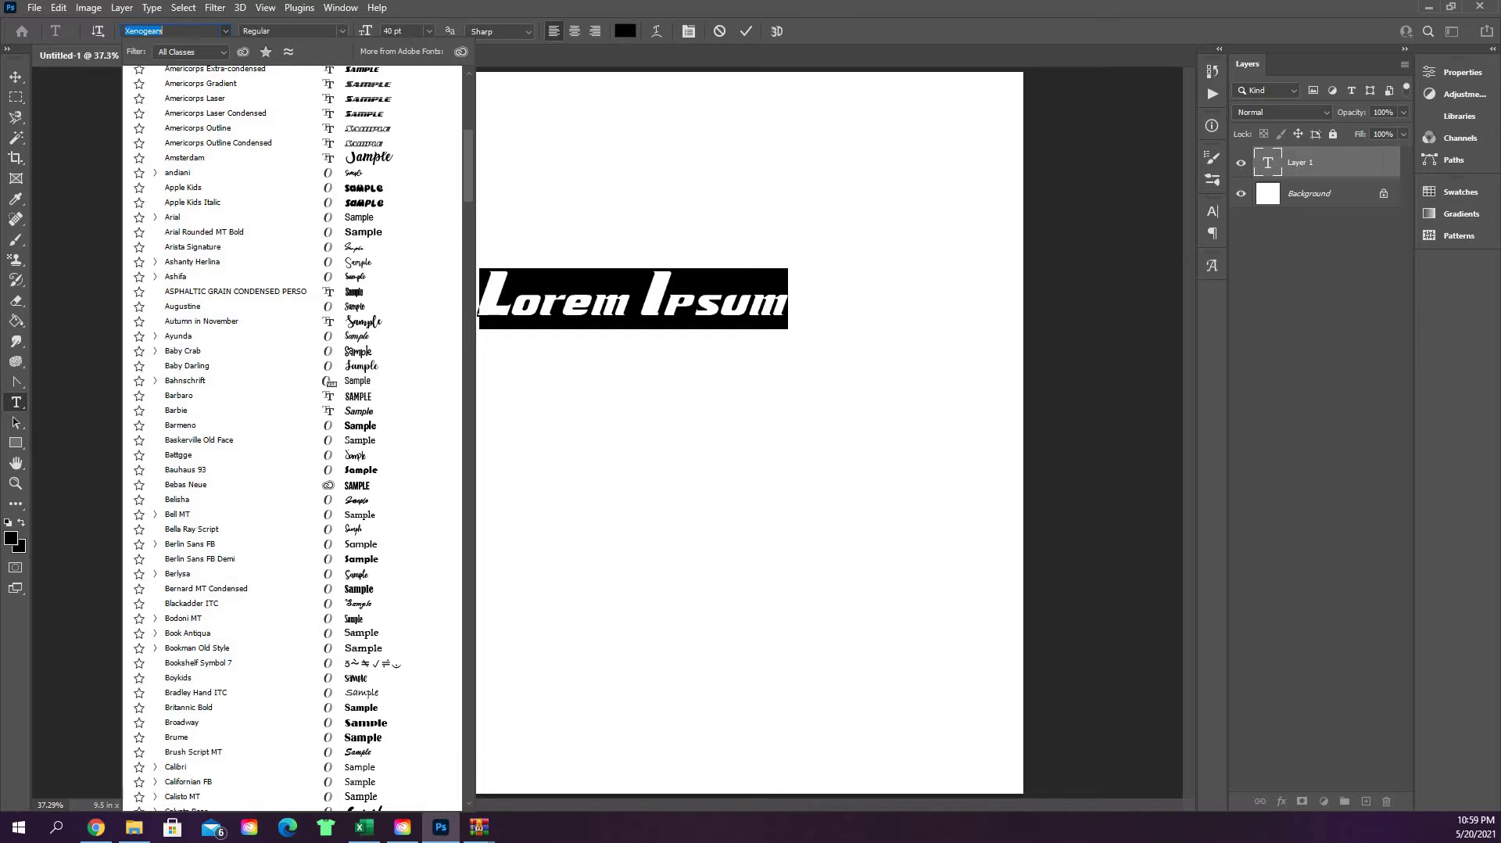
{"action": "type", "text": "Futura Hv BT"}
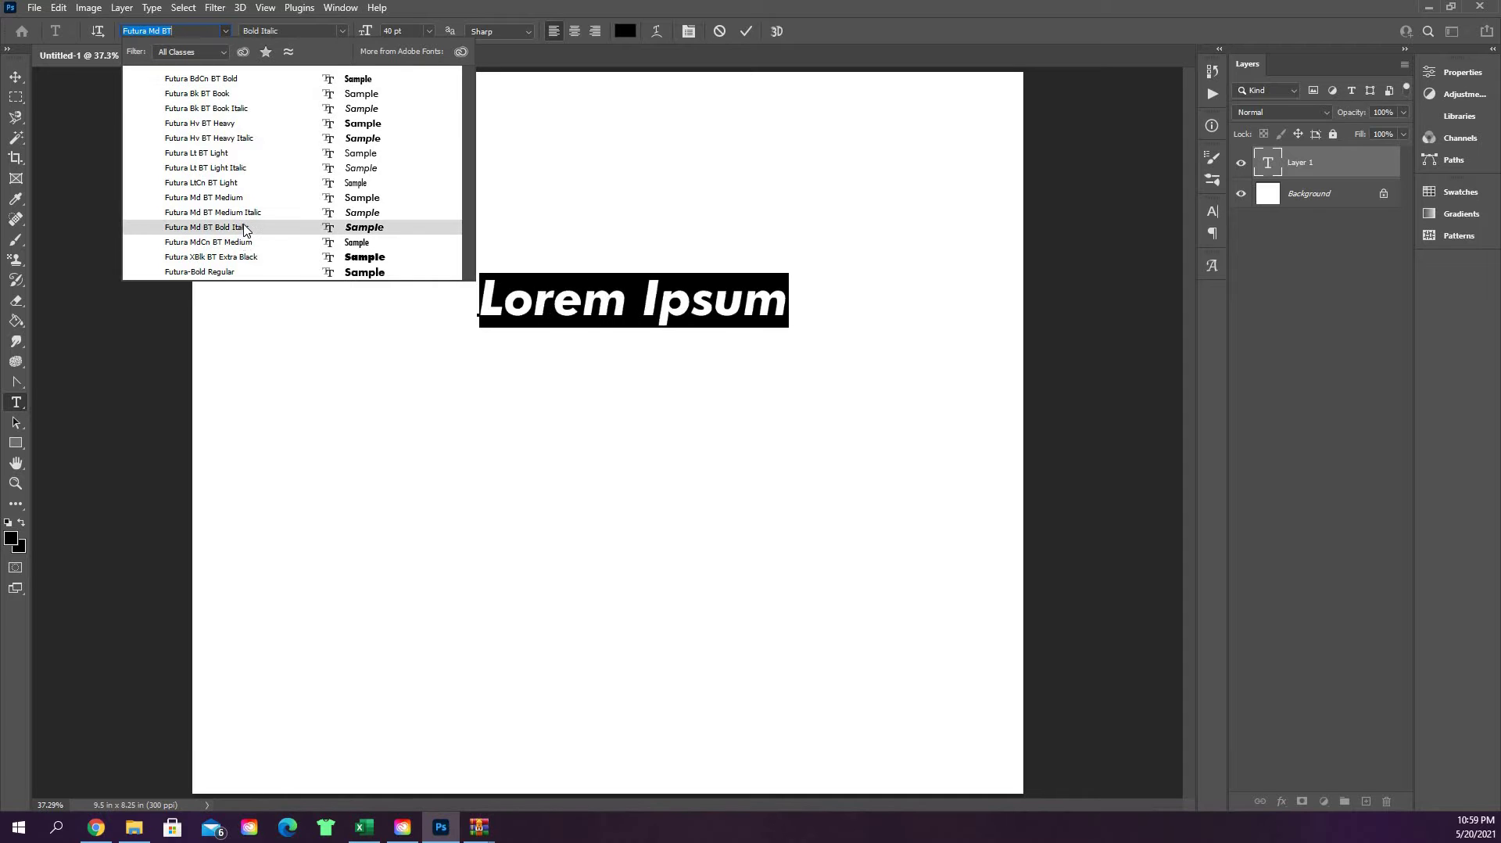
{"action": "left_click", "coordinate": [236, 128]}
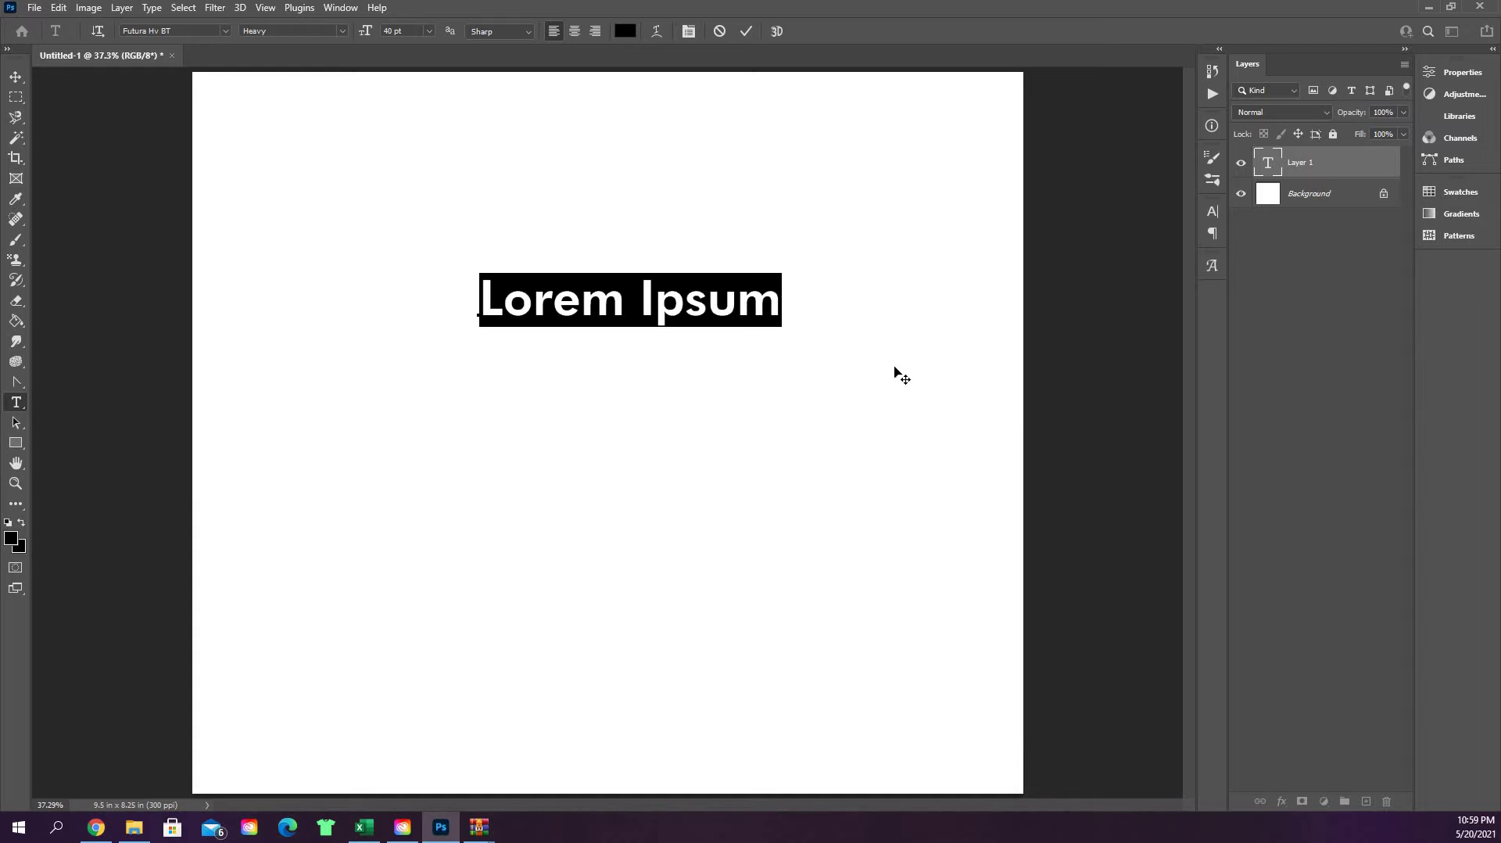
Replace the placeholder with "Sample Text" and commit the text
{"action": "type", "text": "Sample"}
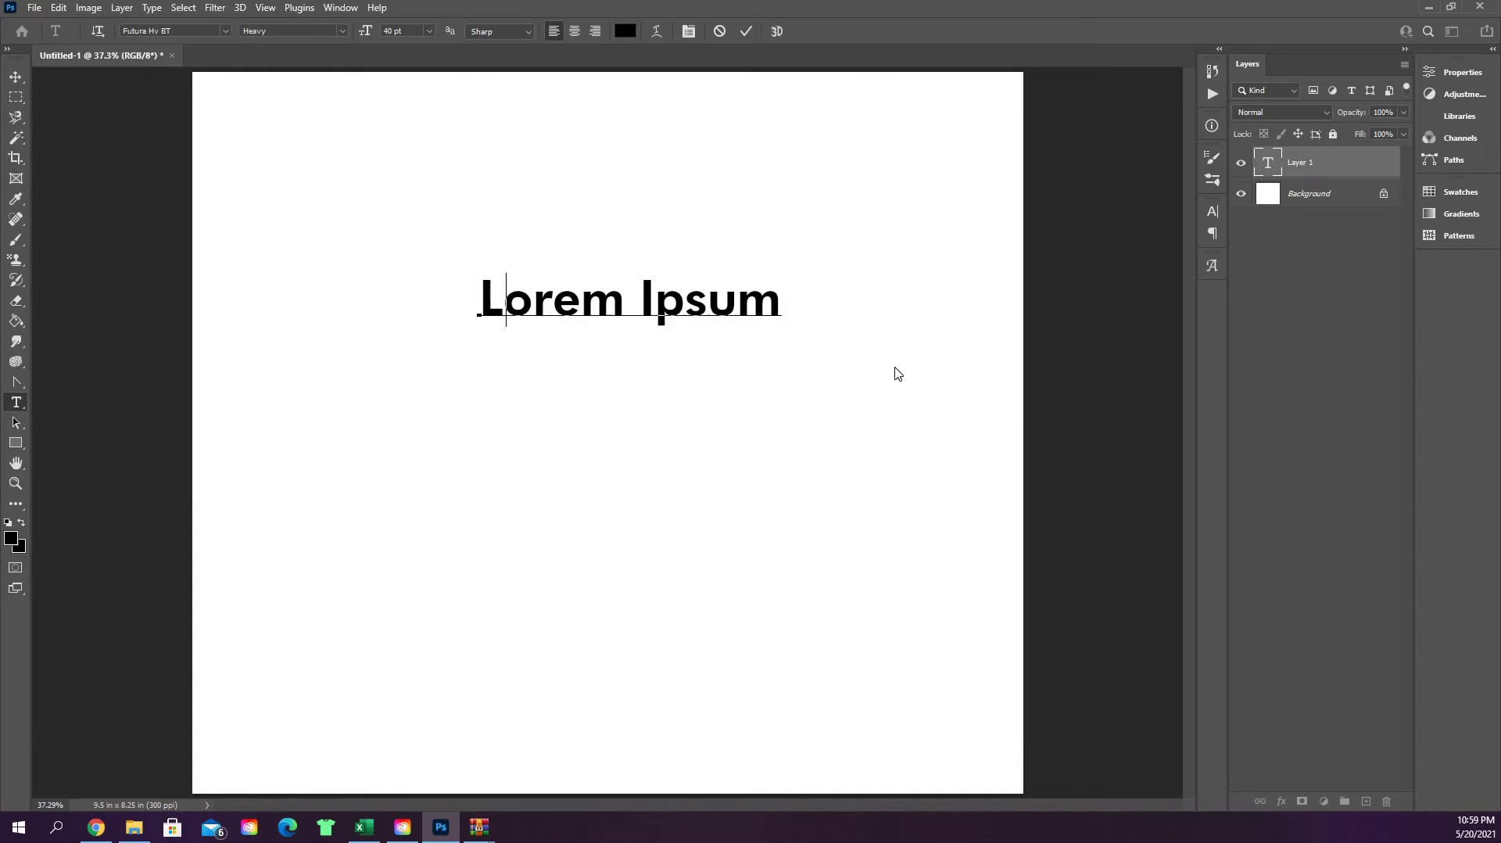
{"action": "type", "text": " Text"}
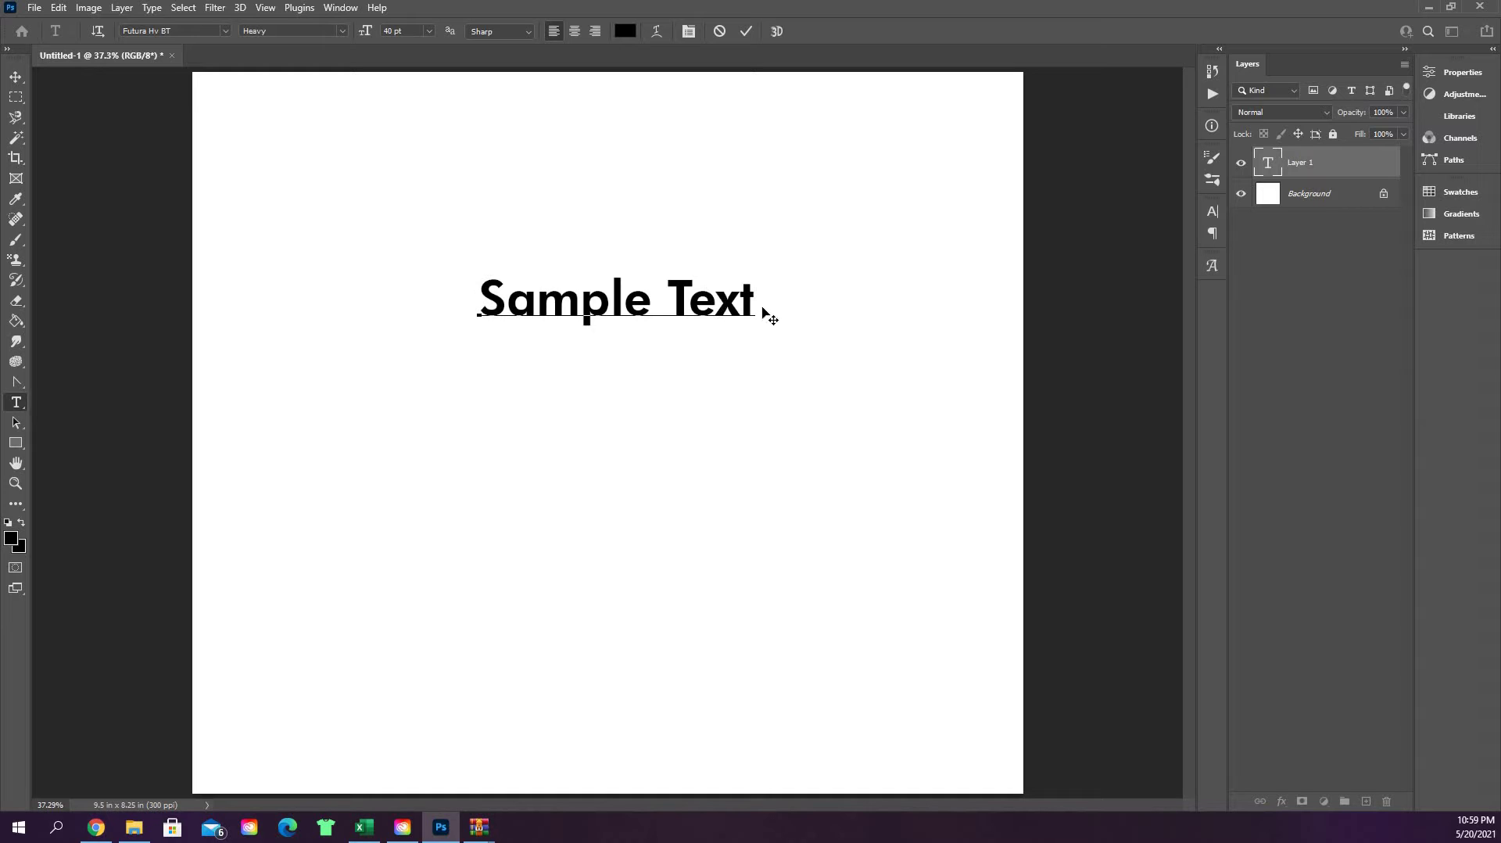
{"action": "left_click", "coordinate": [747, 31]}
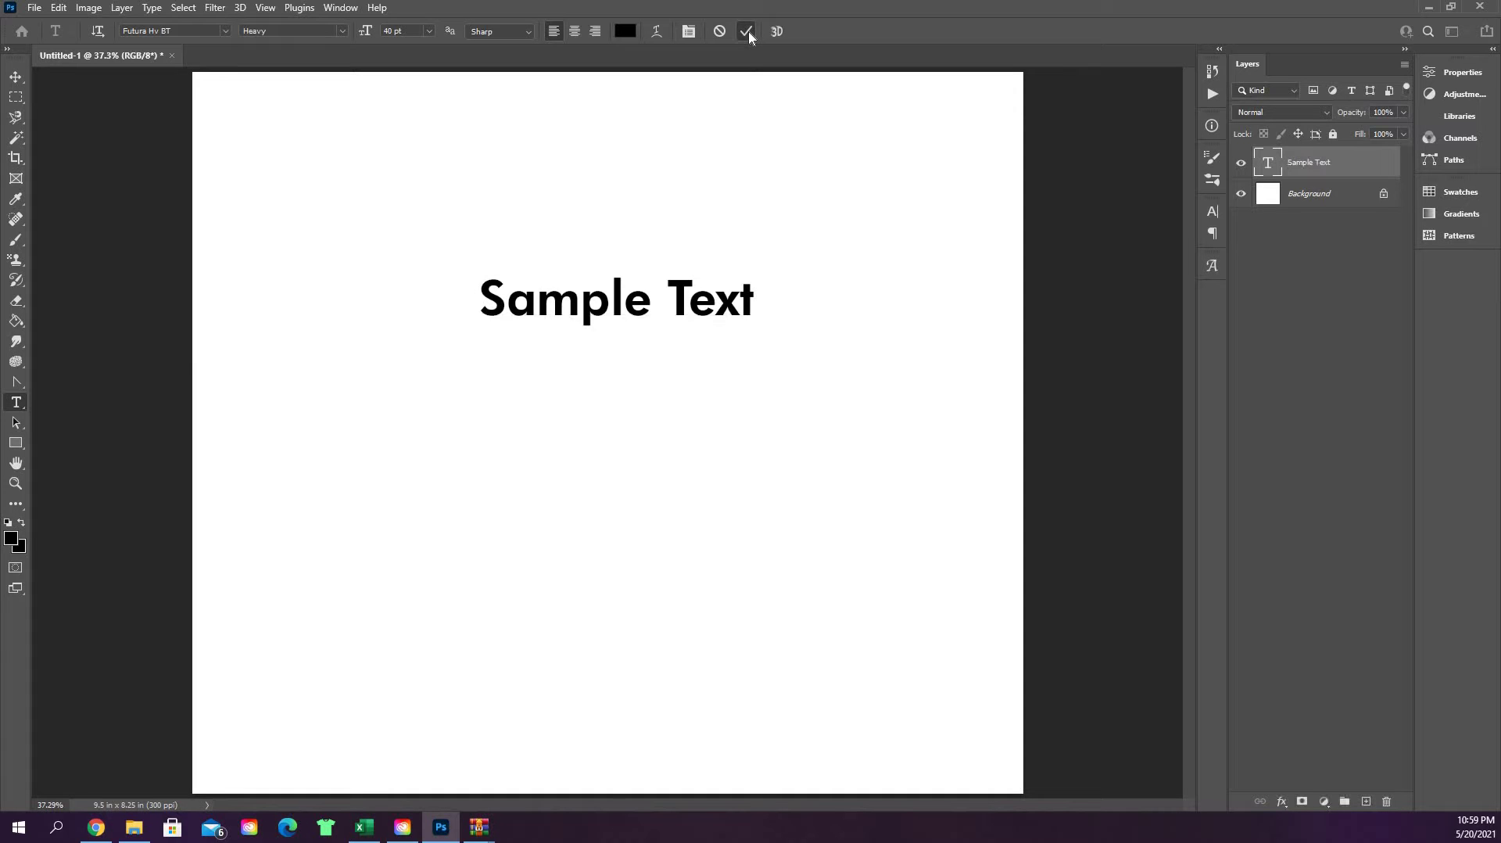
Open the Sample Text layer's text for editing, leave it for the Background layer, and reselect the text layer
{"action": "double_click", "coordinate": [1268, 166]}
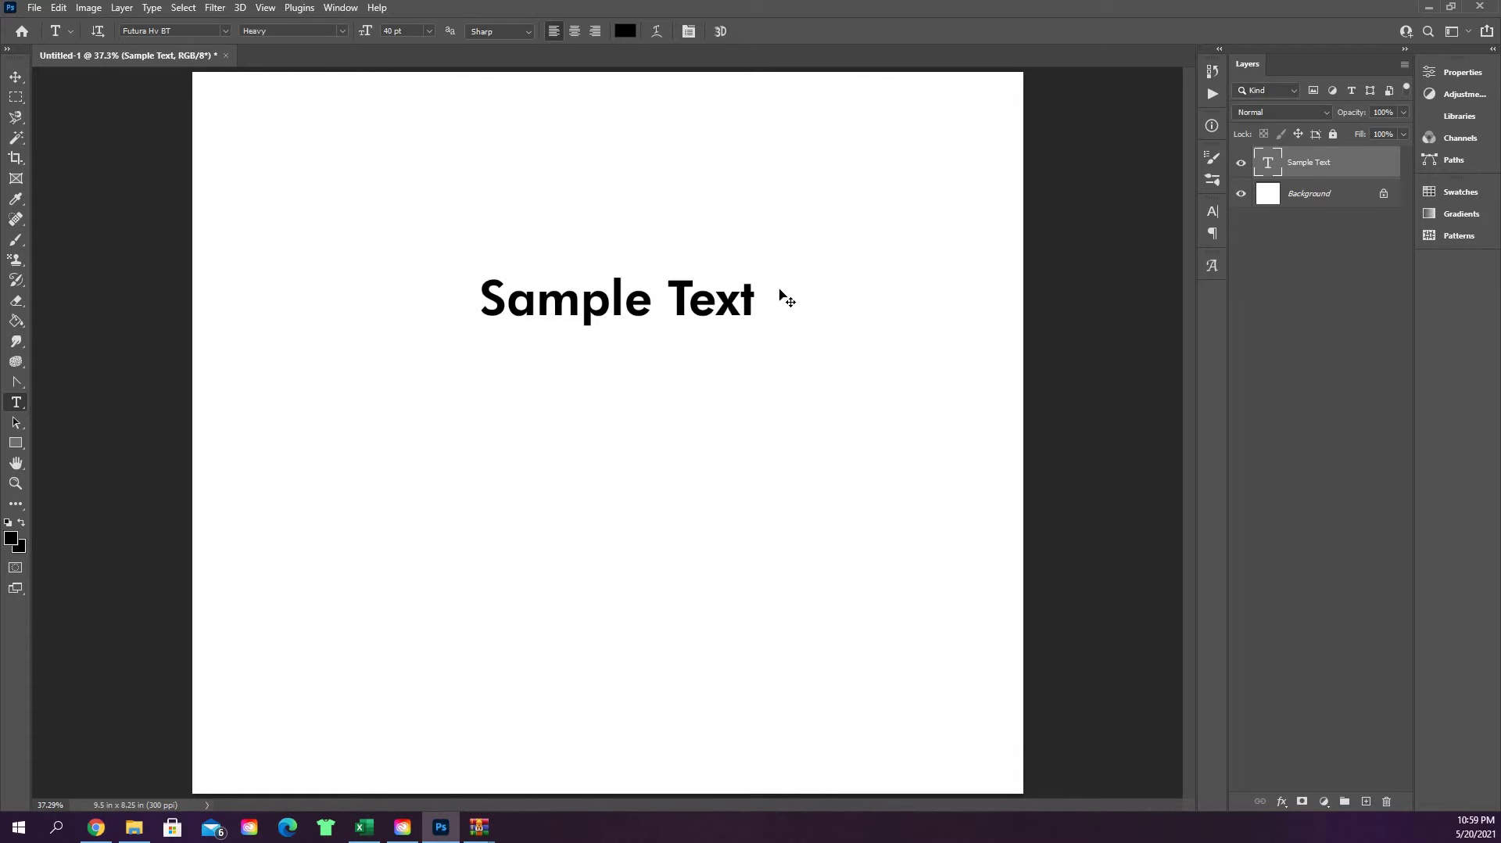
{"action": "left_click", "coordinate": [755, 299]}
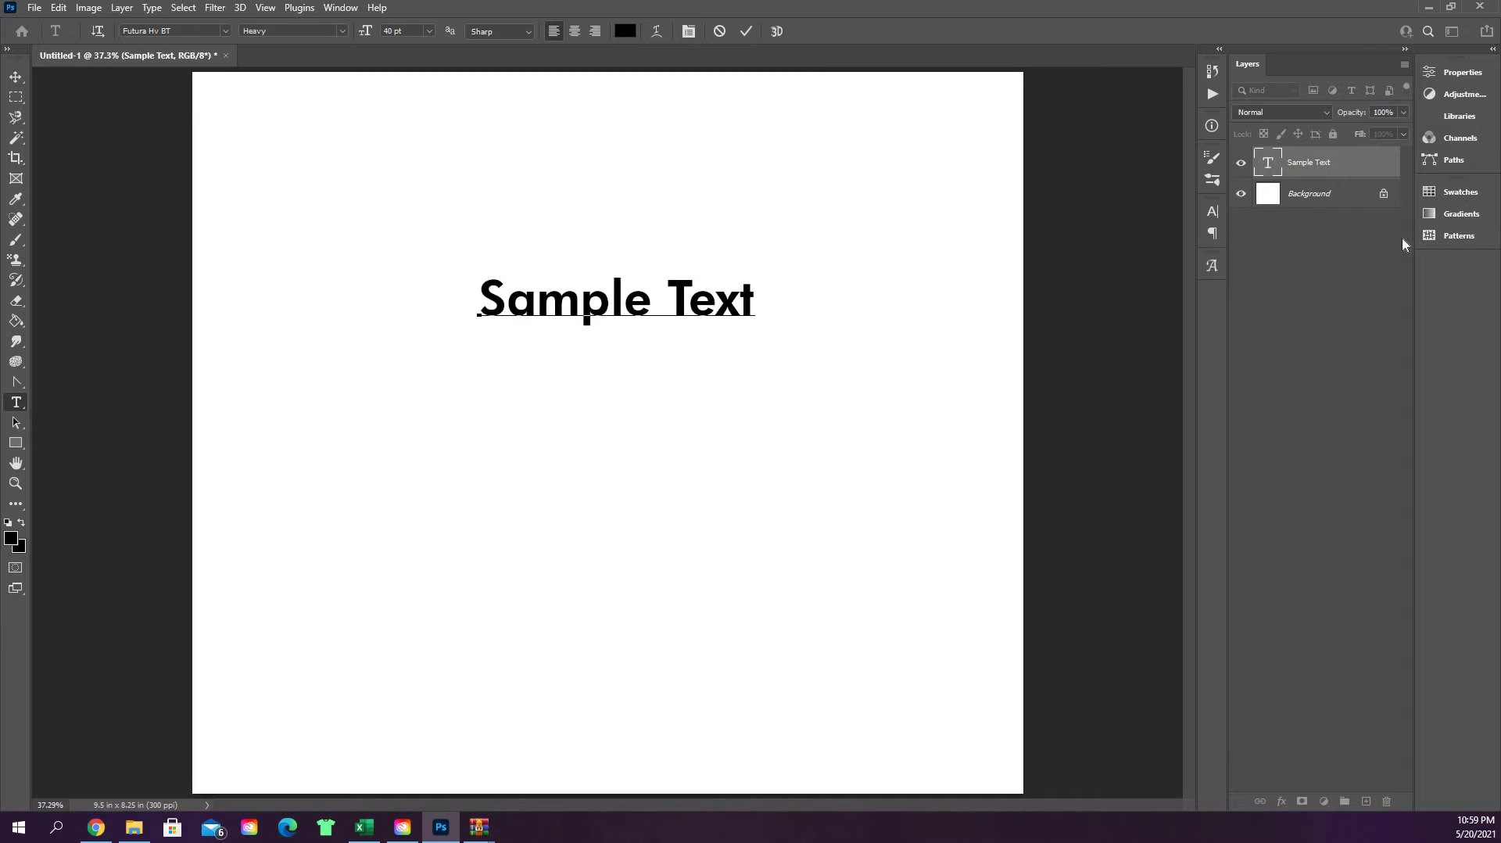
{"action": "left_click", "coordinate": [1341, 201]}
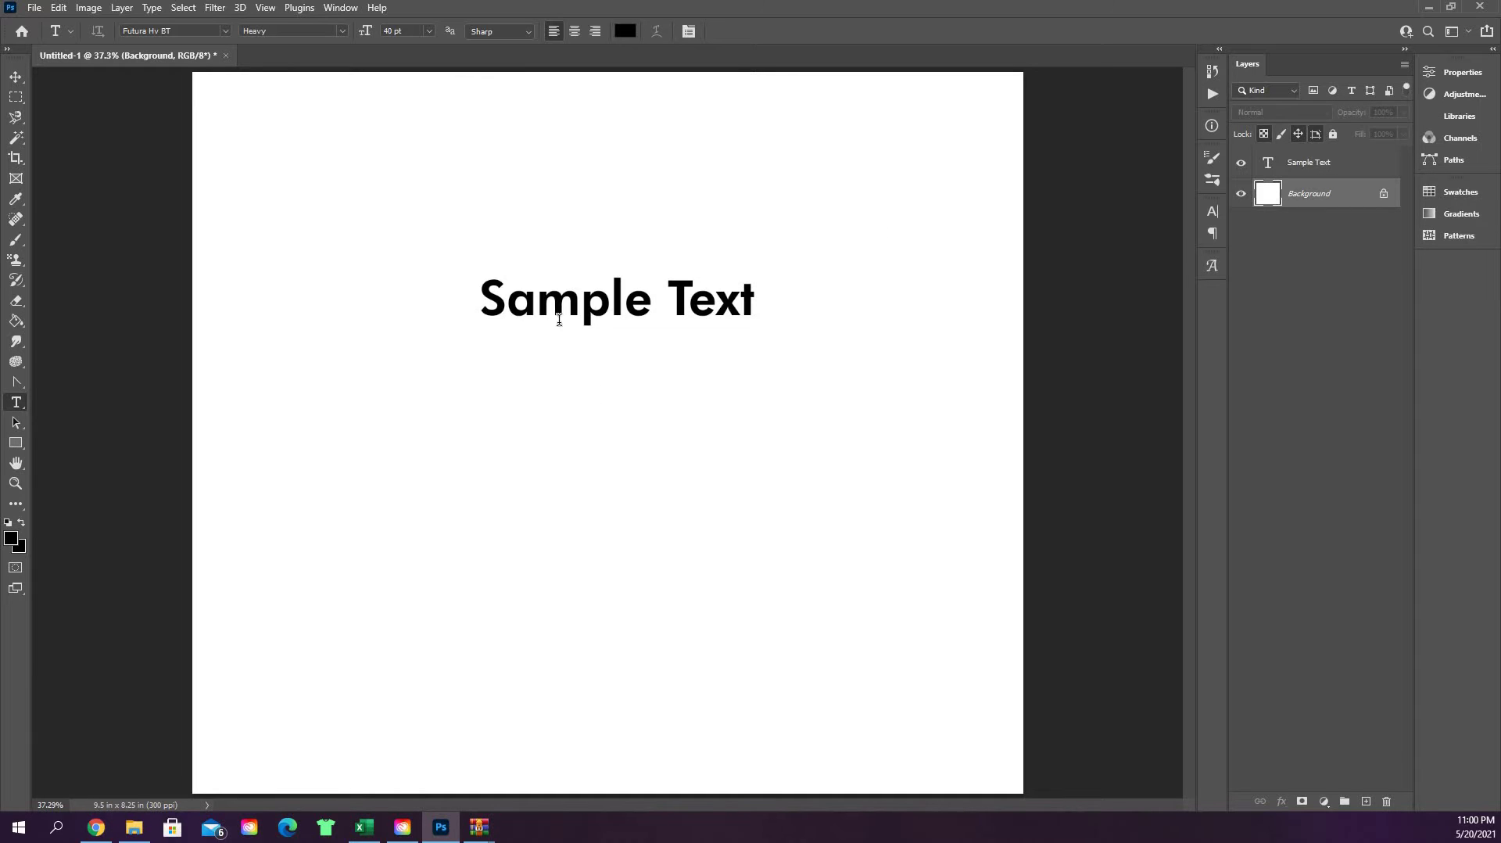
{"action": "left_click", "coordinate": [1343, 166]}
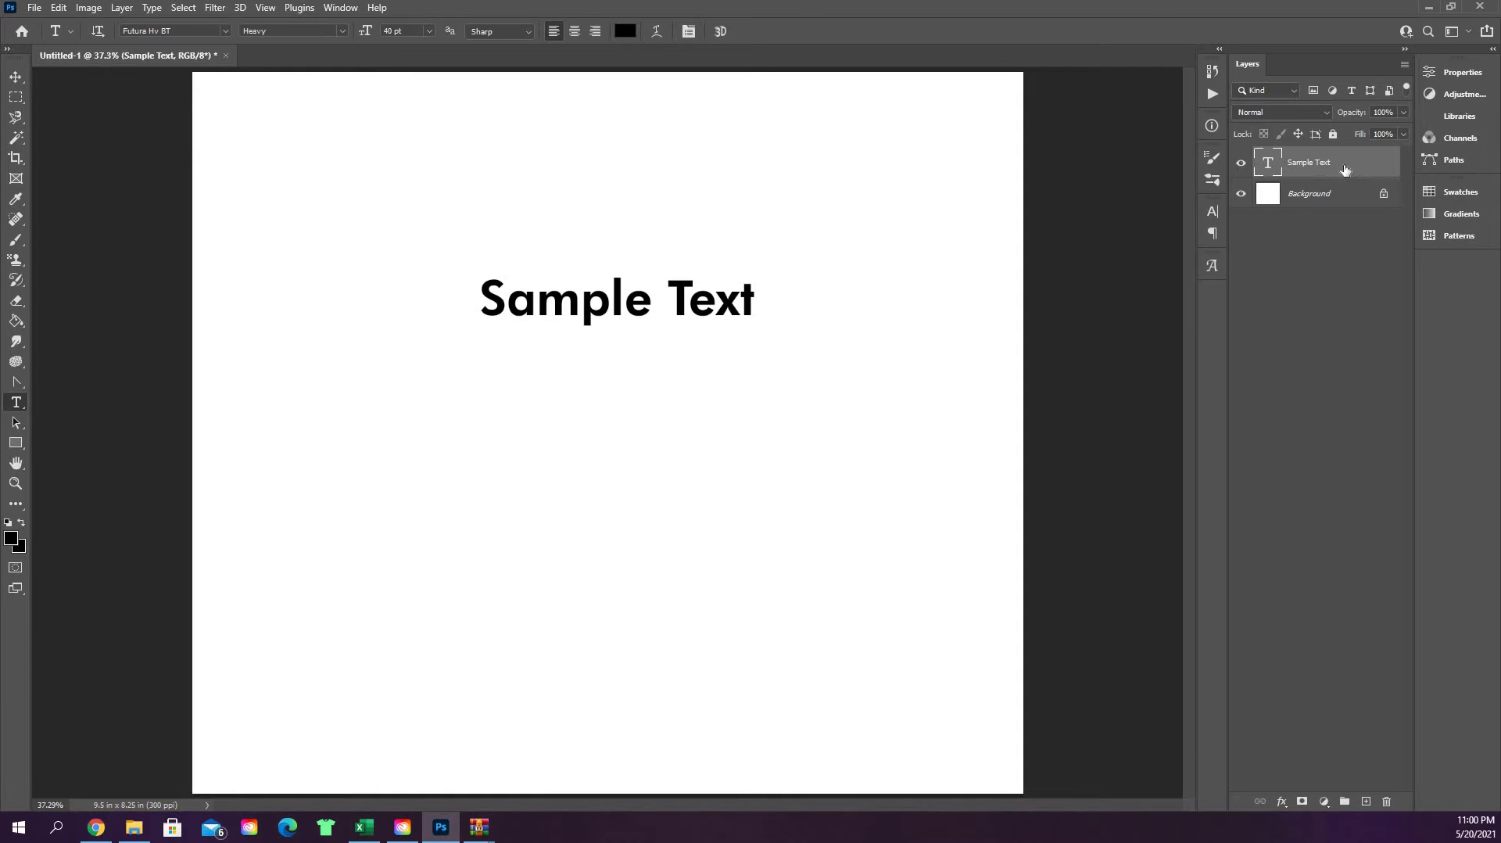
Reopen the text for editing, delete the "T" of "Text" and enter it again
{"action": "double_click", "coordinate": [1268, 164]}
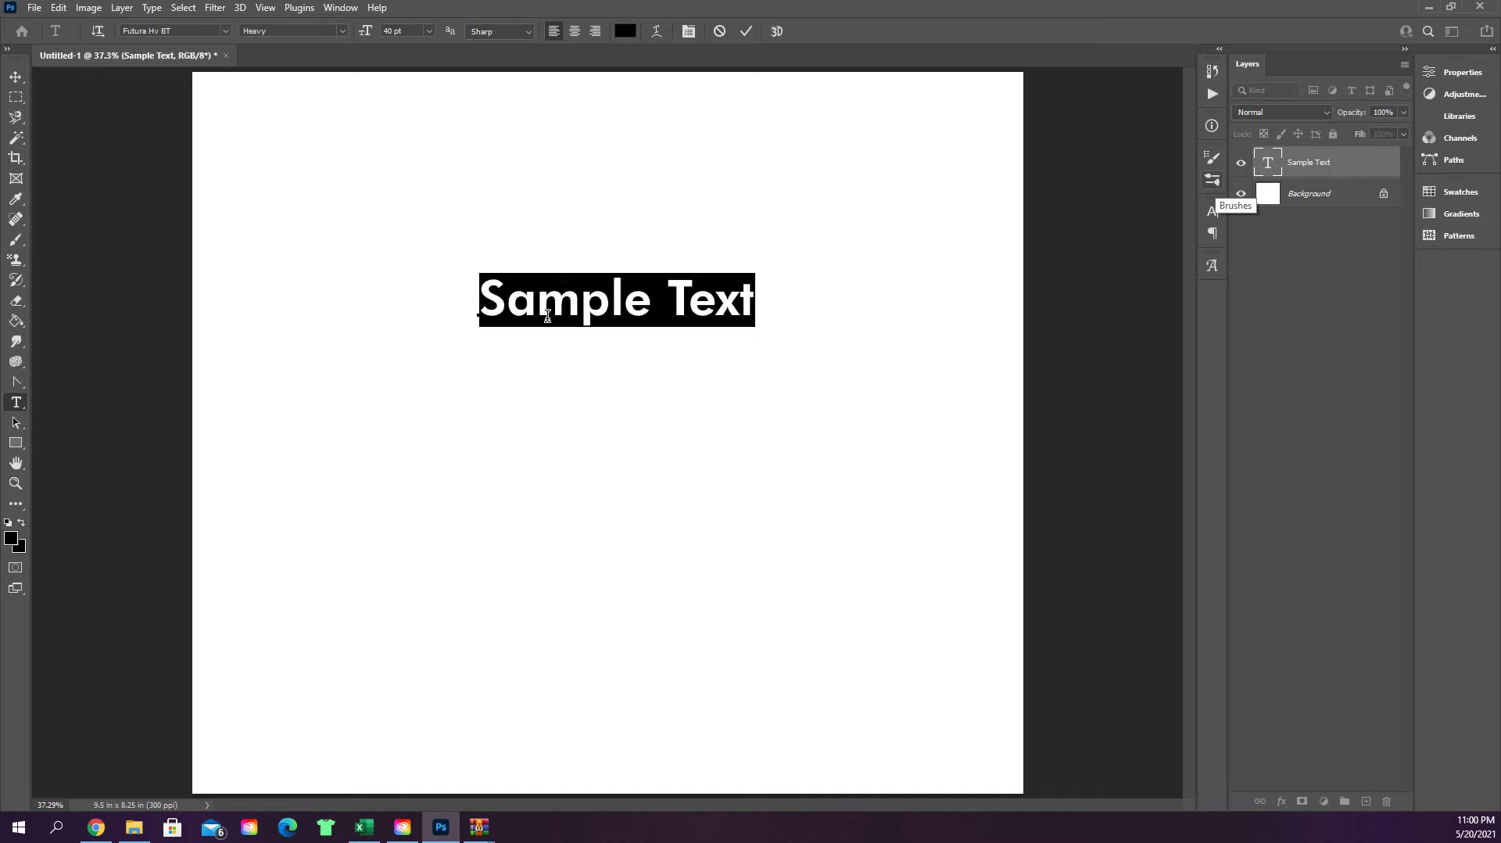
{"action": "left_click", "coordinate": [688, 298]}
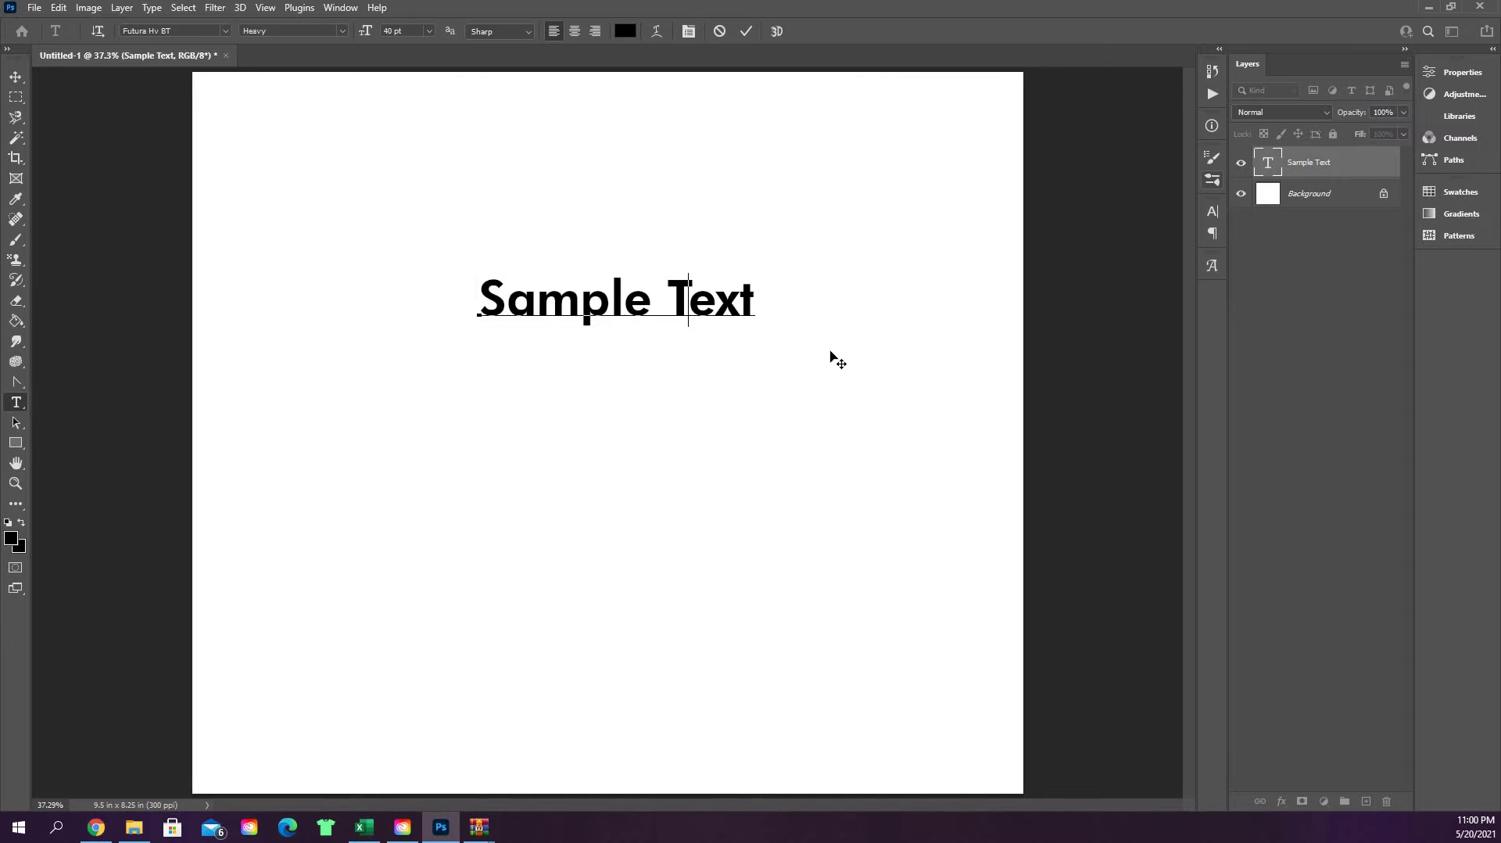
{"action": "key", "text": "Left"}
{"action": "key", "text": "Delete"}
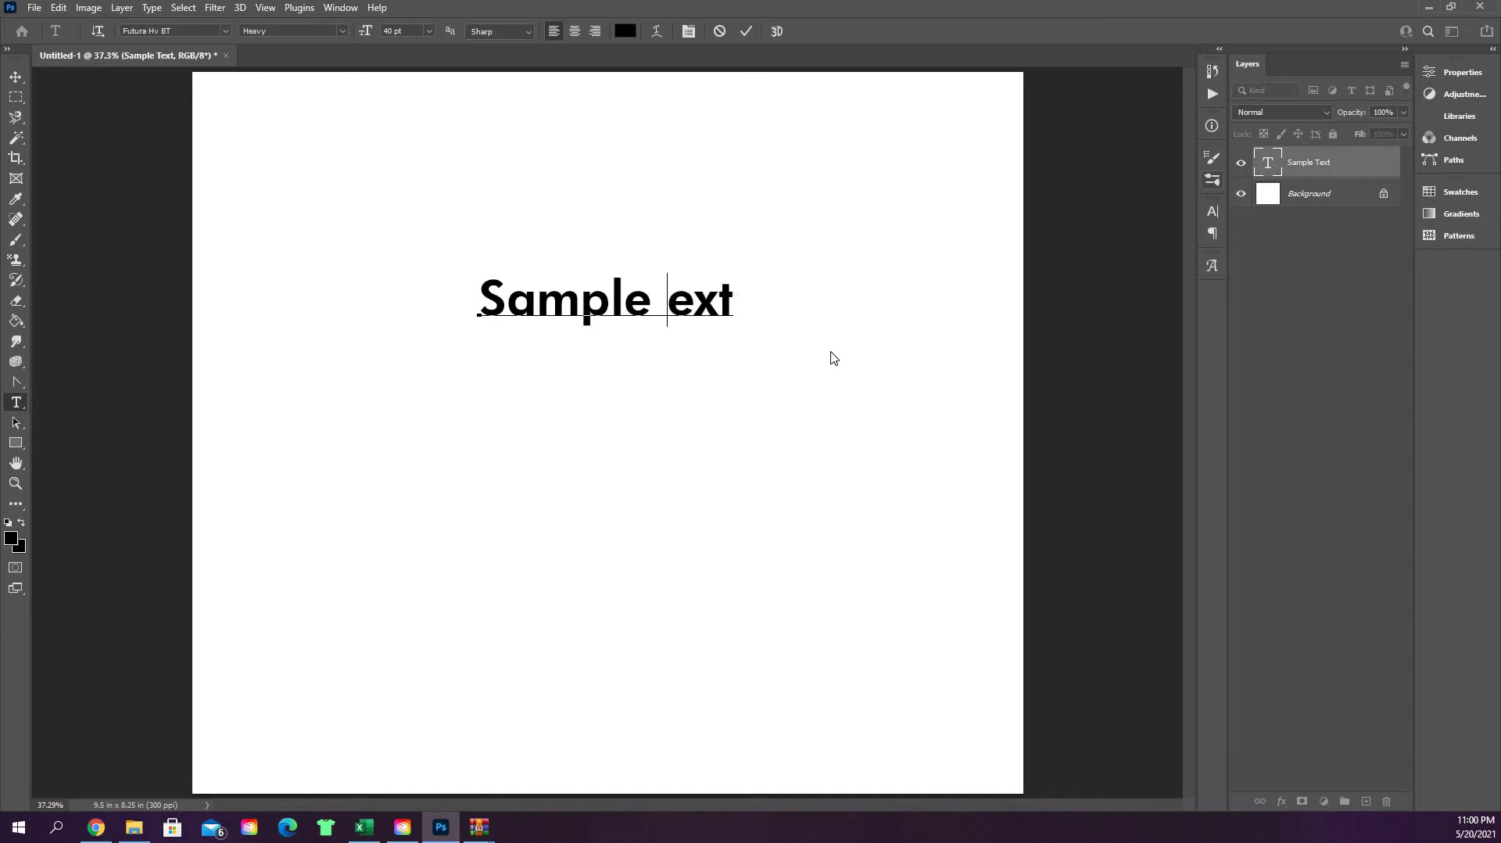
{"action": "type", "text": "T"}
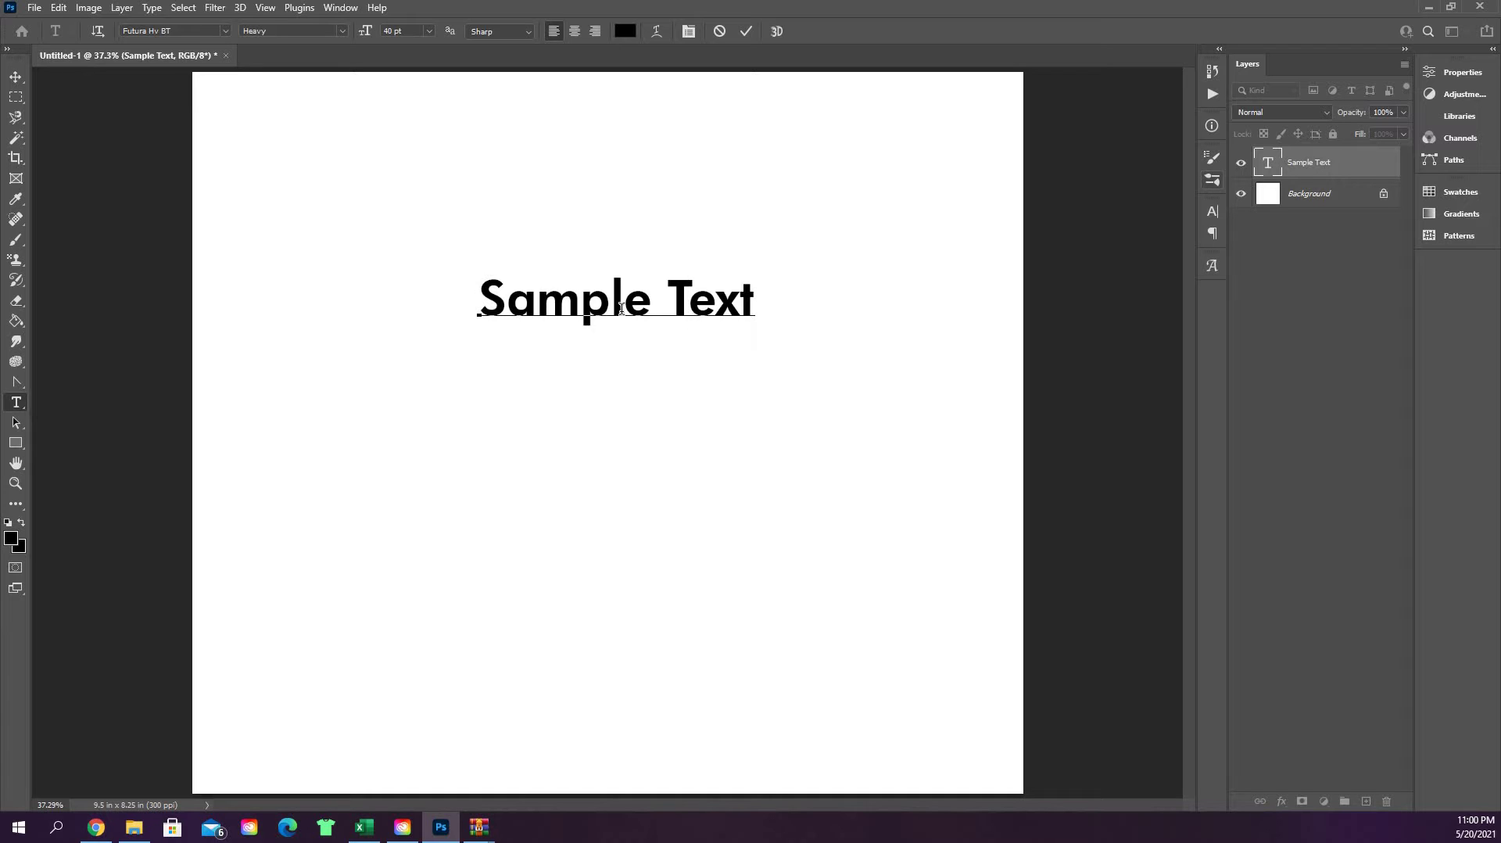
{"action": "key", "text": "Left"}
{"action": "key", "text": "Left"}
{"action": "key", "text": "Left"}
{"action": "key", "text": "Left"}
{"action": "key", "text": "Left"}
{"action": "key", "text": "Left"}
{"action": "key", "text": "Left"}
{"action": "key", "text": "Left"}
{"action": "key", "text": "Left"}
{"action": "key", "text": "Left"}
{"action": "key", "text": "Left"}
{"action": "left_click", "coordinate": [688, 301]}
{"action": "left_click", "coordinate": [759, 301]}
Check the font styles and font sizes available for the text
{"action": "left_click", "coordinate": [343, 30]}
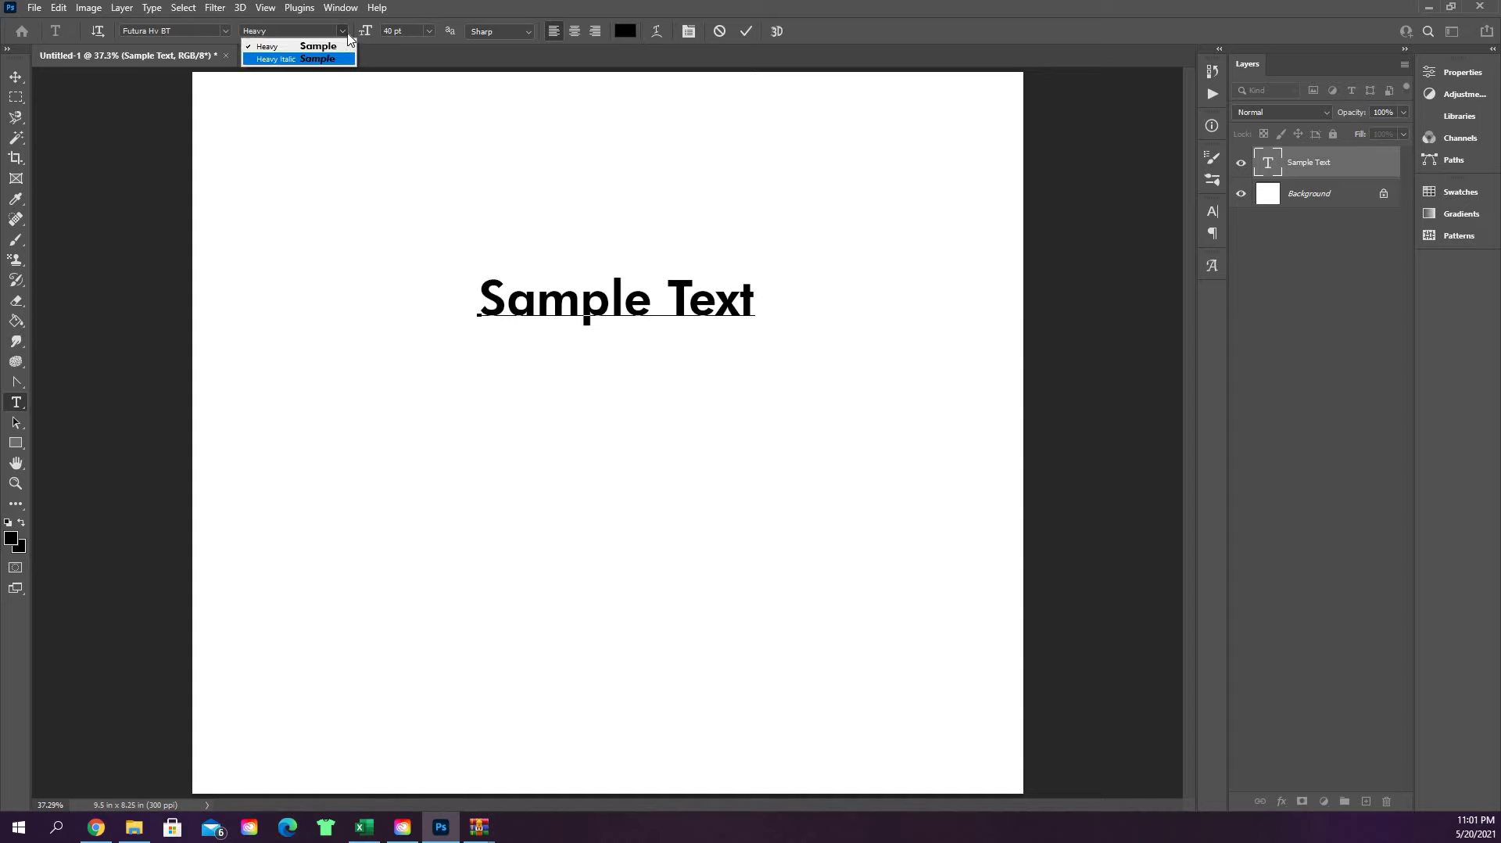
{"action": "left_click", "coordinate": [346, 34]}
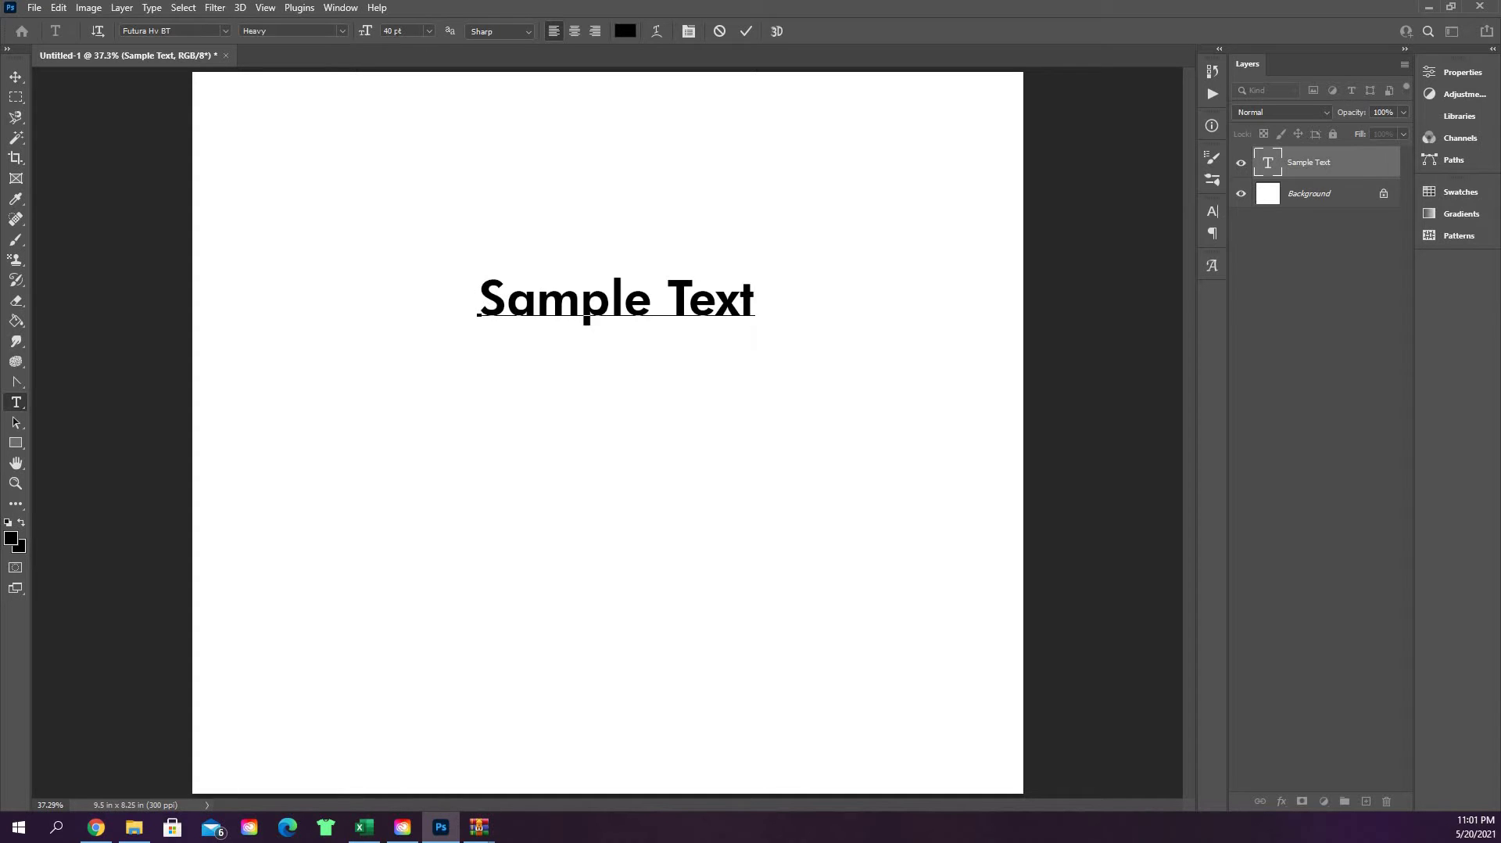
{"action": "left_click", "coordinate": [428, 33]}
{"action": "left_click", "coordinate": [429, 184]}
Select the whole text, try sizes of 30 pt and 72 pt, set it to 100 pt, and commit with the Move tool
{"action": "left_click_drag", "start_coordinate": [595, 312], "coordinate": [747, 308]}
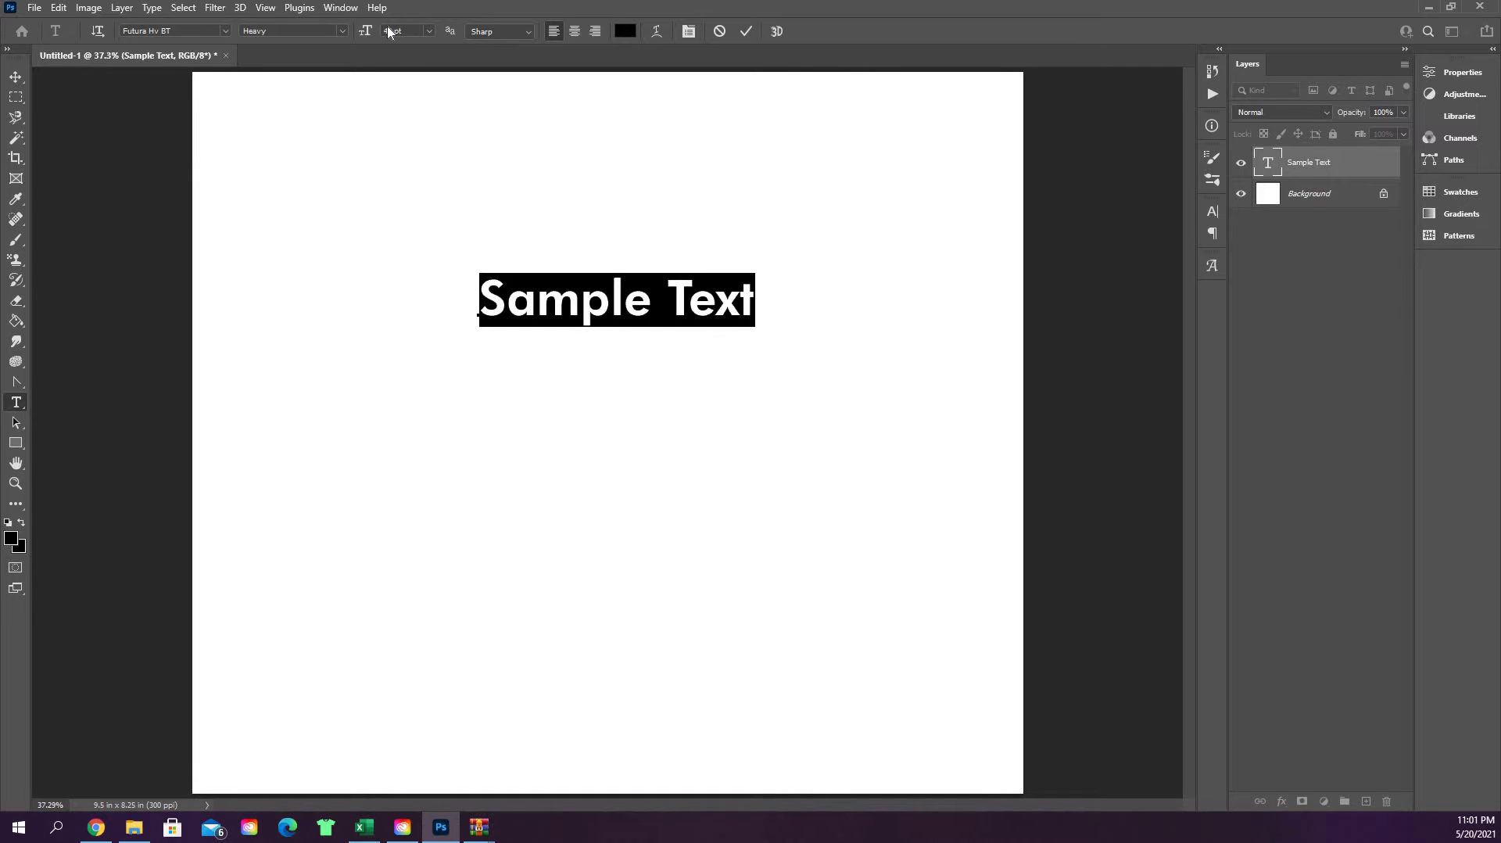
{"action": "left_click", "coordinate": [430, 31]}
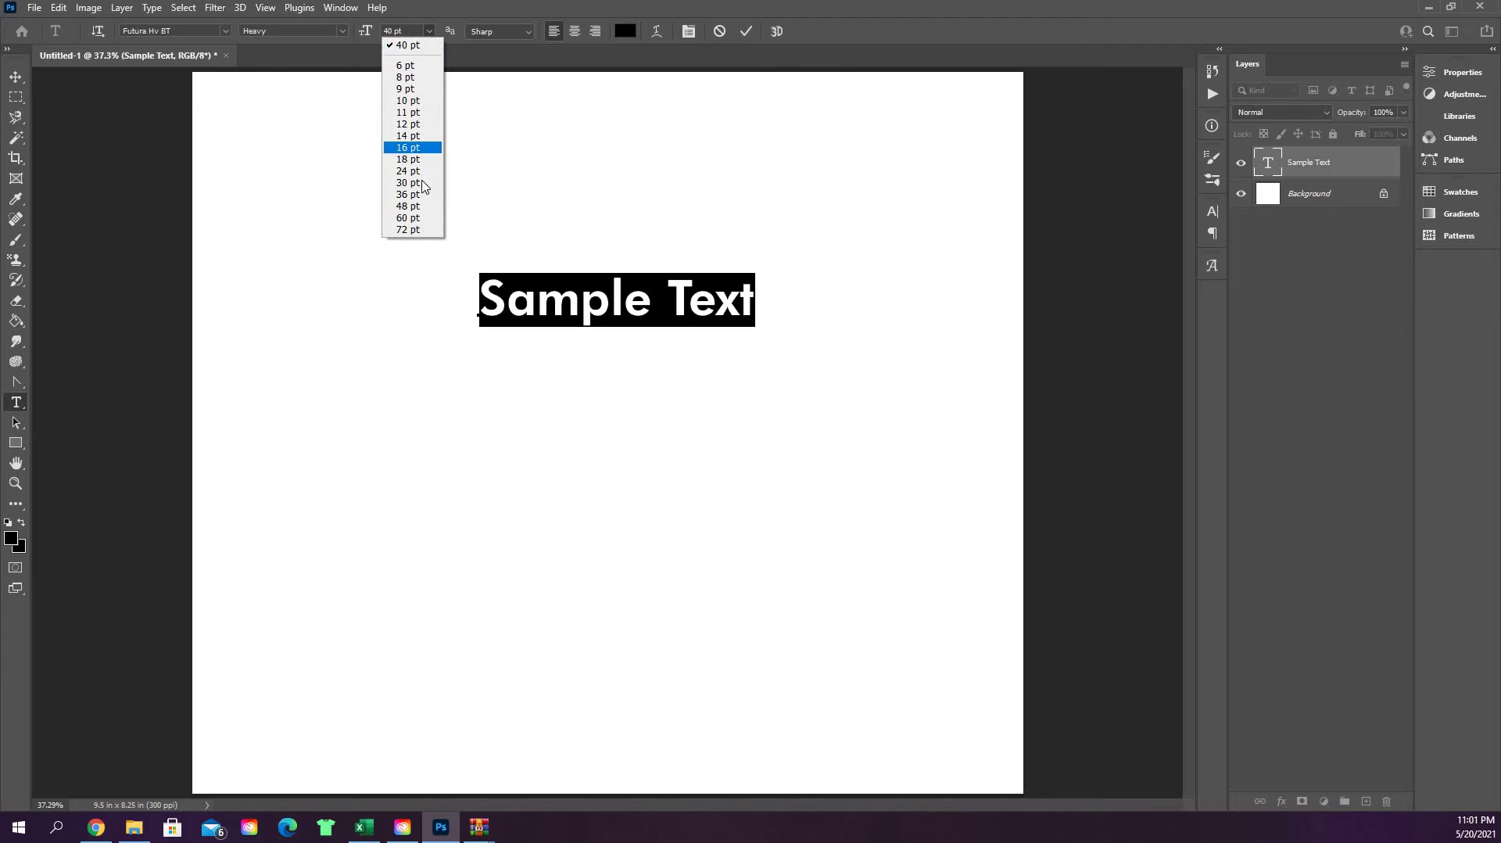
{"action": "left_click", "coordinate": [409, 183]}
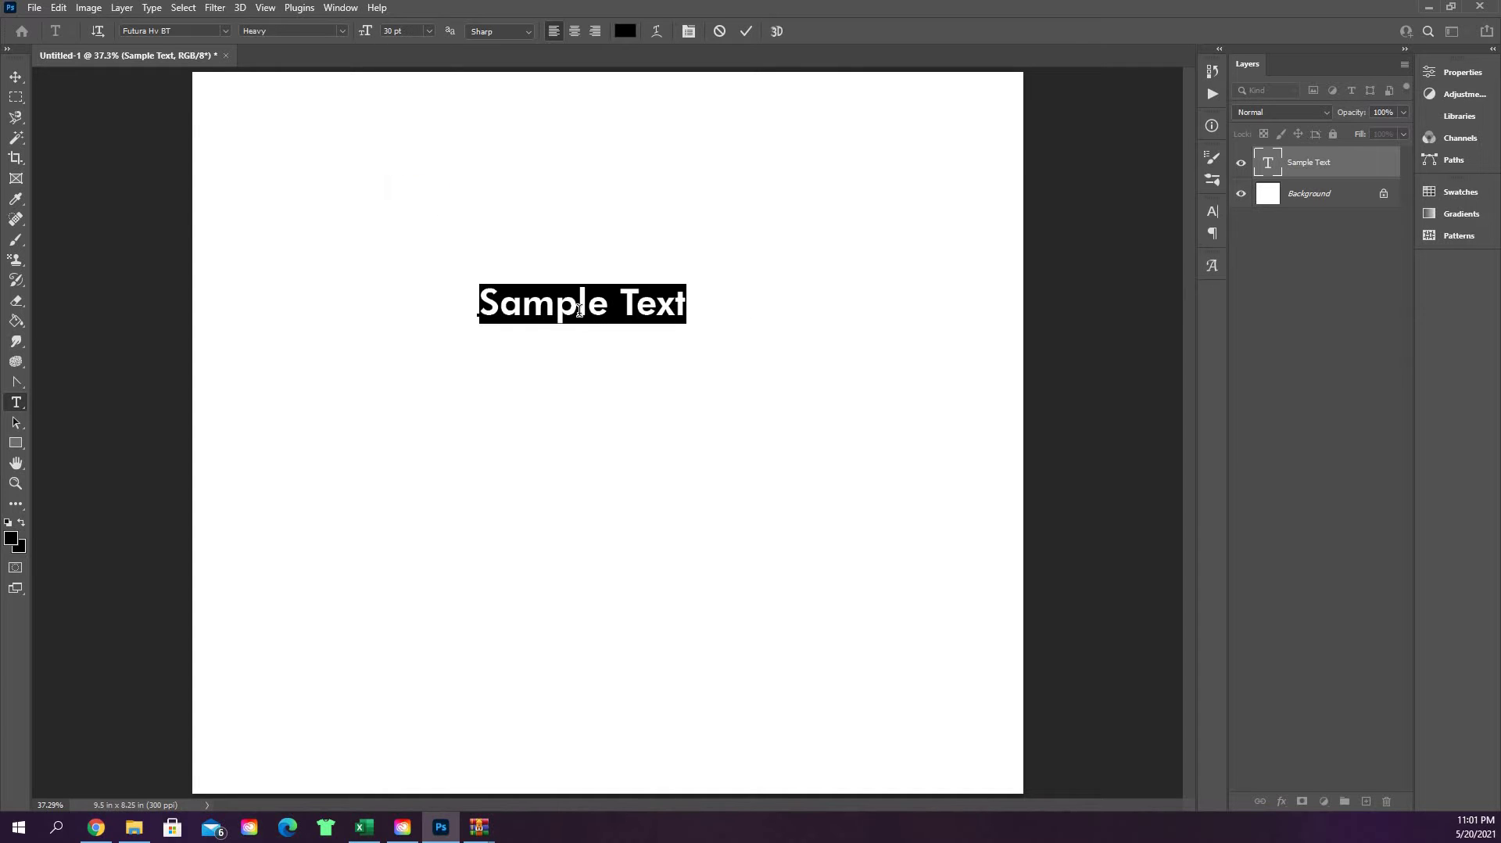
{"action": "left_click", "coordinate": [429, 31]}
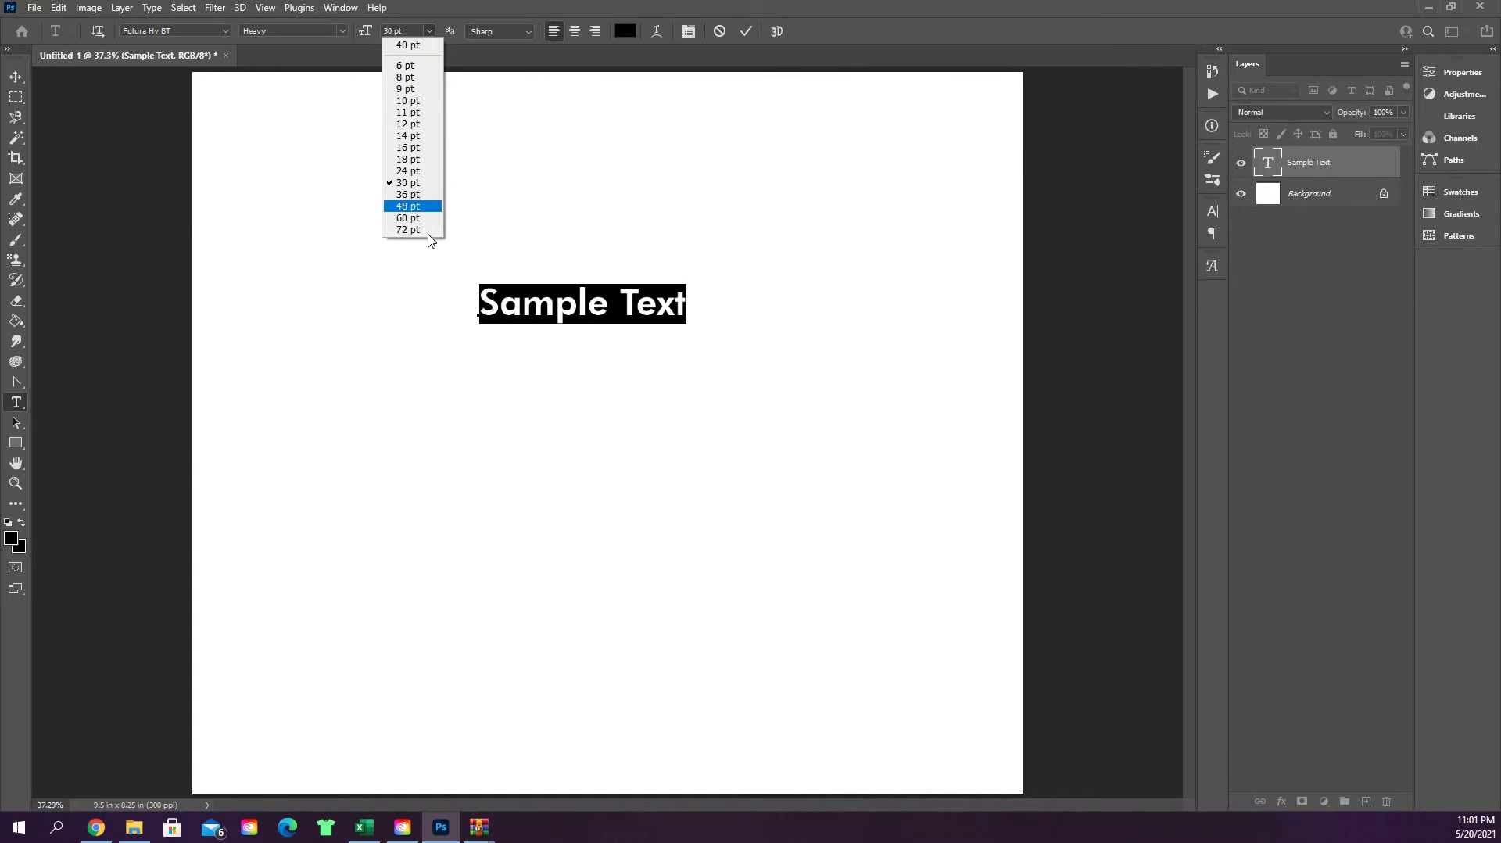
{"action": "left_click", "coordinate": [412, 229]}
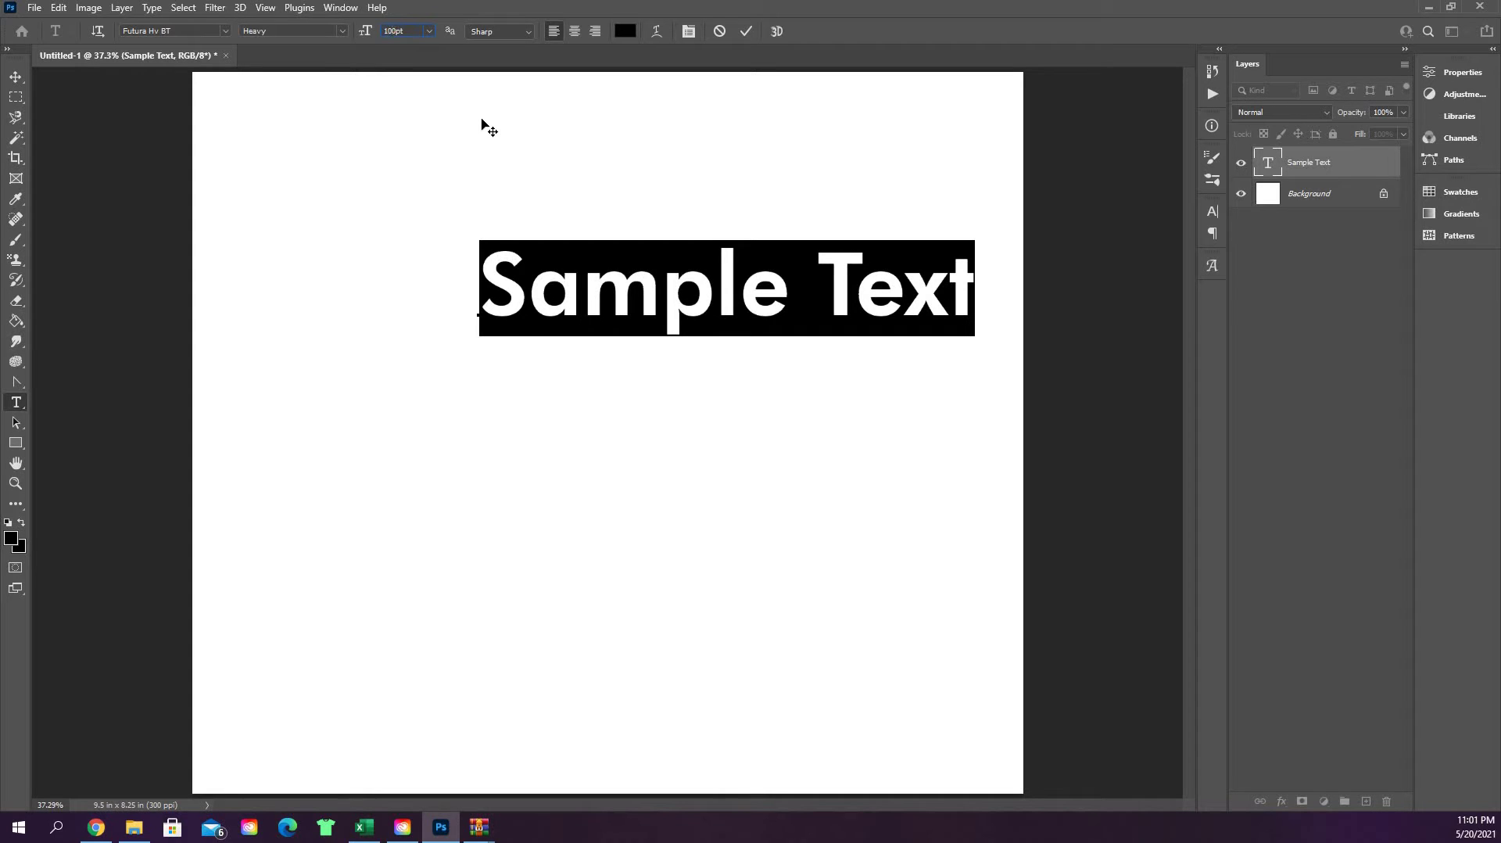
{"action": "key", "text": "Return"}
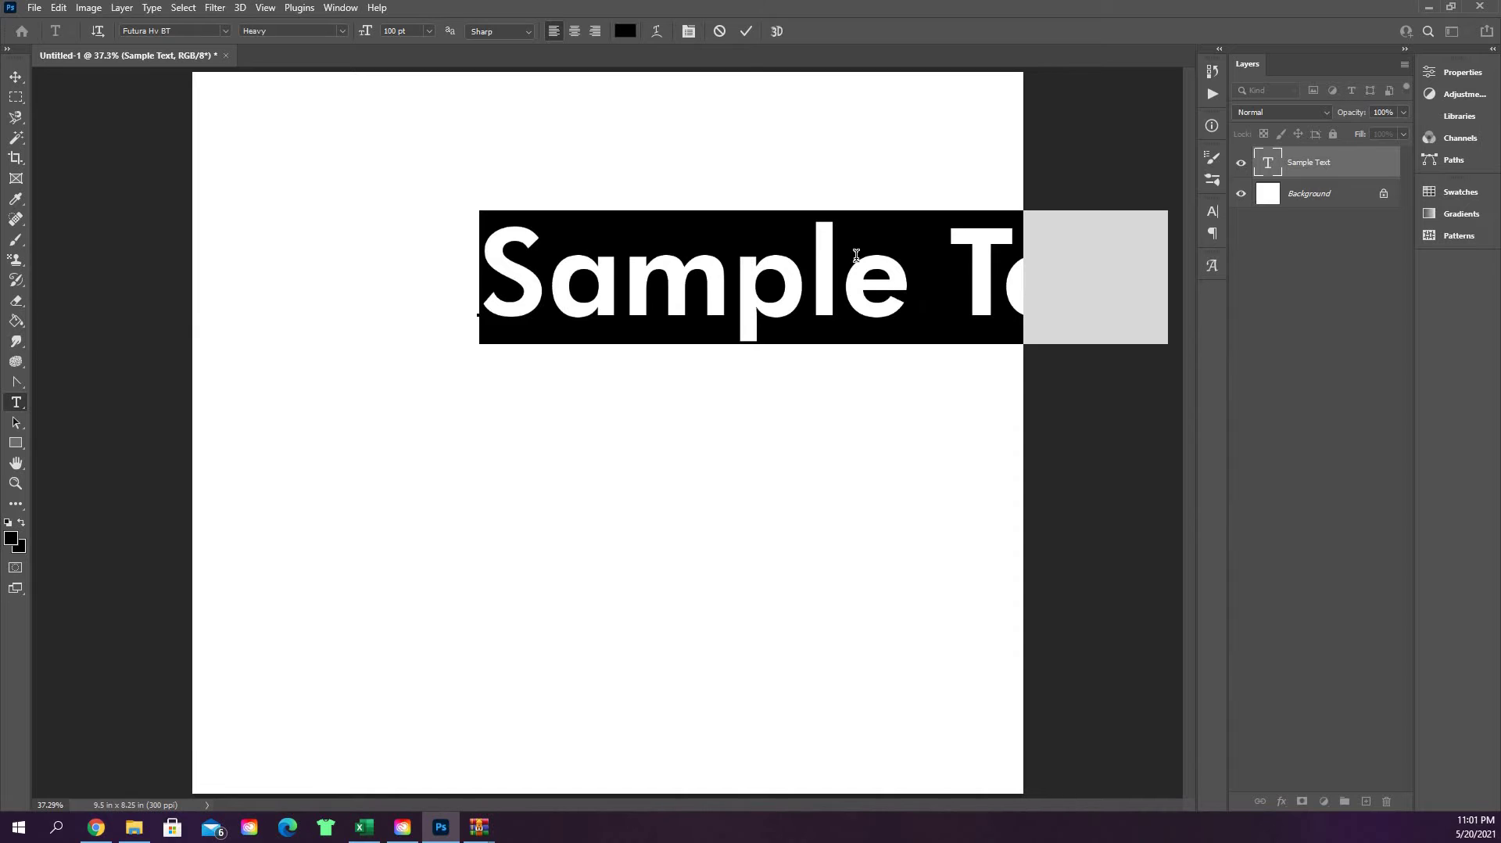
{"action": "left_click", "coordinate": [12, 77]}
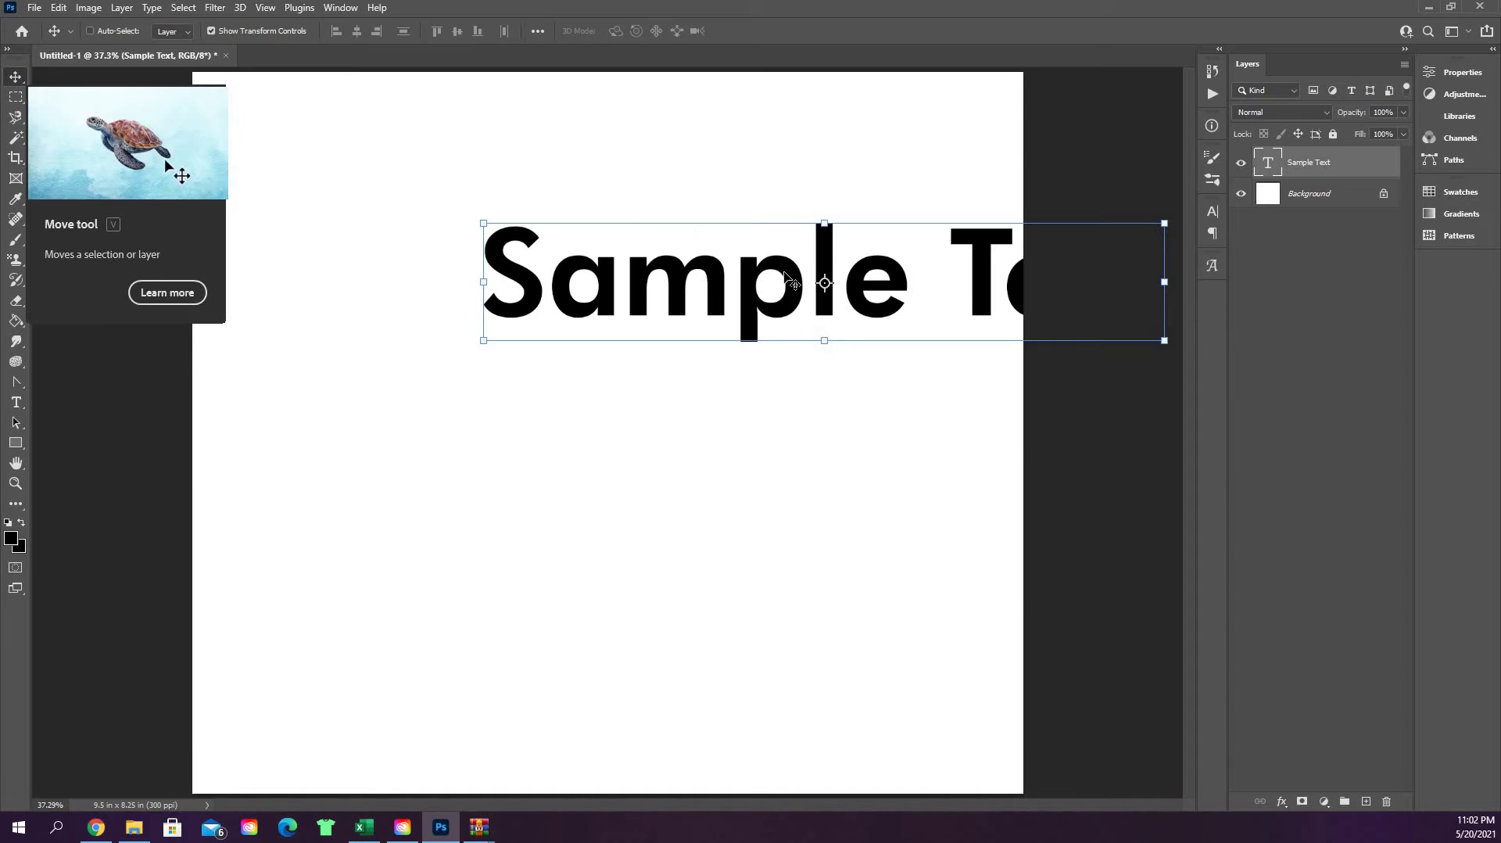
Move the Sample Text layer fully onto the canvas, and try the Crisp, Strong and Smooth anti-aliasing modes on it
{"action": "left_click_drag", "start_coordinate": [876, 281], "coordinate": [686, 304]}
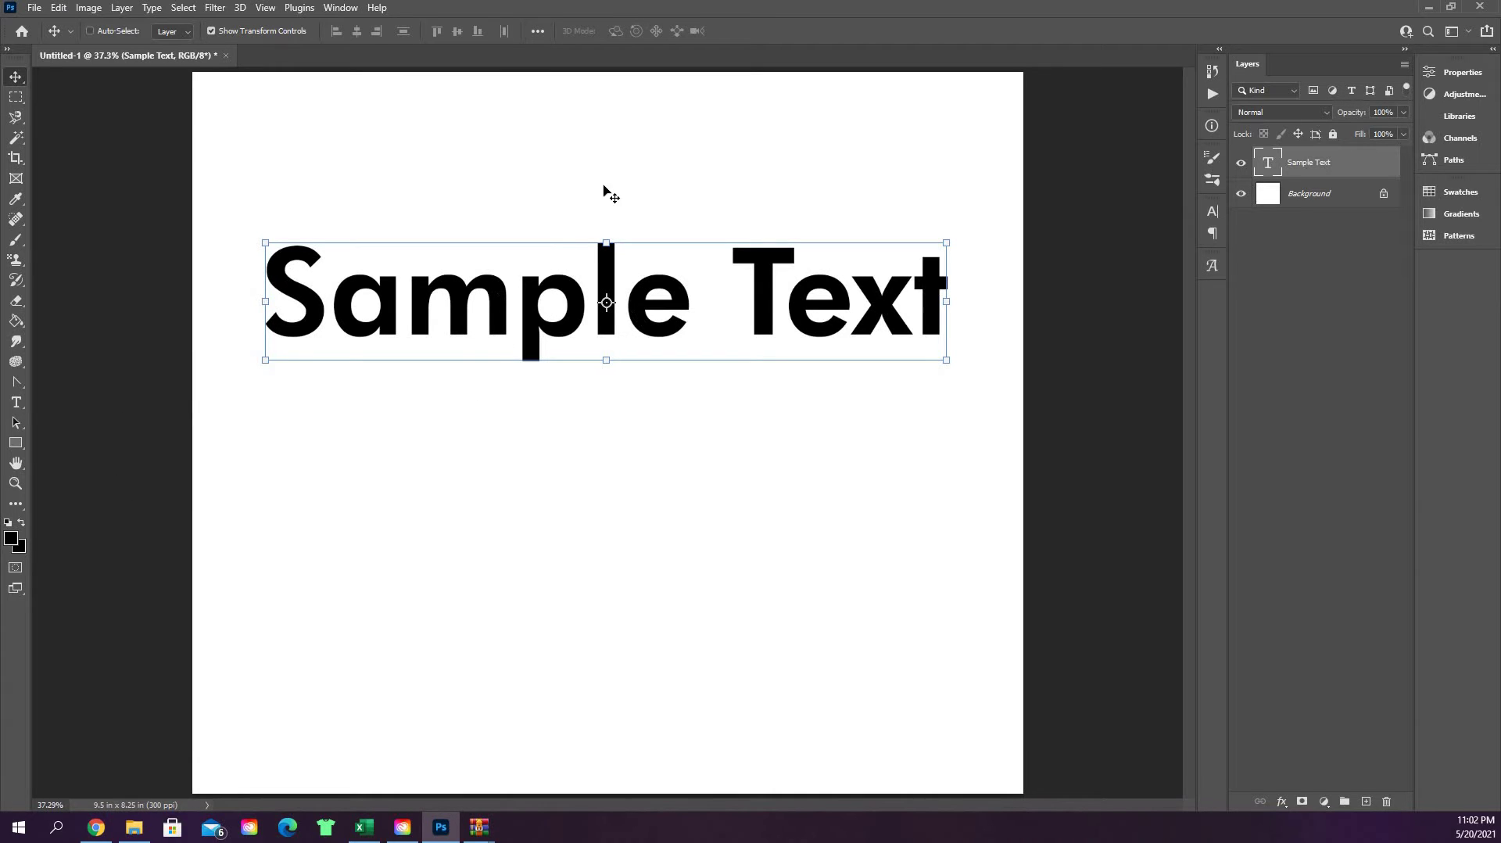
{"action": "key", "text": "t"}
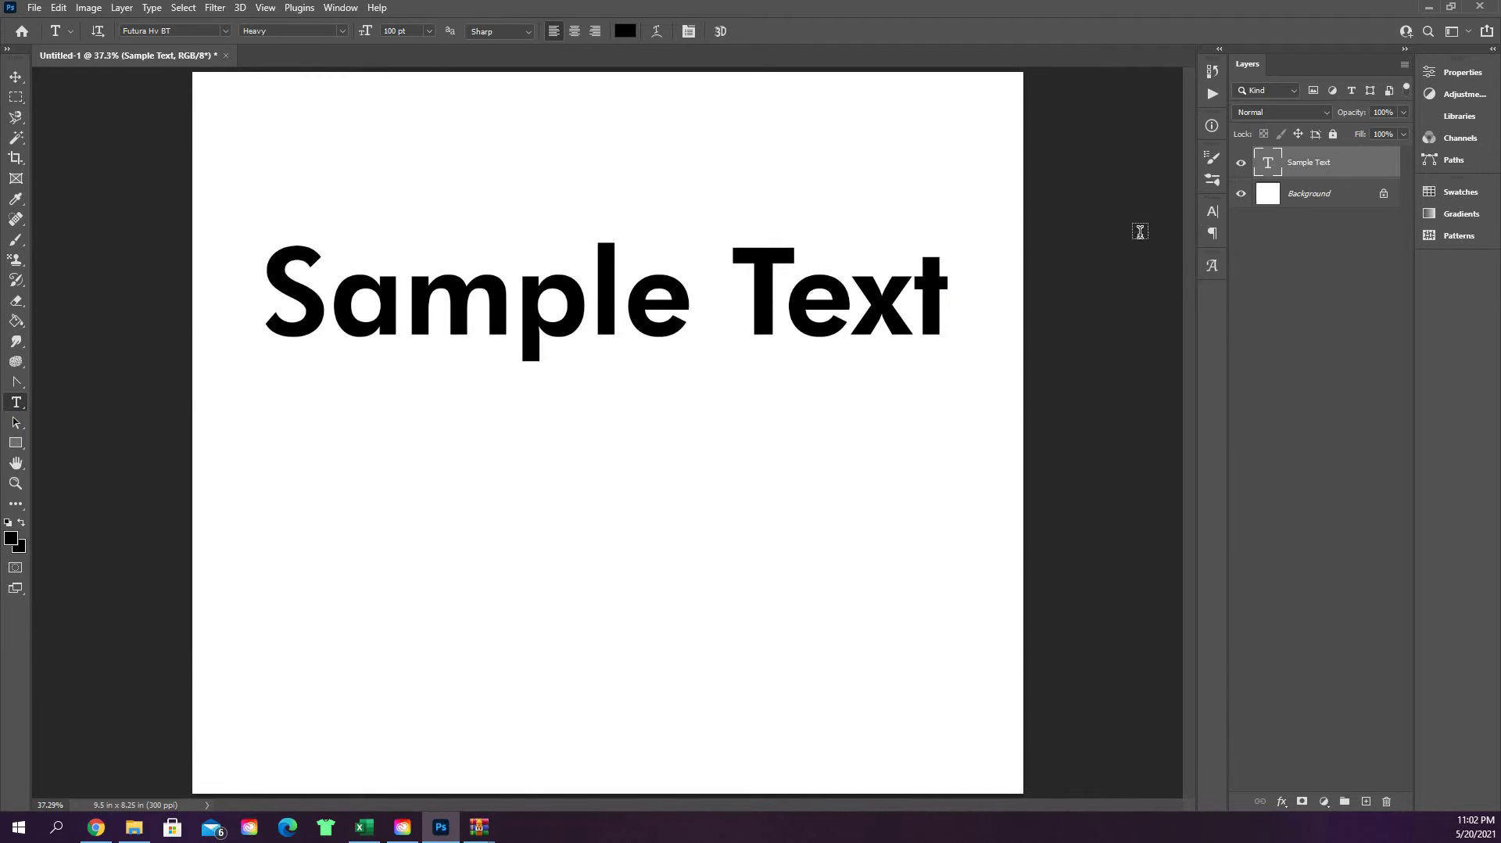
{"action": "left_click", "coordinate": [529, 30]}
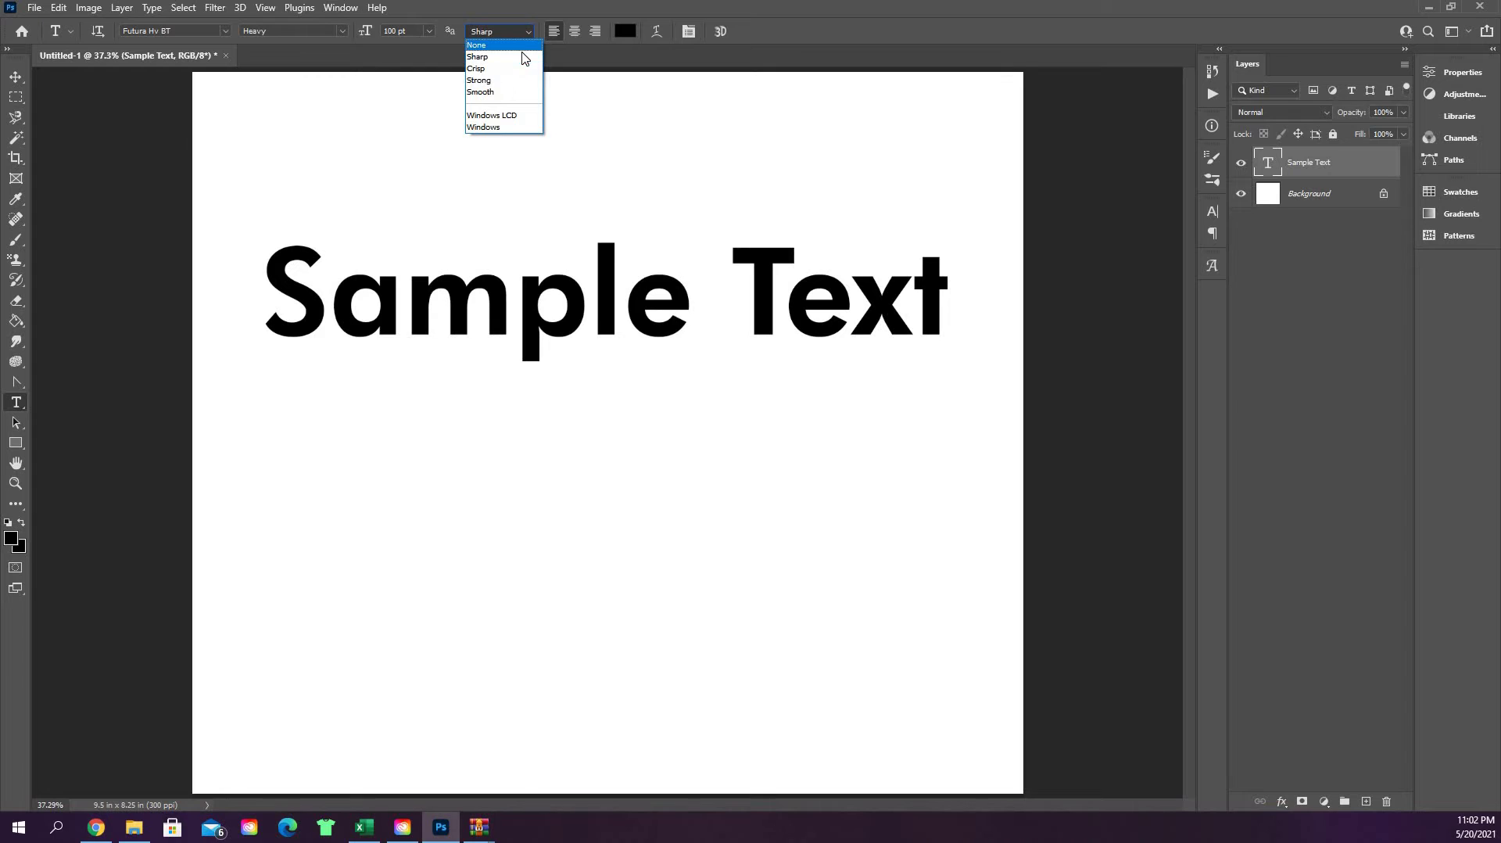
{"action": "left_click", "coordinate": [508, 68]}
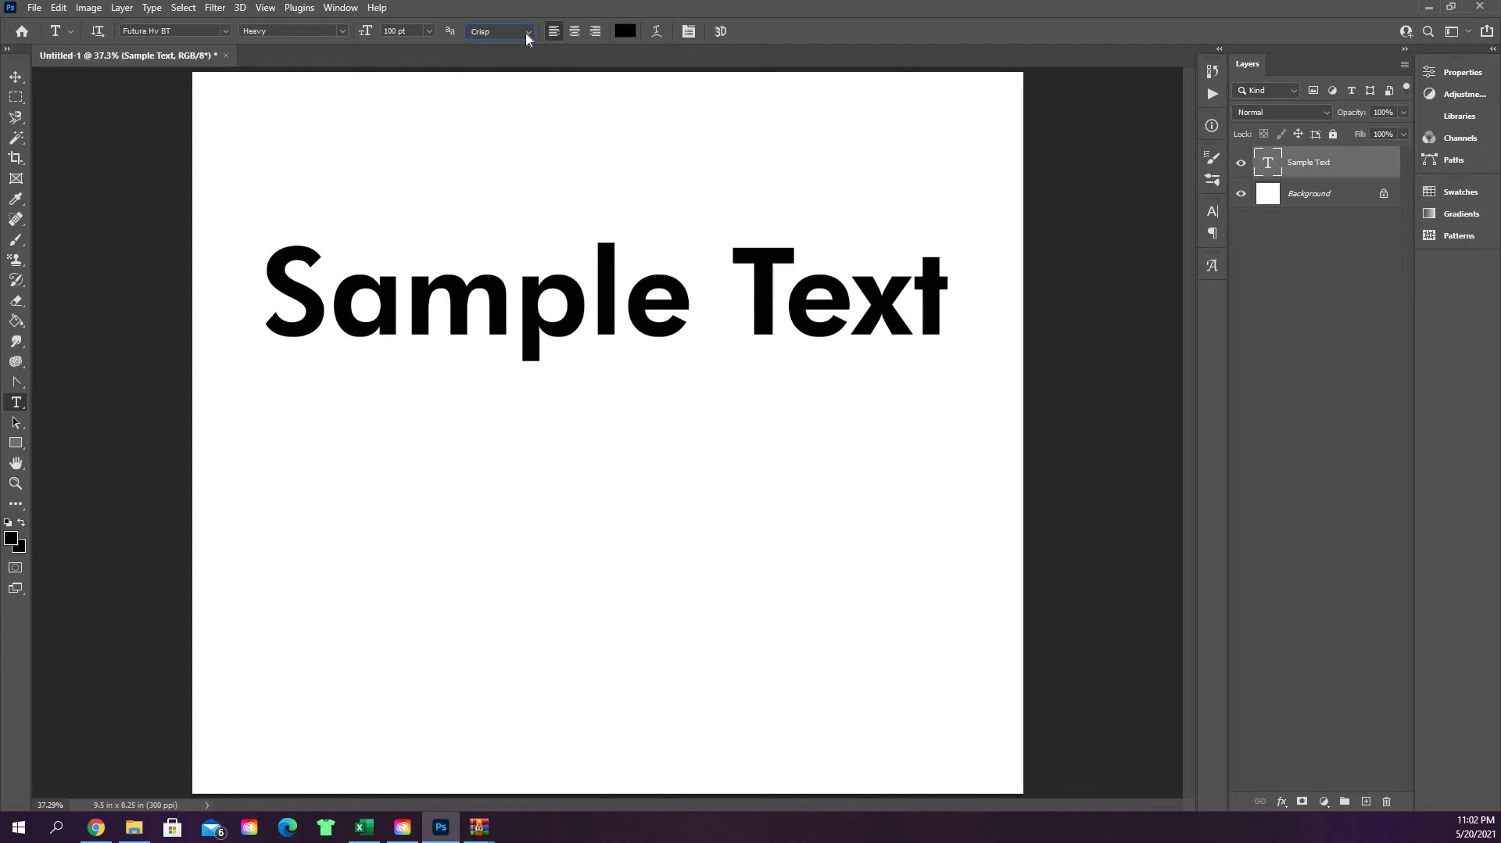
{"action": "left_click", "coordinate": [525, 33]}
{"action": "left_click", "coordinate": [517, 81]}
{"action": "left_click", "coordinate": [525, 33]}
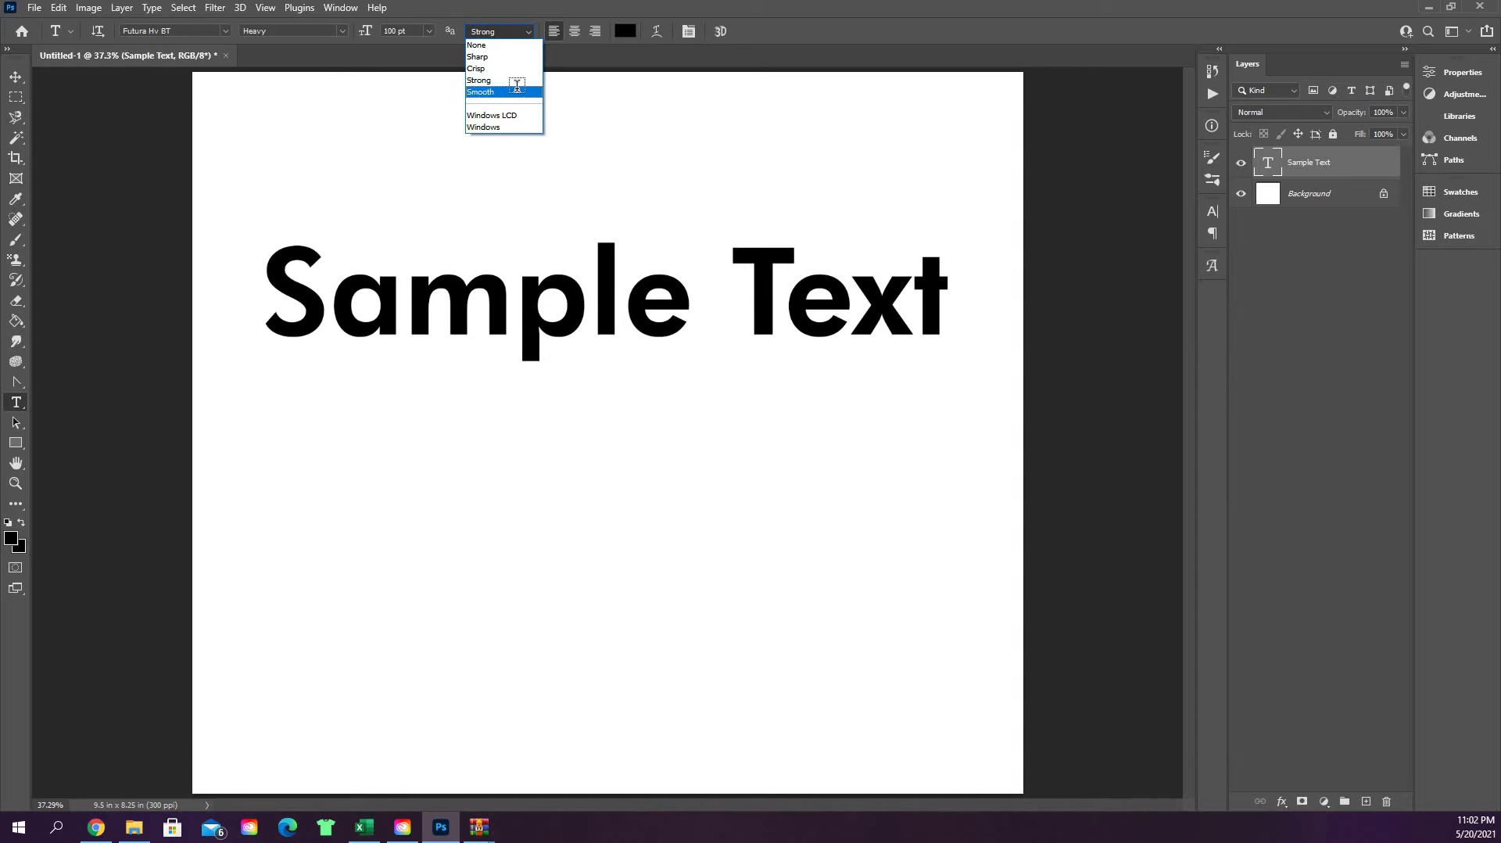
{"action": "left_click", "coordinate": [516, 86]}
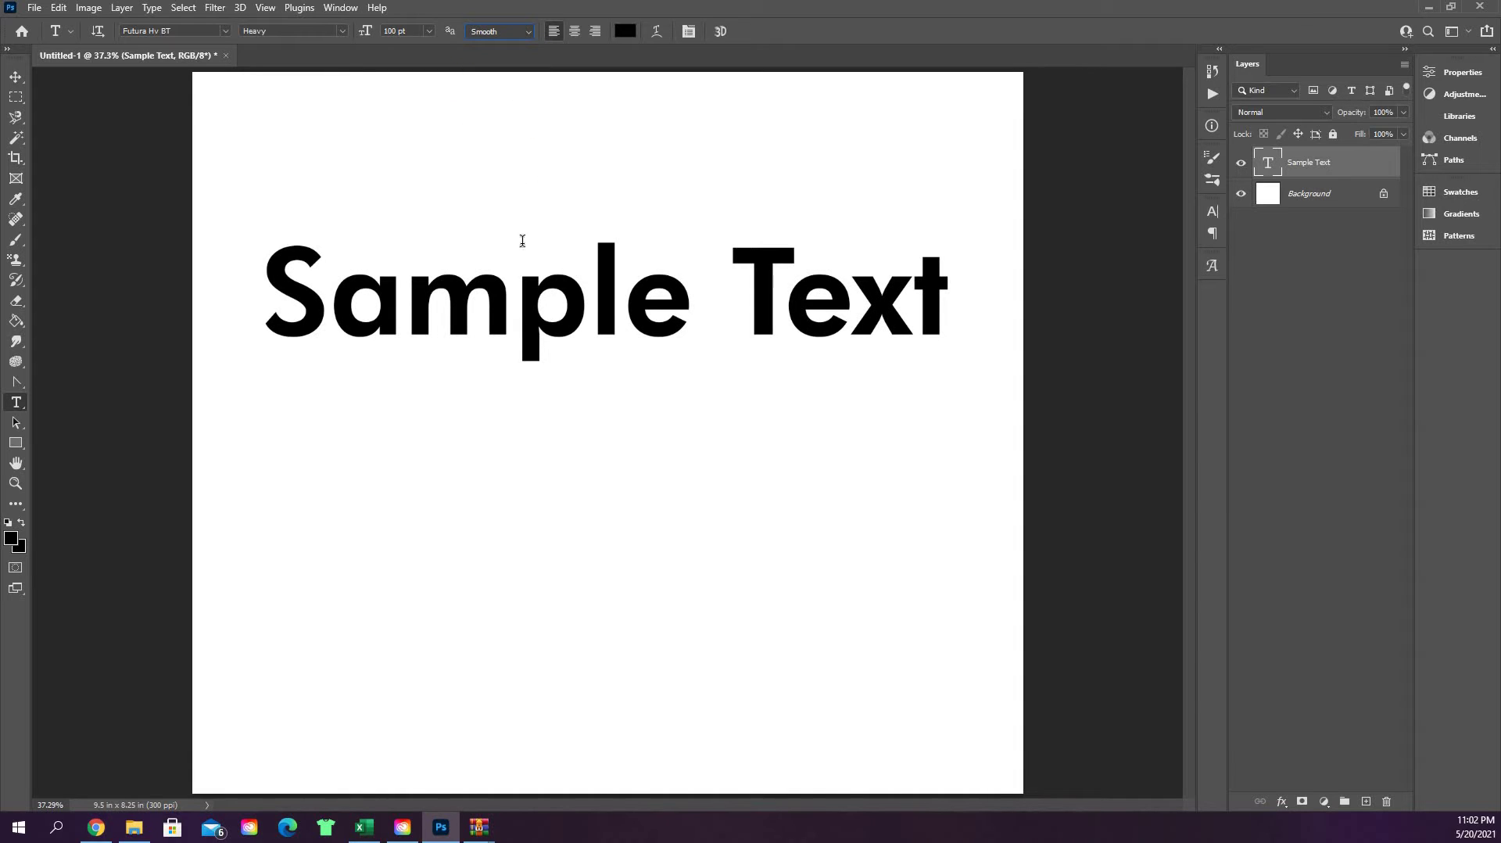
Try the Windows LCD, Windows, Sharp and None anti-aliasing modes, and set the text to Crisp
{"action": "left_click", "coordinate": [529, 33]}
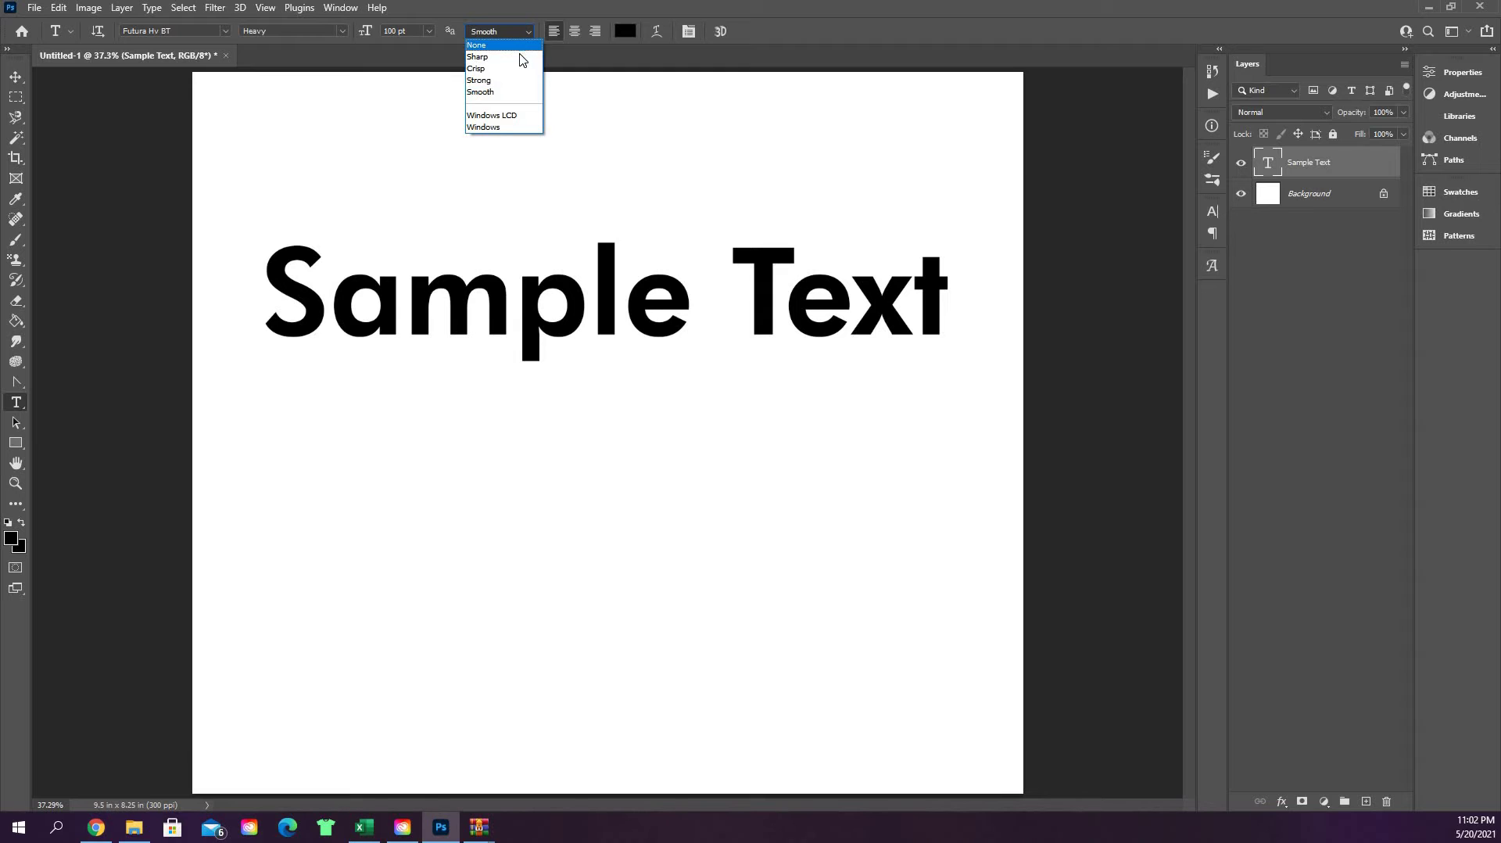
{"action": "left_click", "coordinate": [523, 115]}
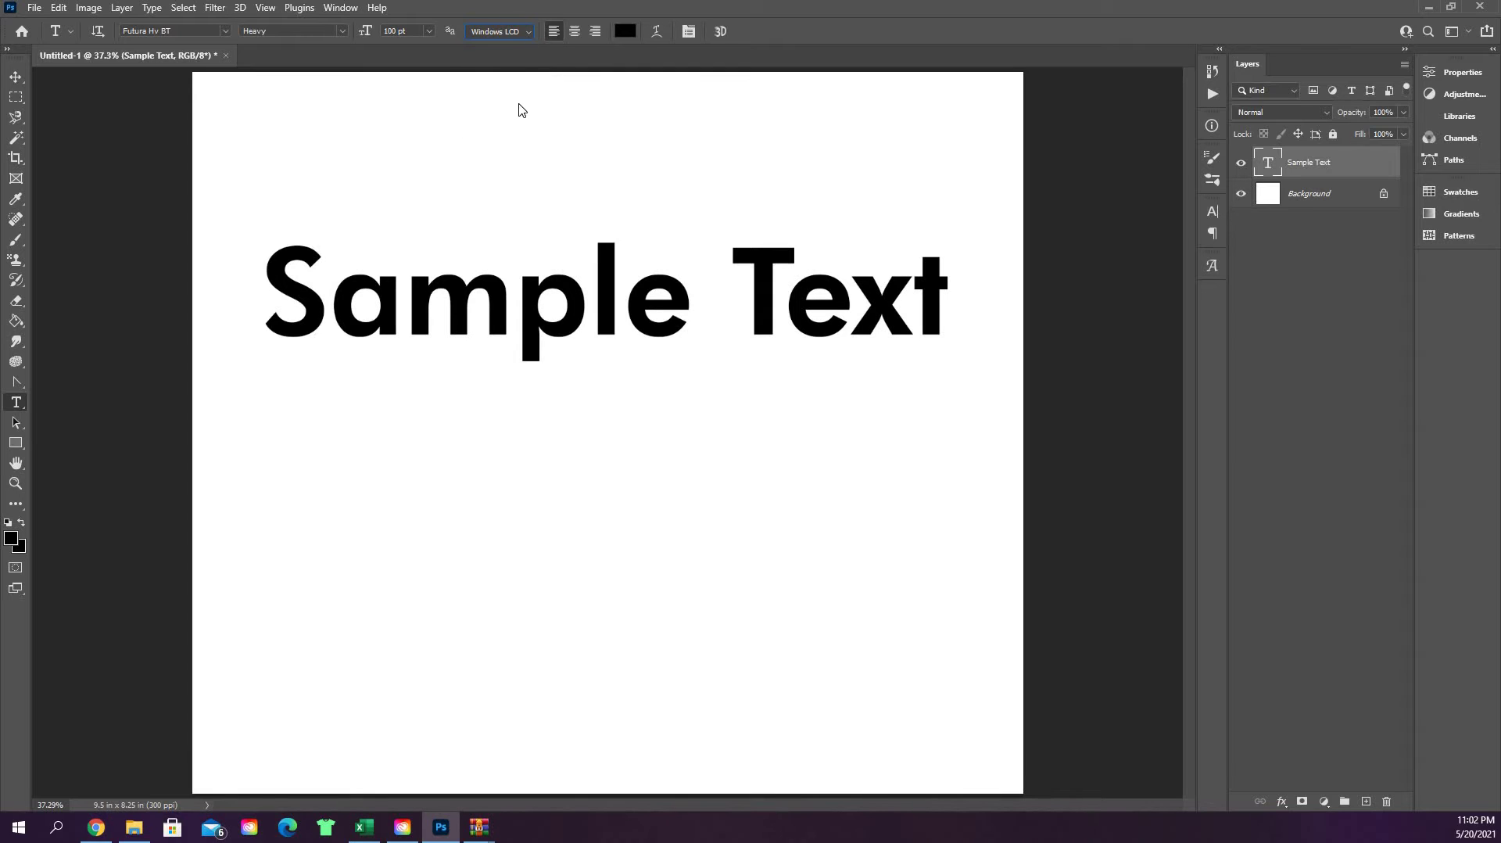
{"action": "left_click", "coordinate": [529, 33]}
{"action": "left_click", "coordinate": [506, 130]}
{"action": "left_click", "coordinate": [528, 33]}
{"action": "left_click", "coordinate": [510, 61]}
{"action": "left_click", "coordinate": [520, 28]}
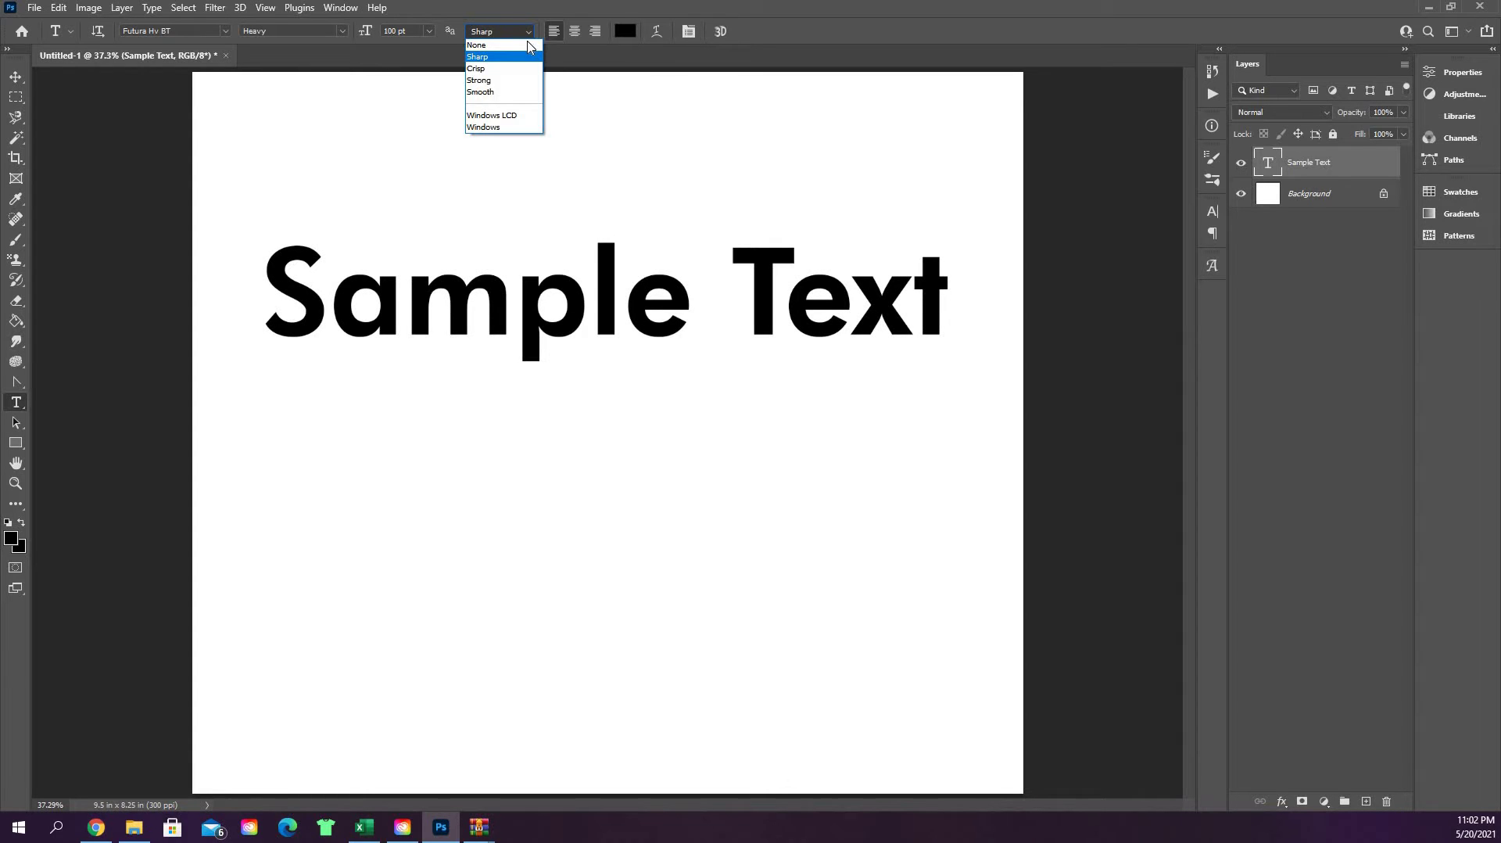
{"action": "left_click", "coordinate": [527, 43]}
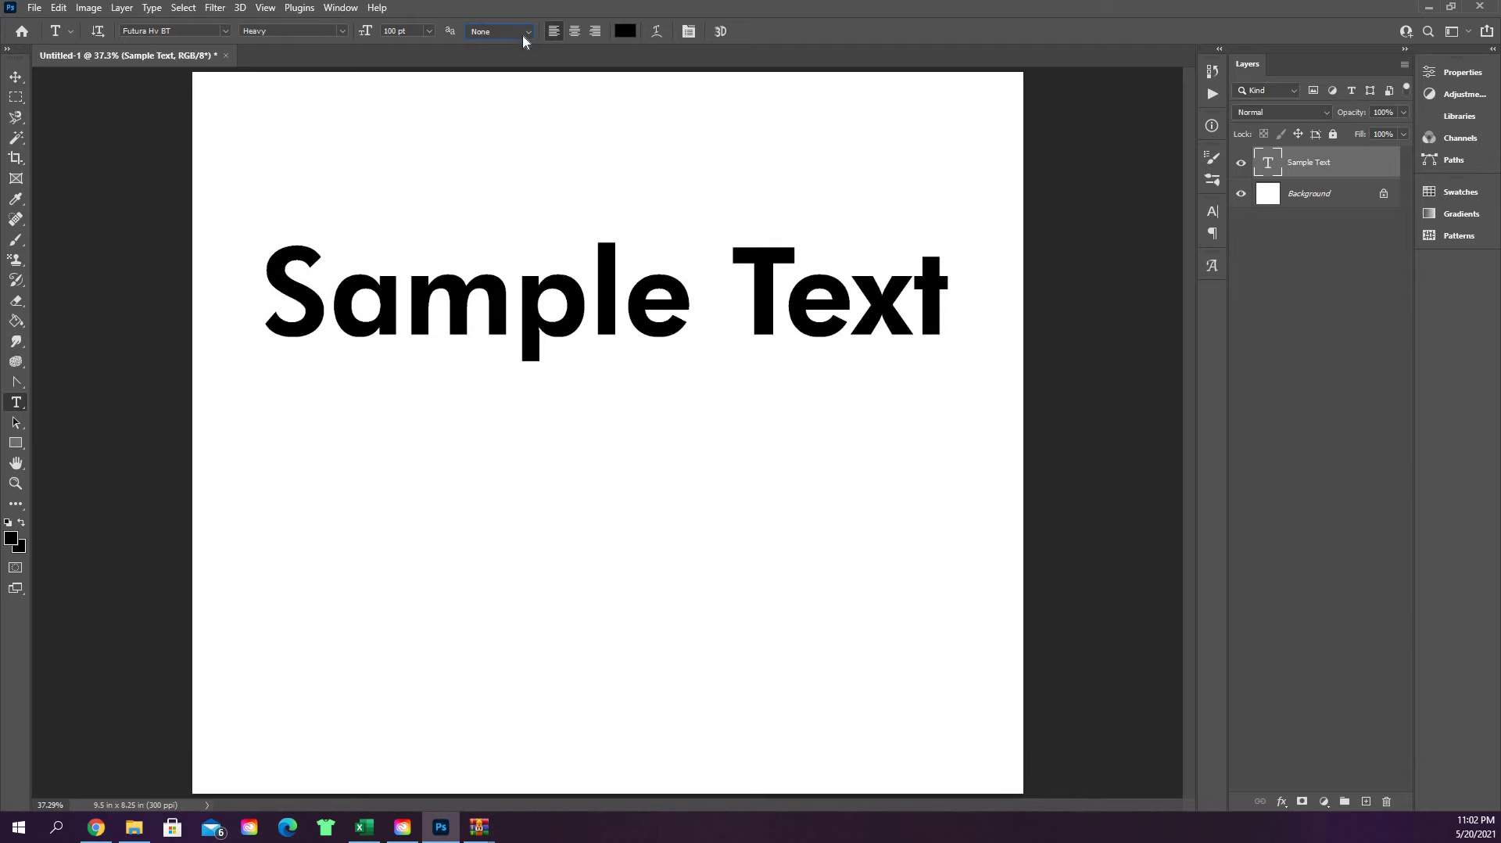
{"action": "left_click", "coordinate": [523, 34]}
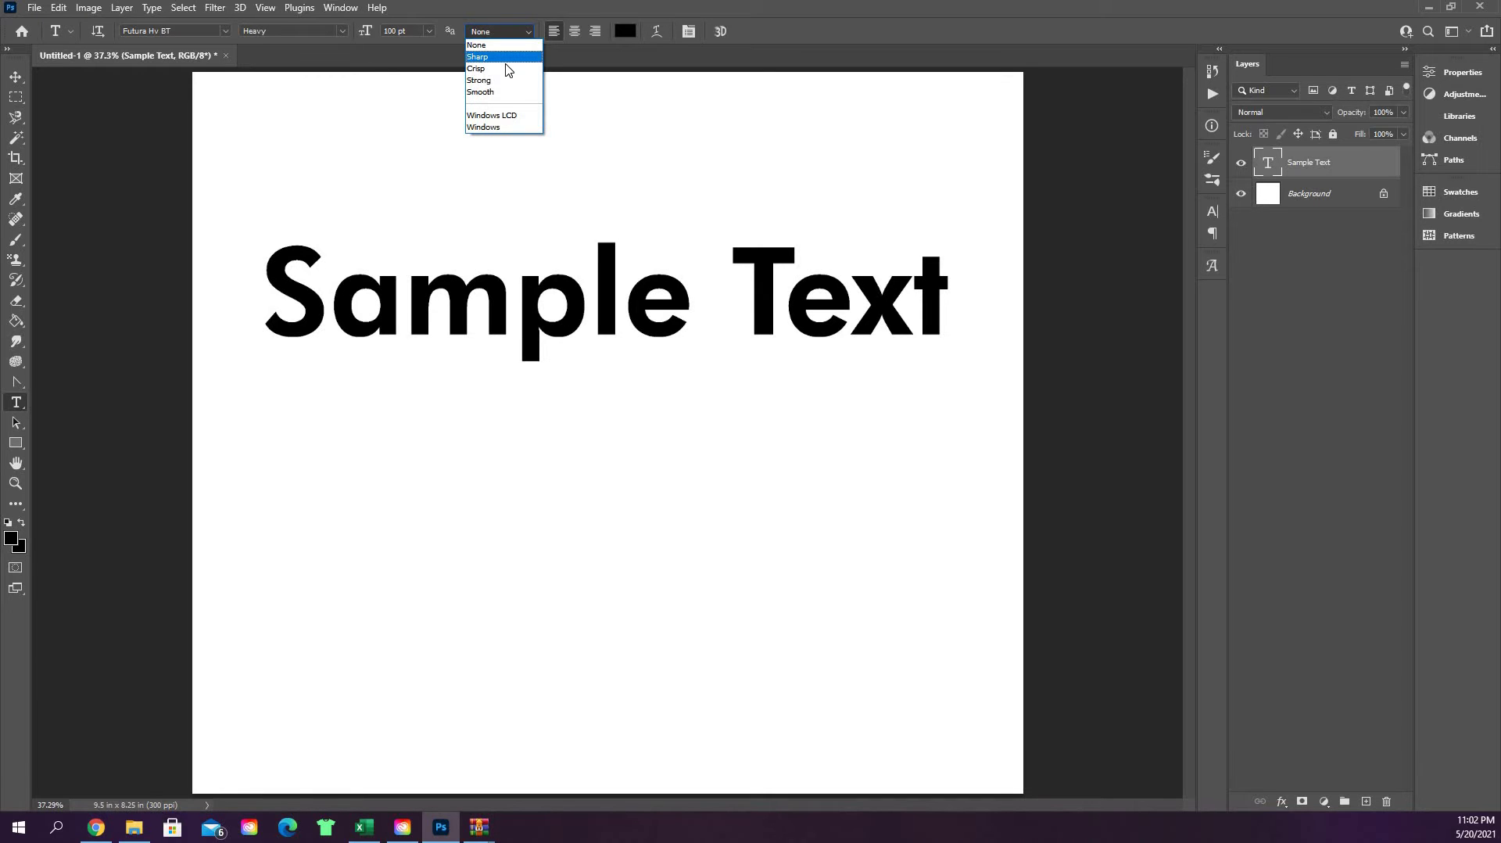
{"action": "left_click", "coordinate": [511, 68]}
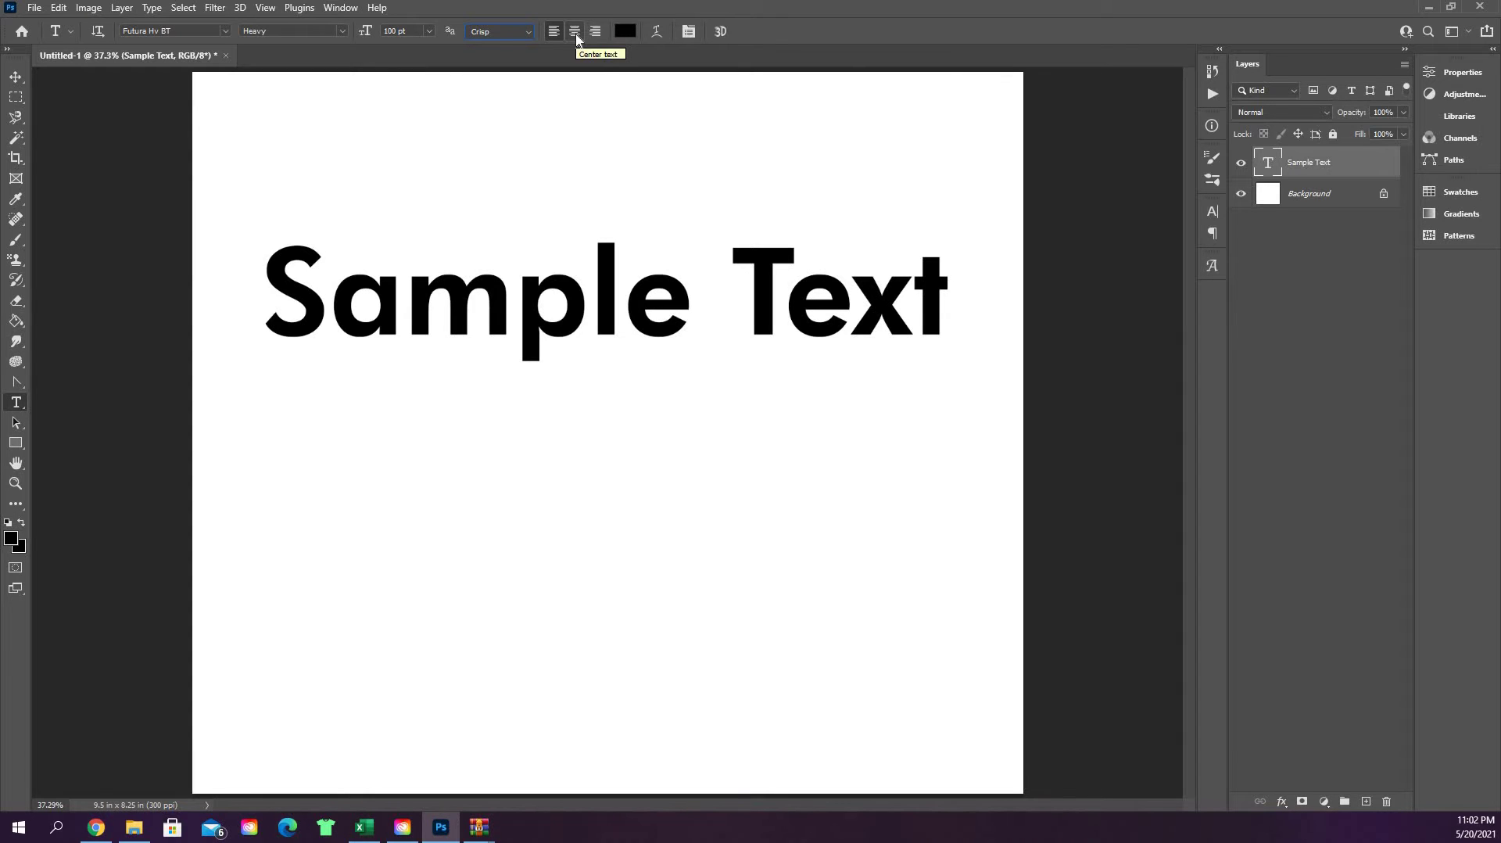
Center-align the whole Sample Text and move it back onto the canvas near the top
{"action": "left_click", "coordinate": [15, 77]}
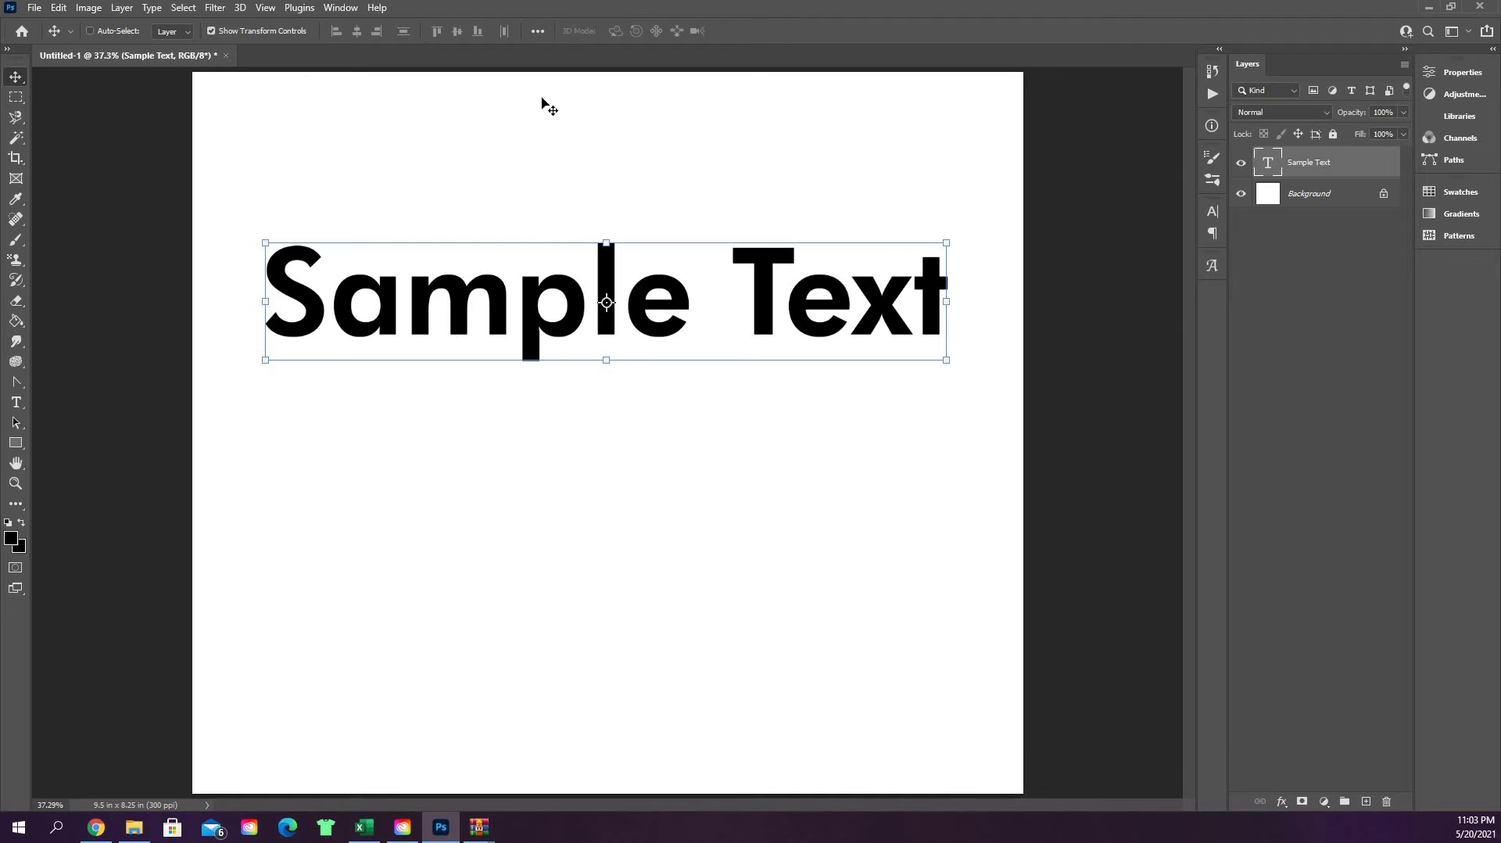
{"action": "double_click", "coordinate": [1274, 172]}
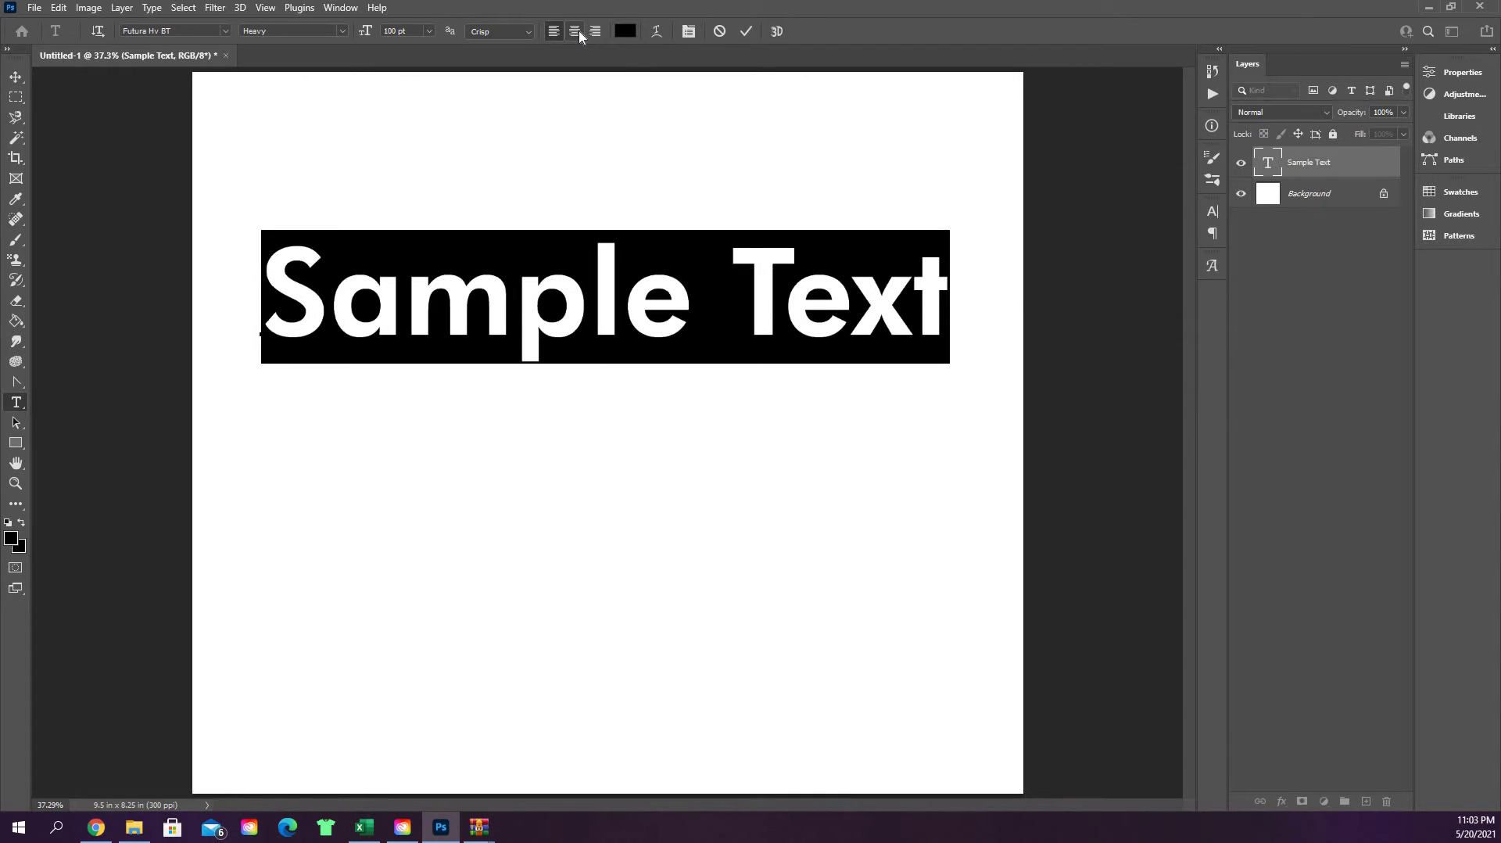
{"action": "left_click", "coordinate": [577, 30]}
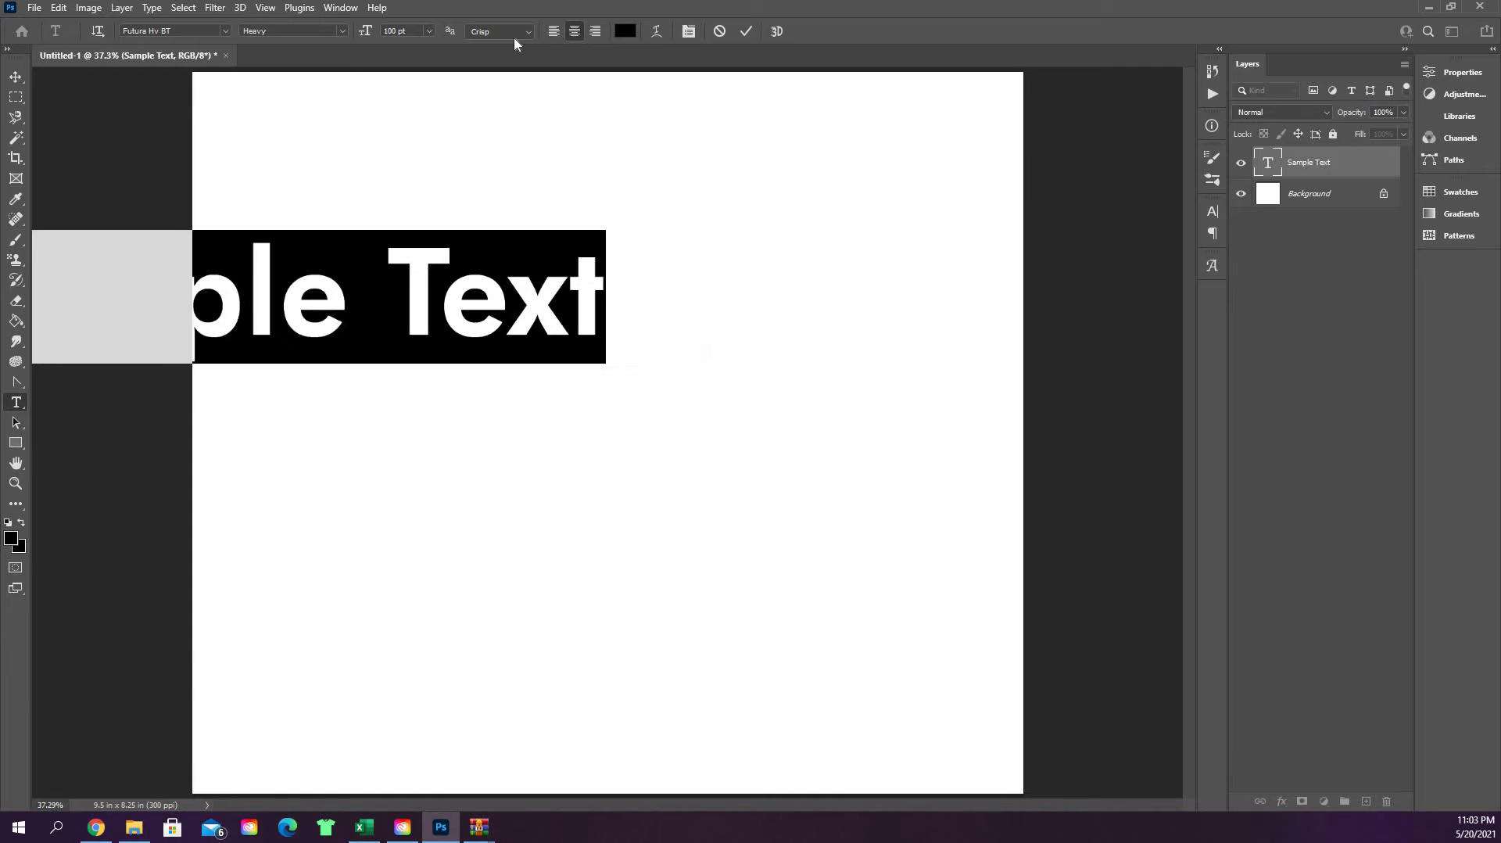
{"action": "left_click", "coordinate": [12, 75]}
{"action": "left_click_drag", "start_coordinate": [553, 285], "coordinate": [703, 258]}
Add a second line below Sample Text, first entered as "test 1", and replace it with "Test 1"
{"action": "double_click", "coordinate": [1262, 168]}
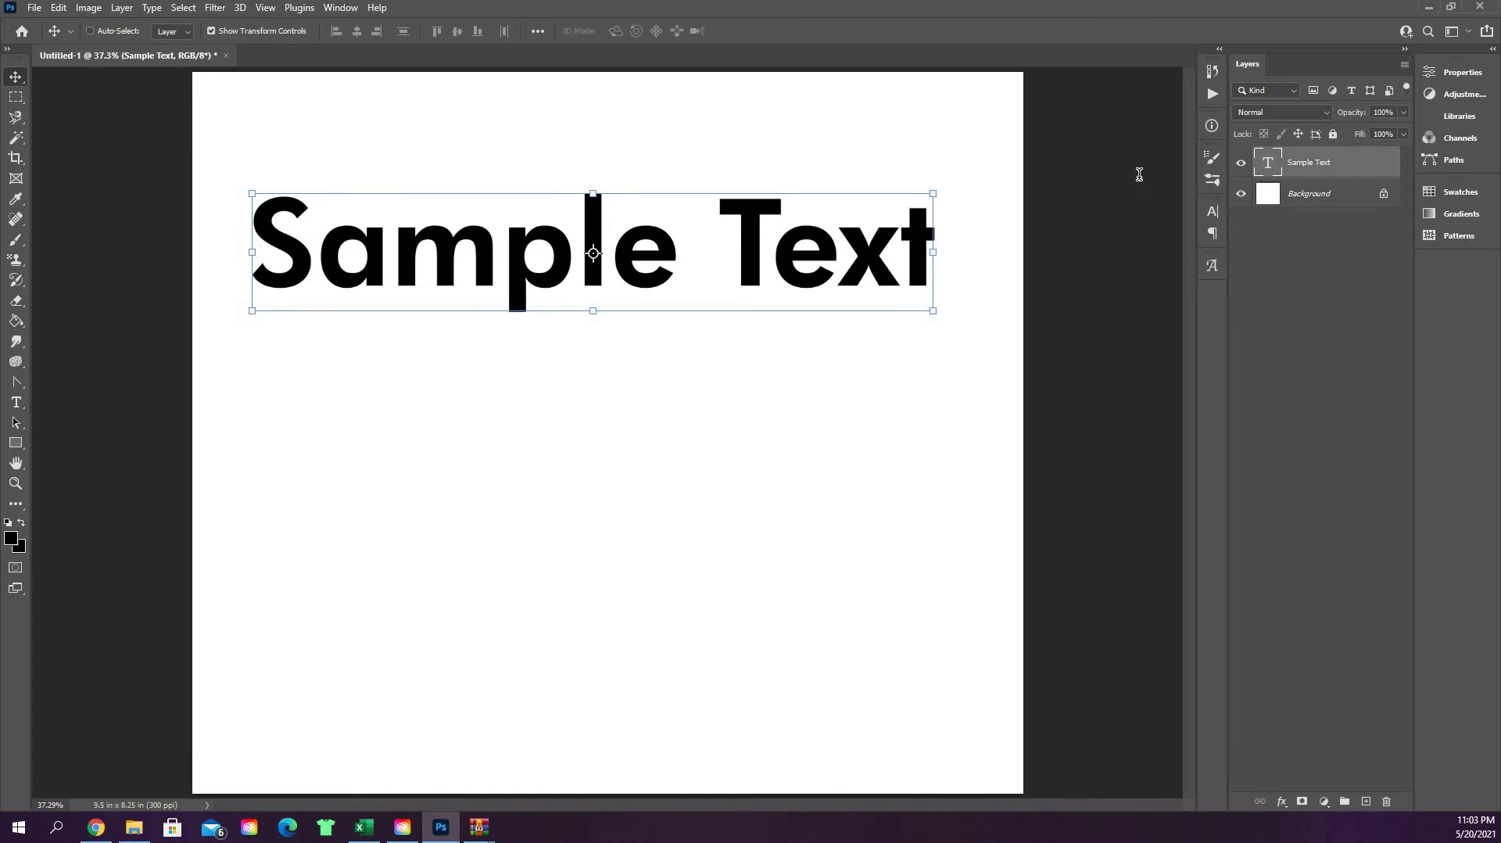
{"action": "left_click", "coordinate": [933, 247]}
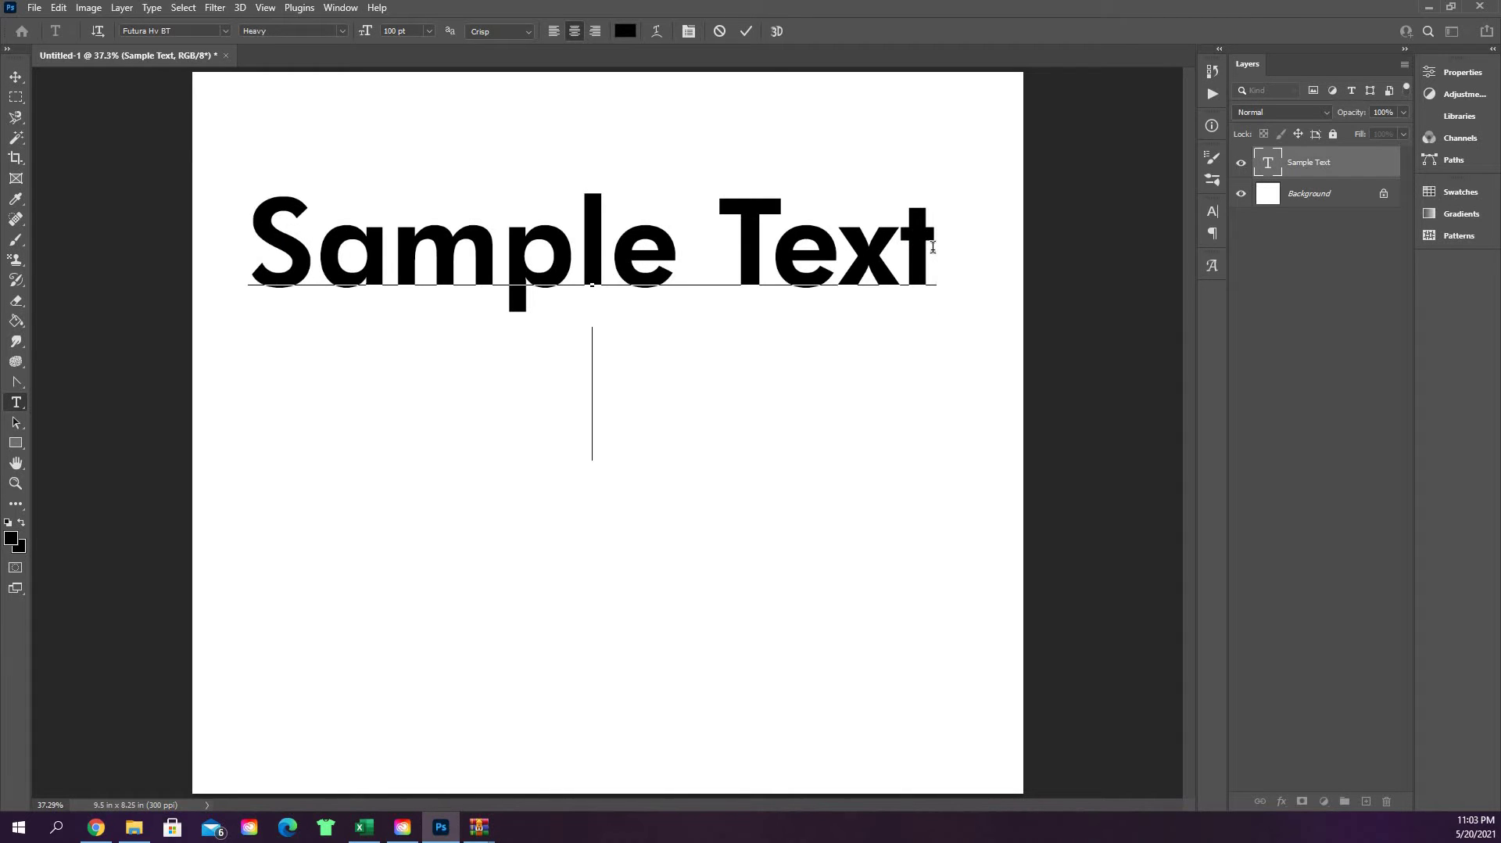
{"action": "type", "text": "test 1"}
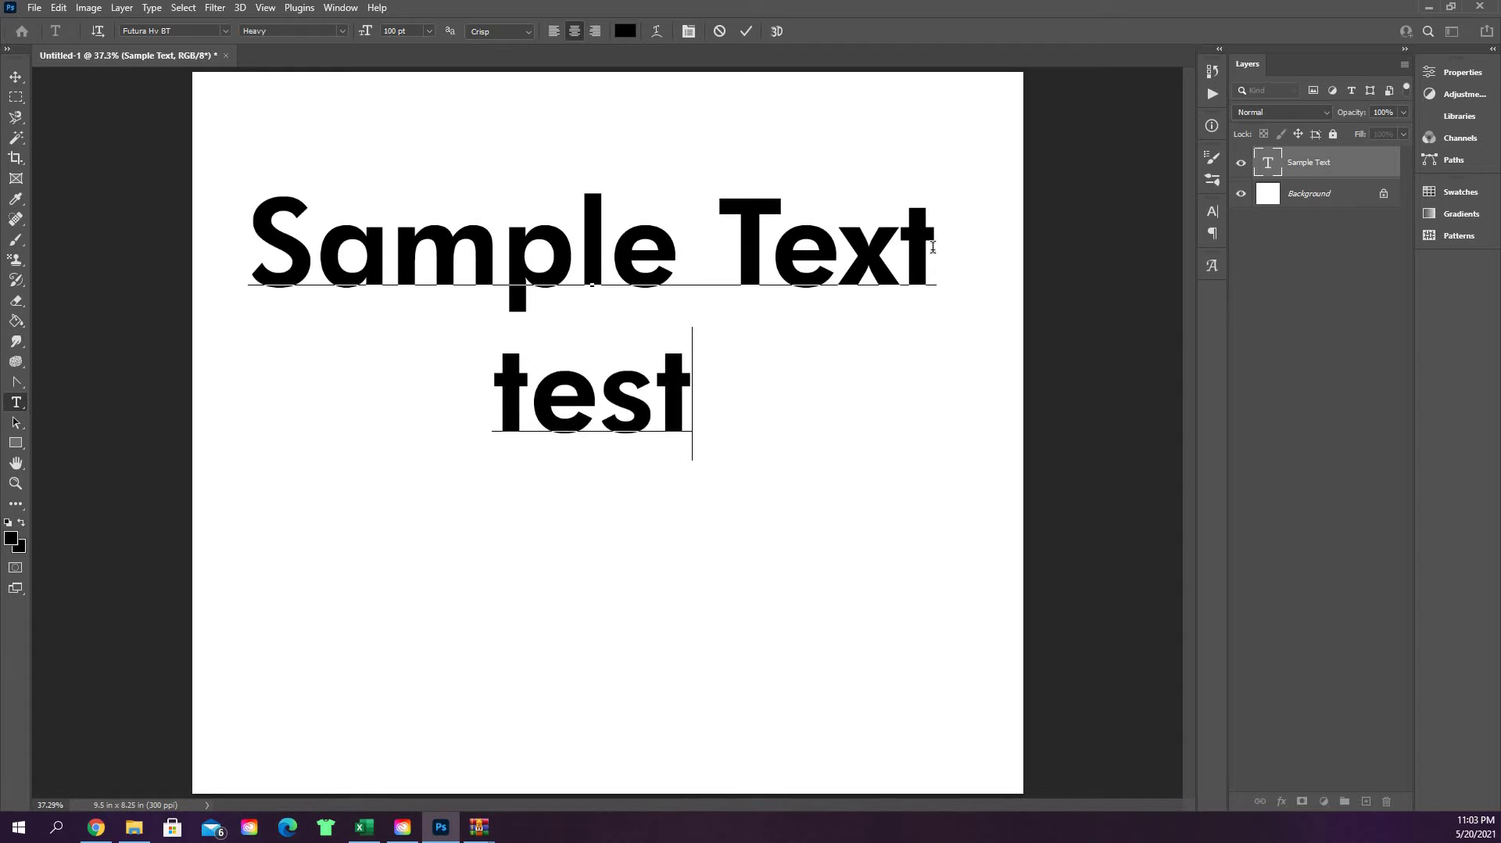
{"action": "key", "text": "BackSpace"}
{"action": "key", "text": "BackSpace"}
{"action": "key", "text": "BackSpace"}
{"action": "key", "text": "BackSpace"}
{"action": "key", "text": "BackSpace"}
{"action": "key", "text": "BackSpace"}
{"action": "key", "text": "BackSpace"}
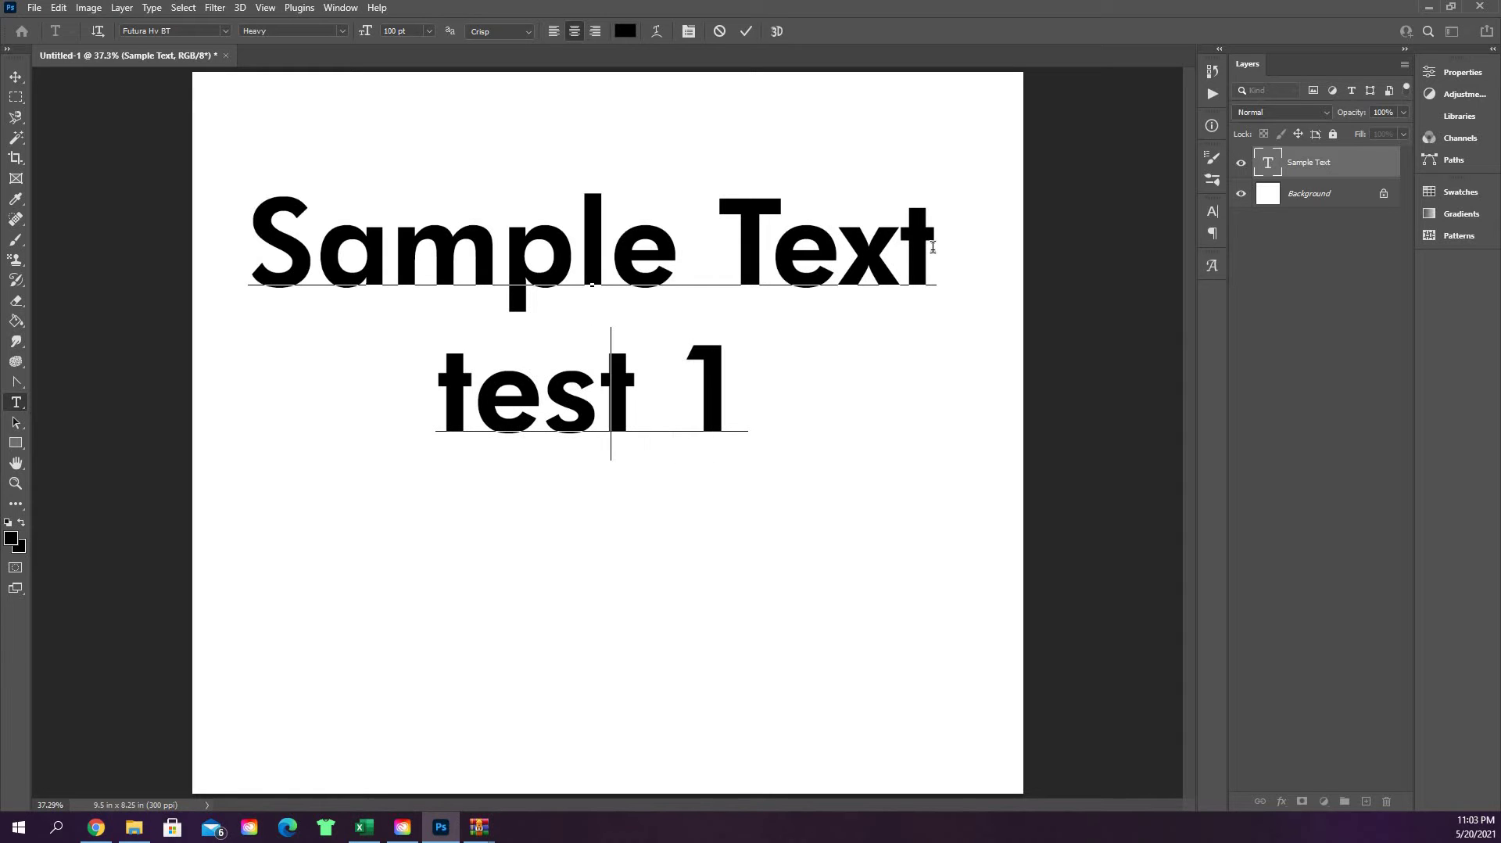
{"action": "key", "text": "Return"}
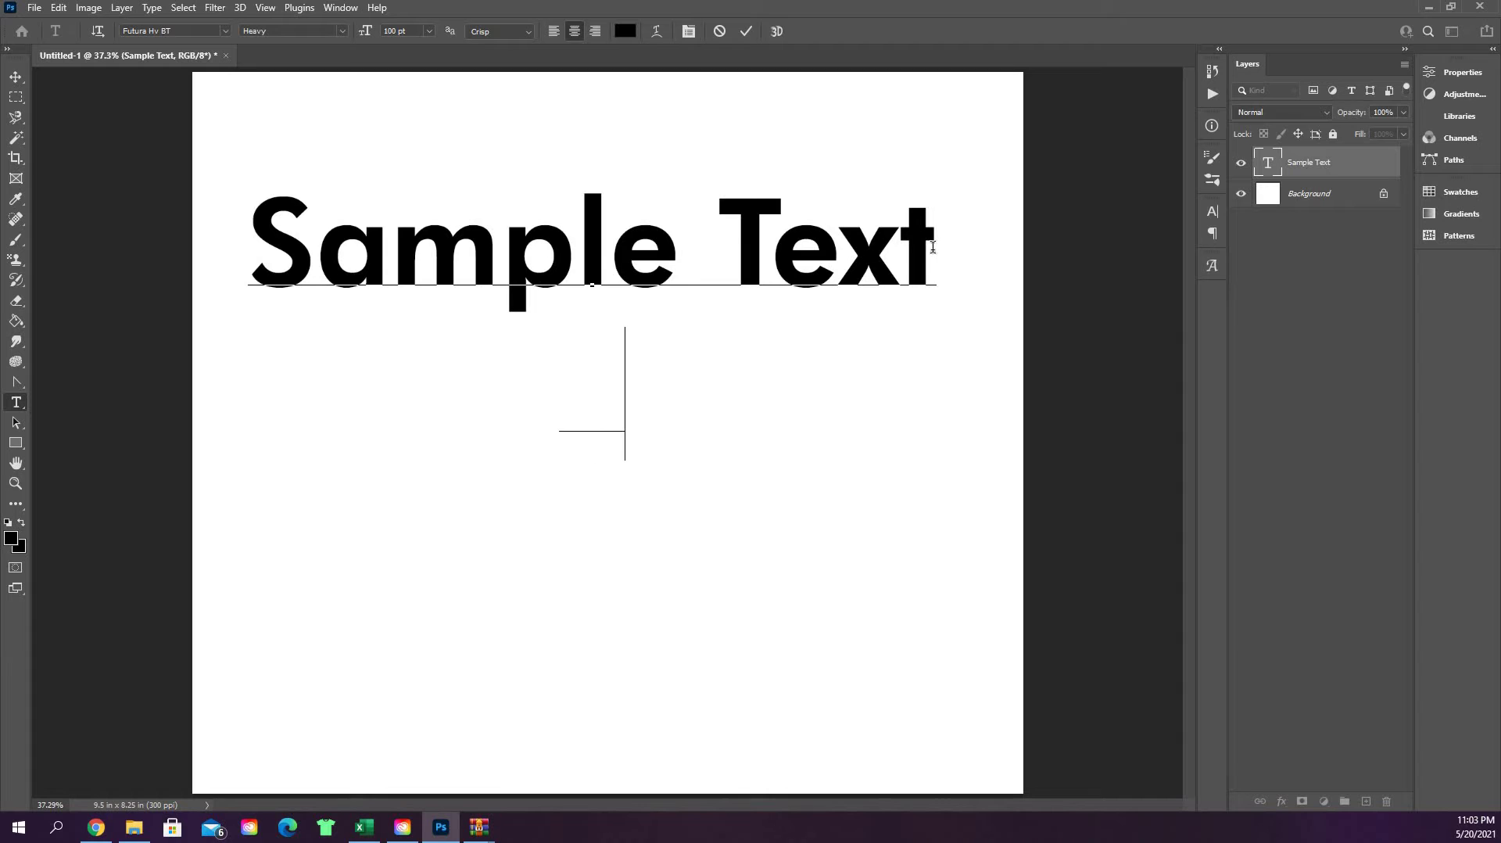
{"action": "type", "text": "Test 1"}
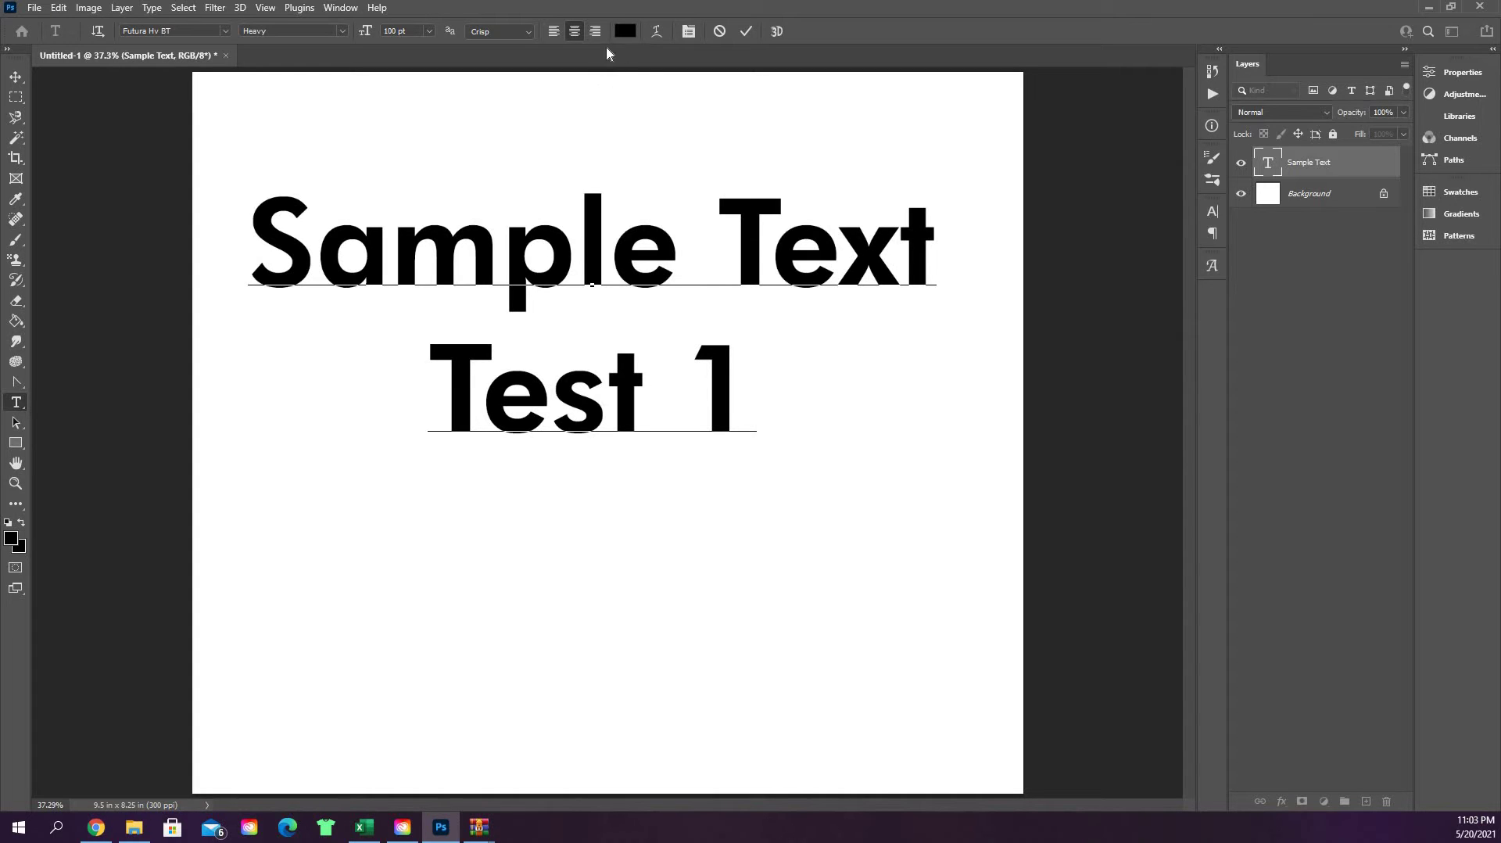
Try left and right alignment on the Test 1 line, and set it back to centered
{"action": "left_click", "coordinate": [560, 31]}
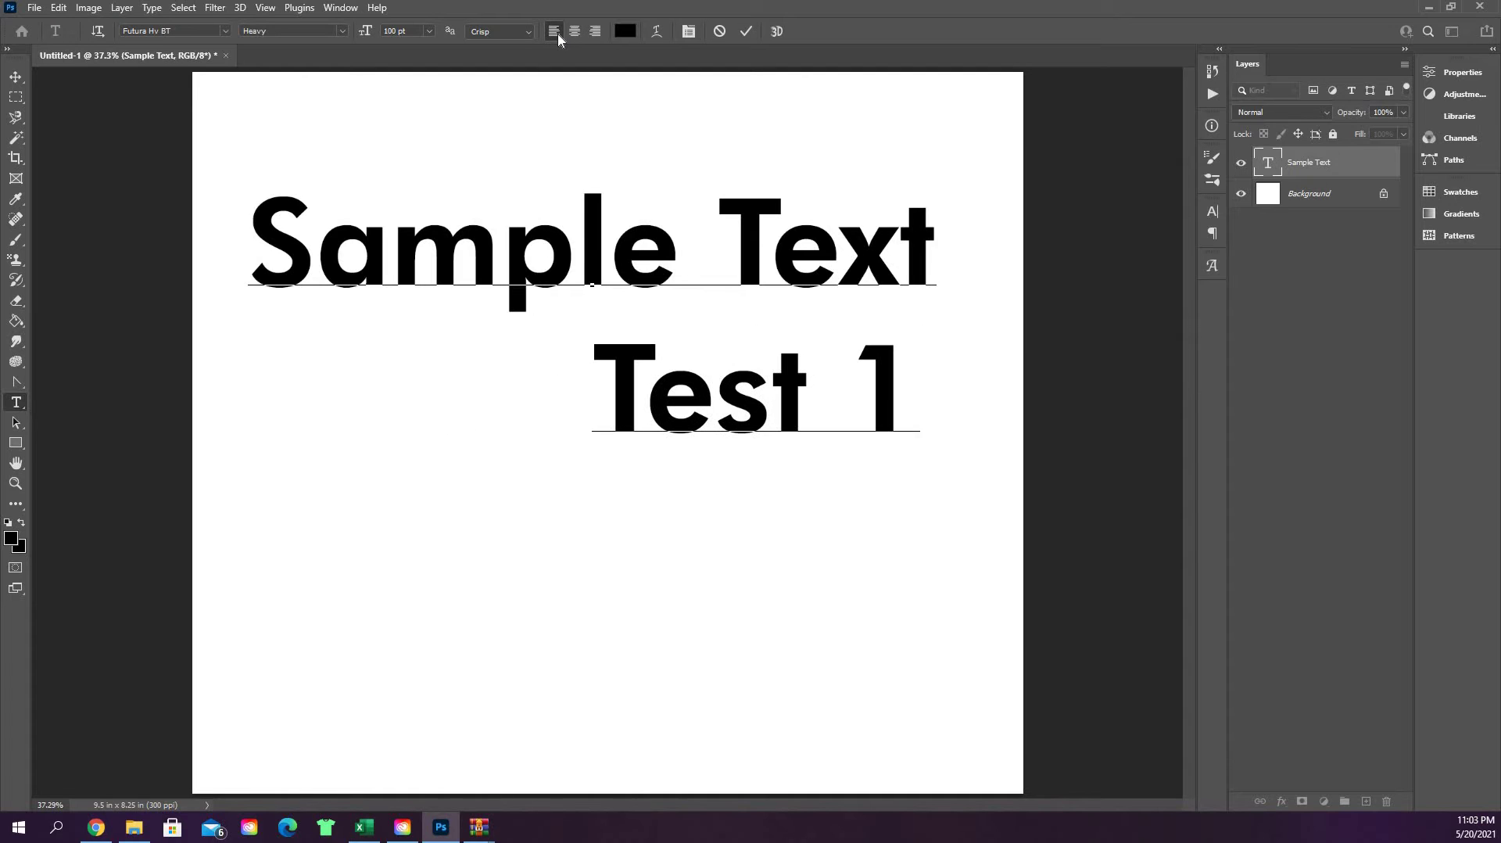
{"action": "left_click", "coordinate": [596, 31]}
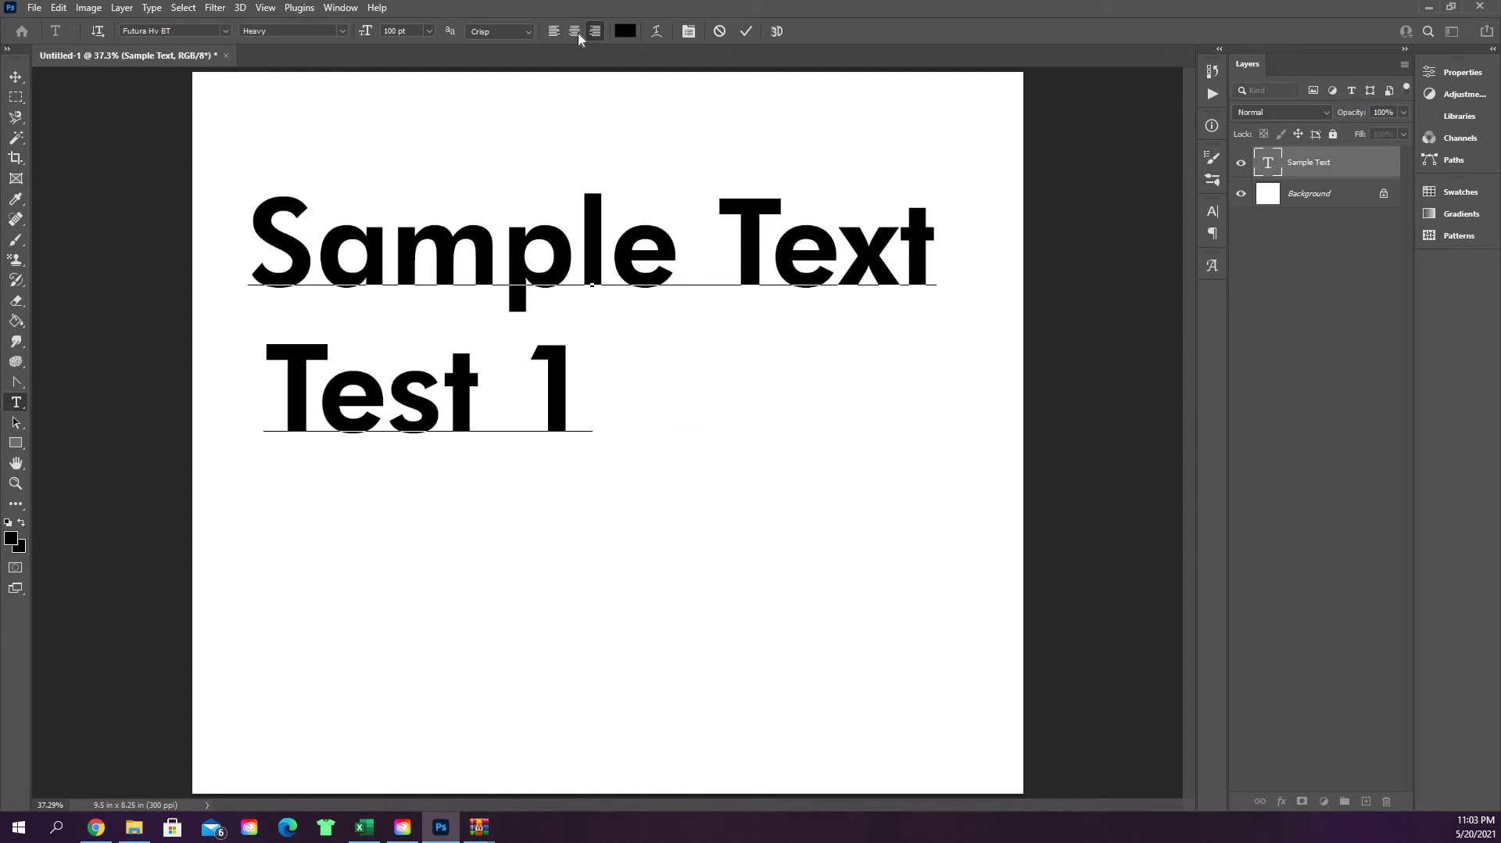
{"action": "left_click", "coordinate": [575, 31]}
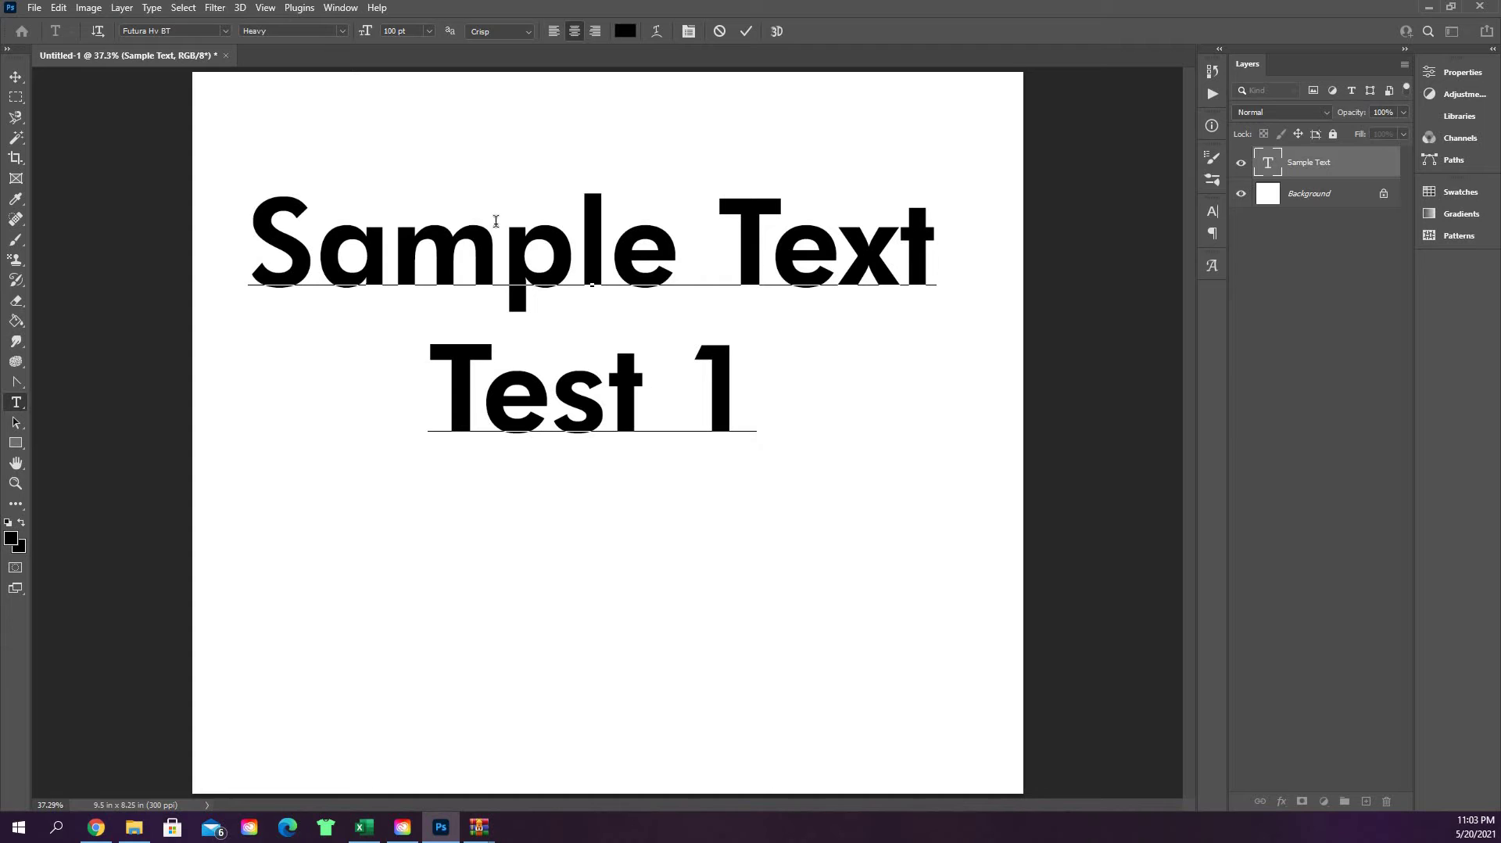
Left-align both lines of the text and move the layer back onto the canvas
{"action": "left_click_drag", "start_coordinate": [592, 292], "coordinate": [281, 237]}
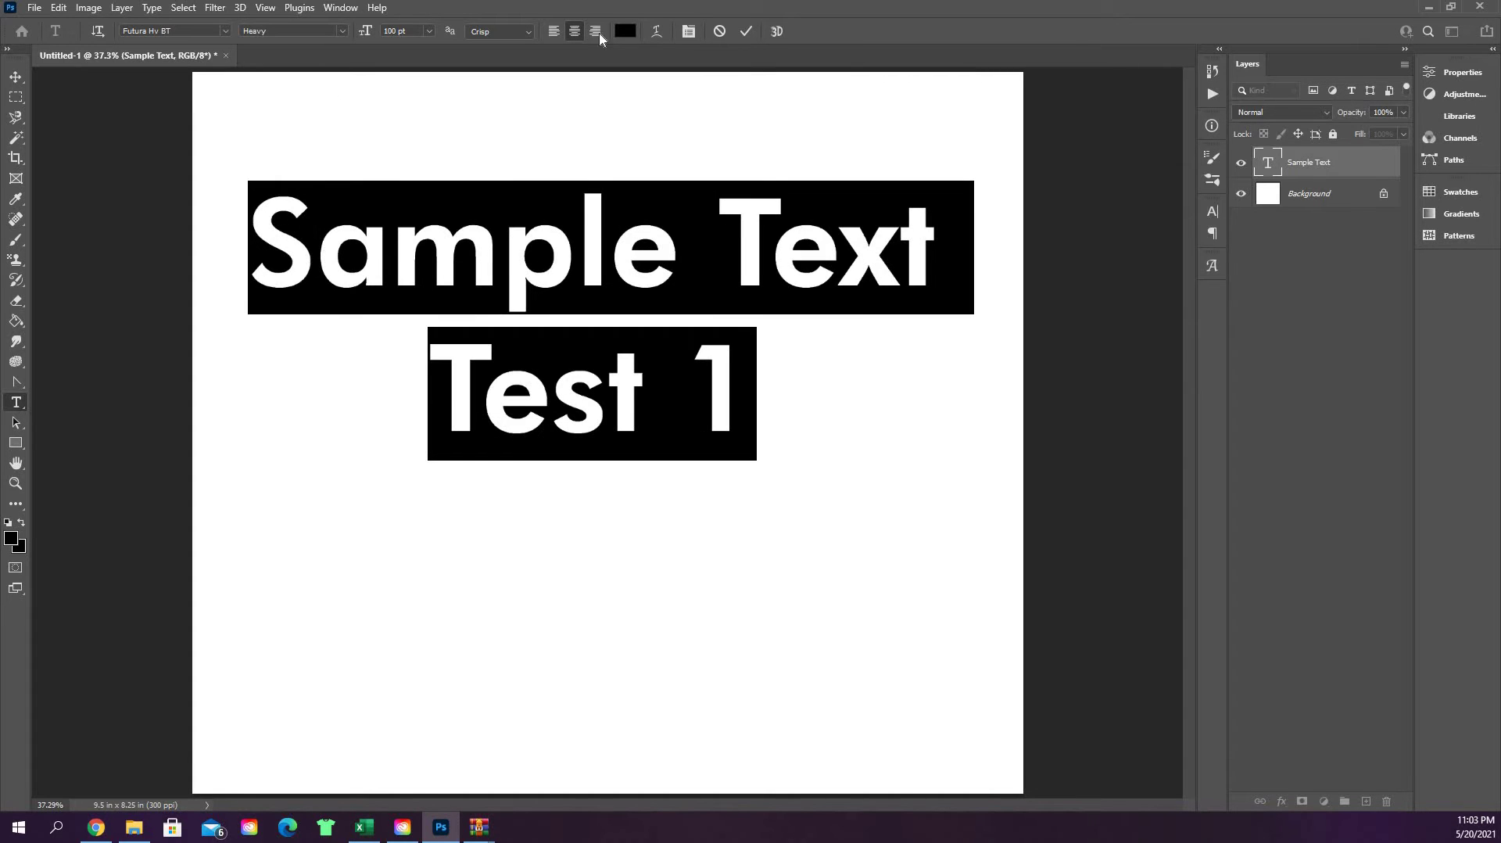
{"action": "left_click", "coordinate": [552, 31]}
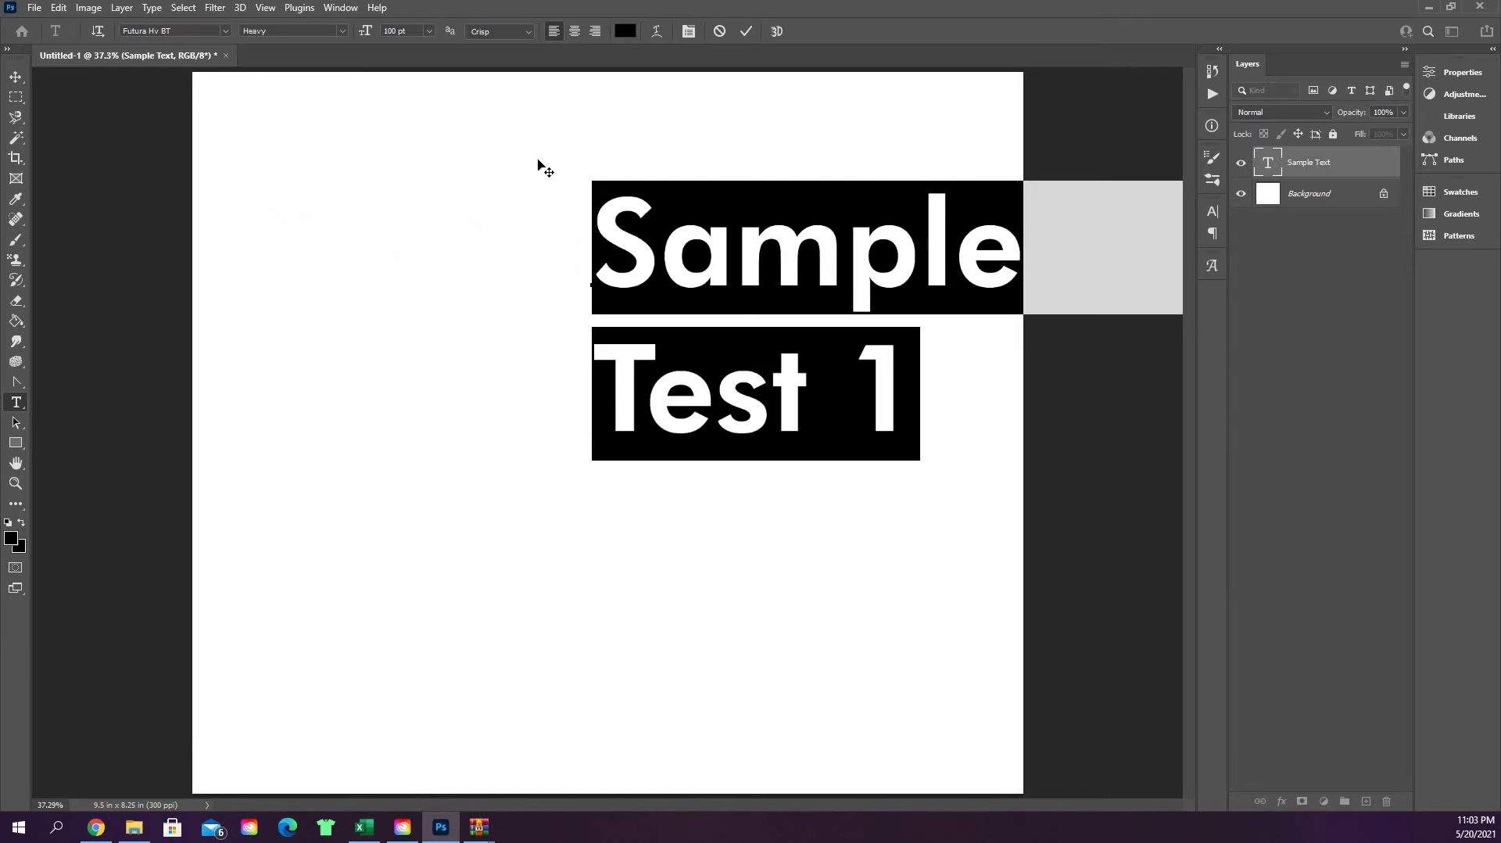
{"action": "left_click", "coordinate": [11, 76]}
{"action": "left_click_drag", "start_coordinate": [687, 259], "coordinate": [434, 269]}
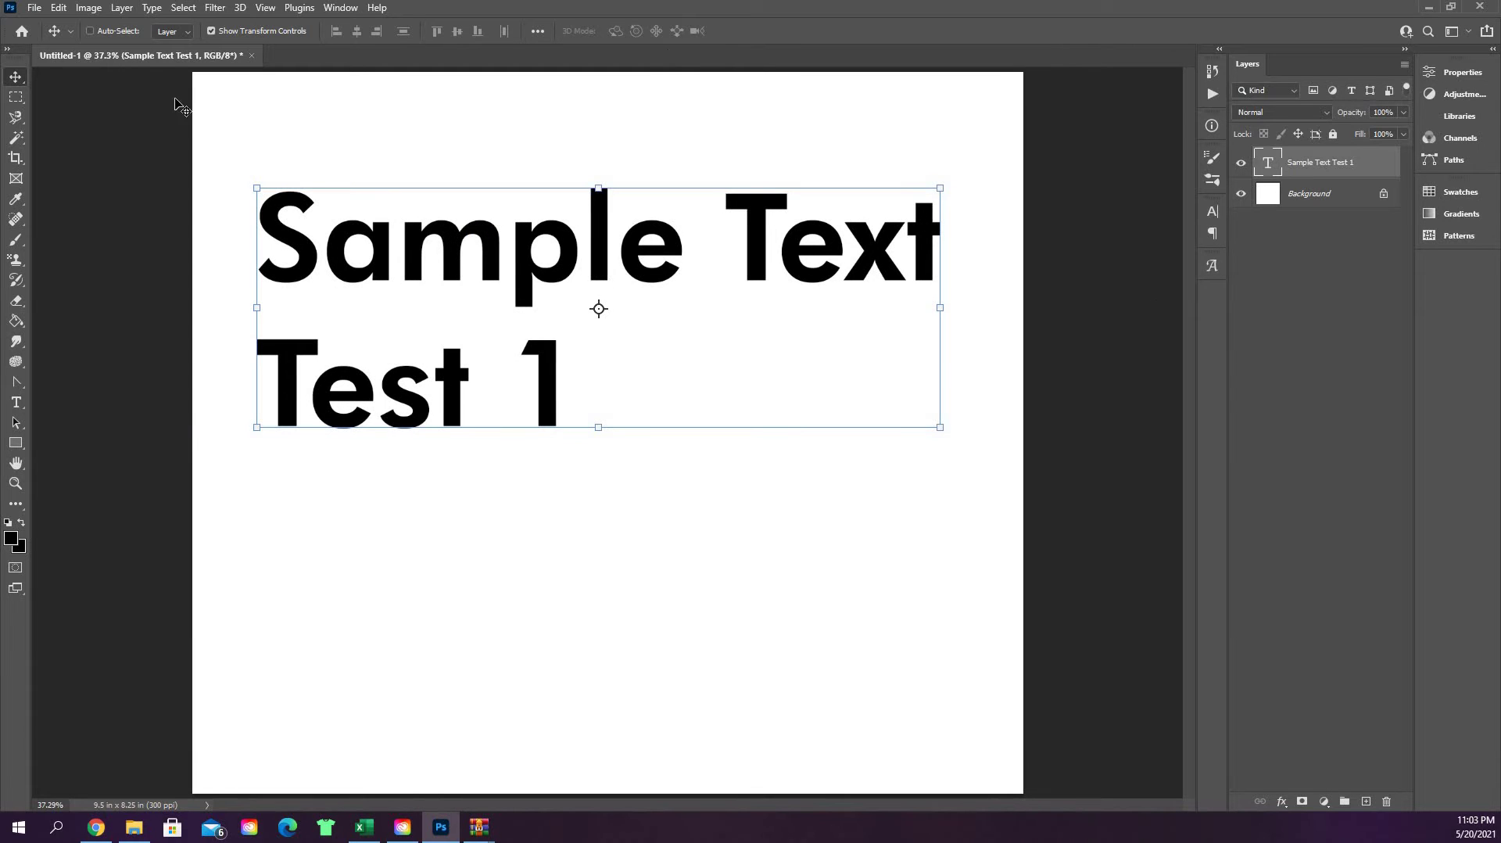
Delete the Test 1 line and its line break, and commit the text with the Move tool
{"action": "double_click", "coordinate": [1273, 169]}
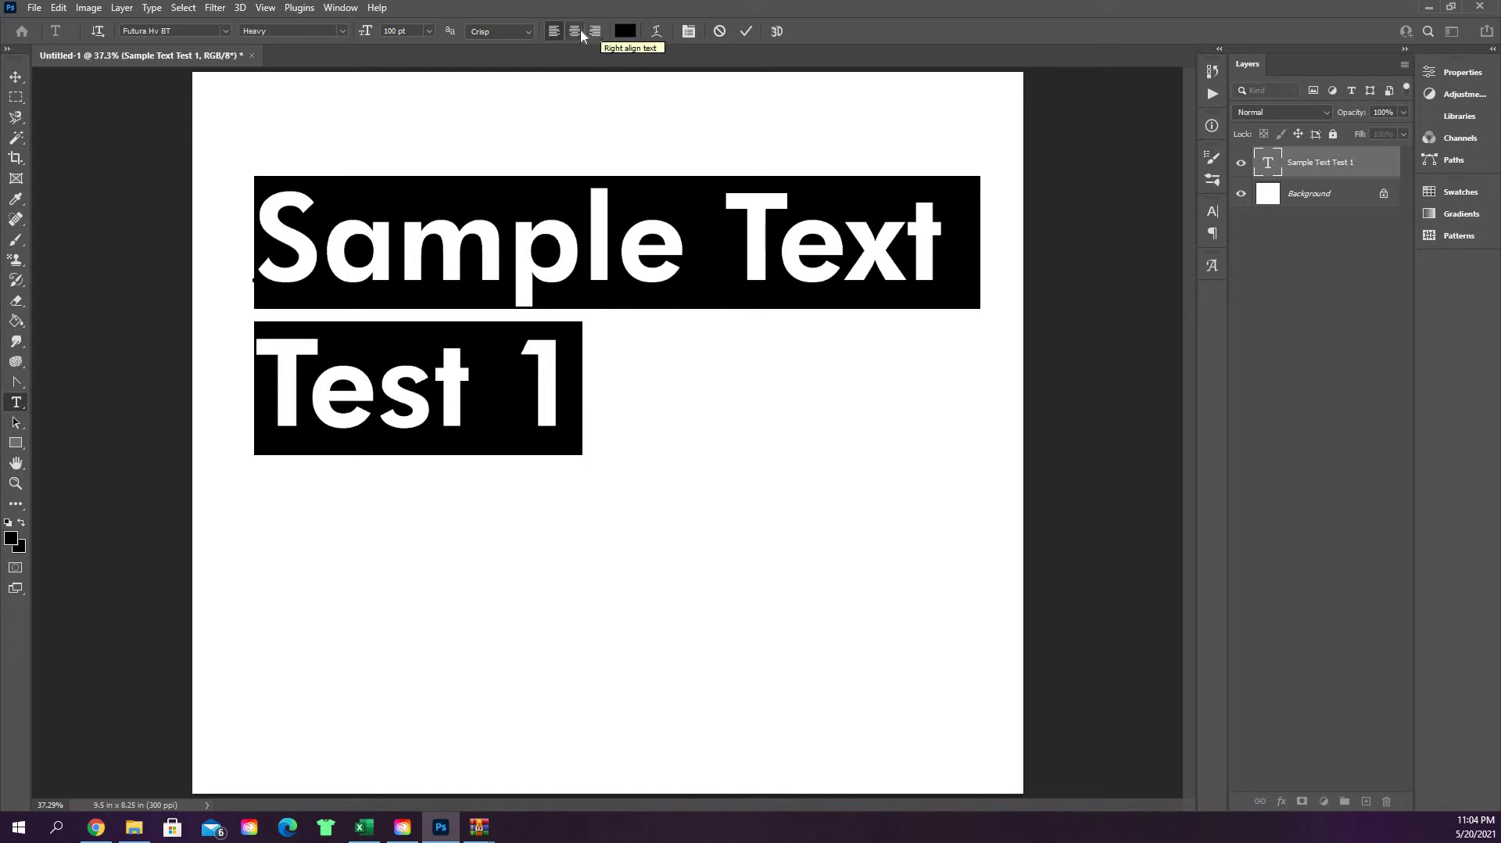
{"action": "left_click_drag", "start_coordinate": [556, 400], "coordinate": [283, 377]}
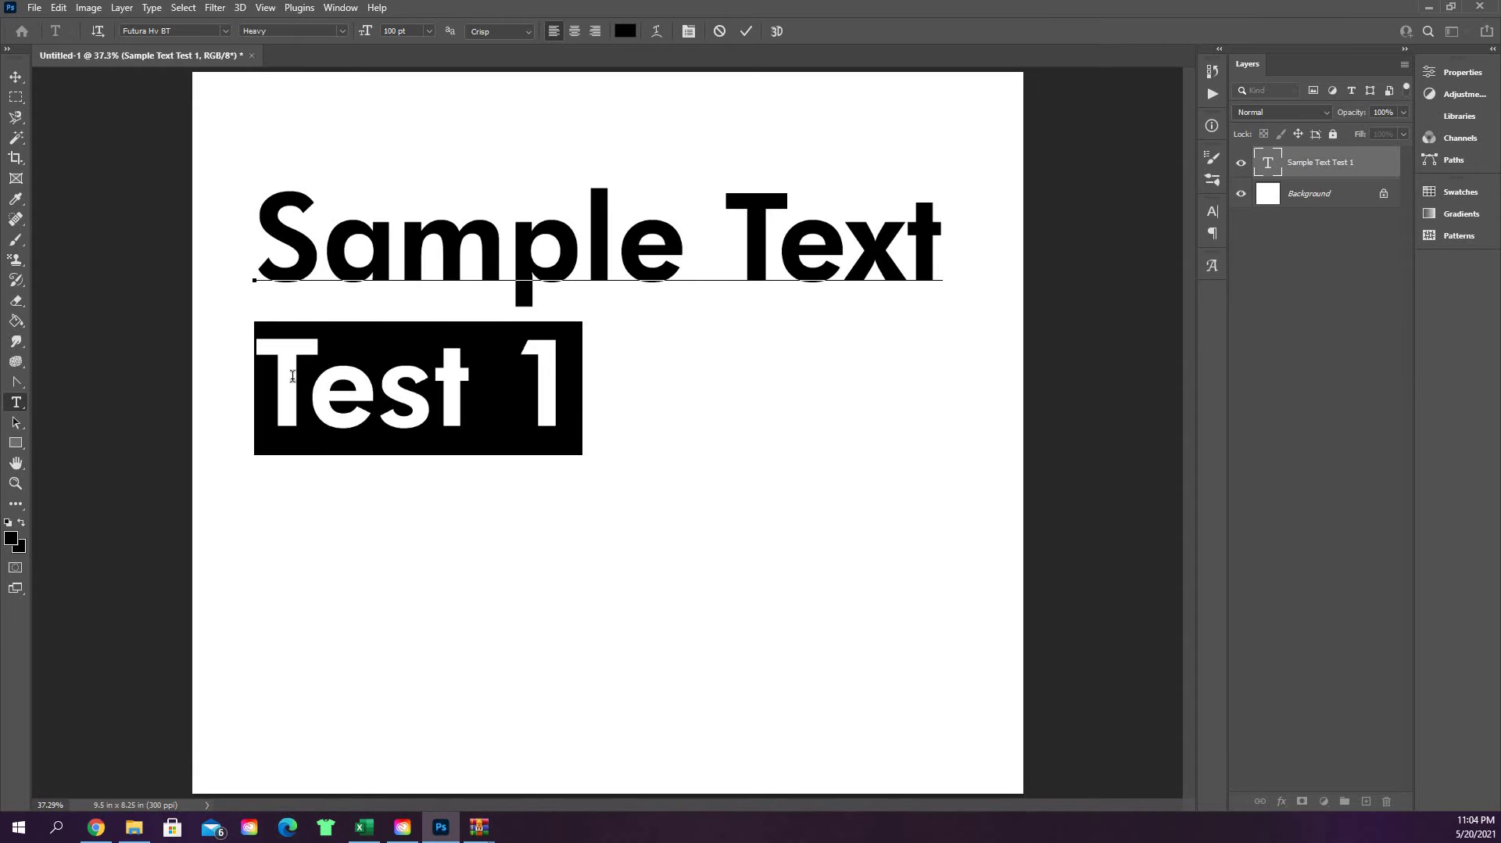
{"action": "key", "text": "BackSpace"}
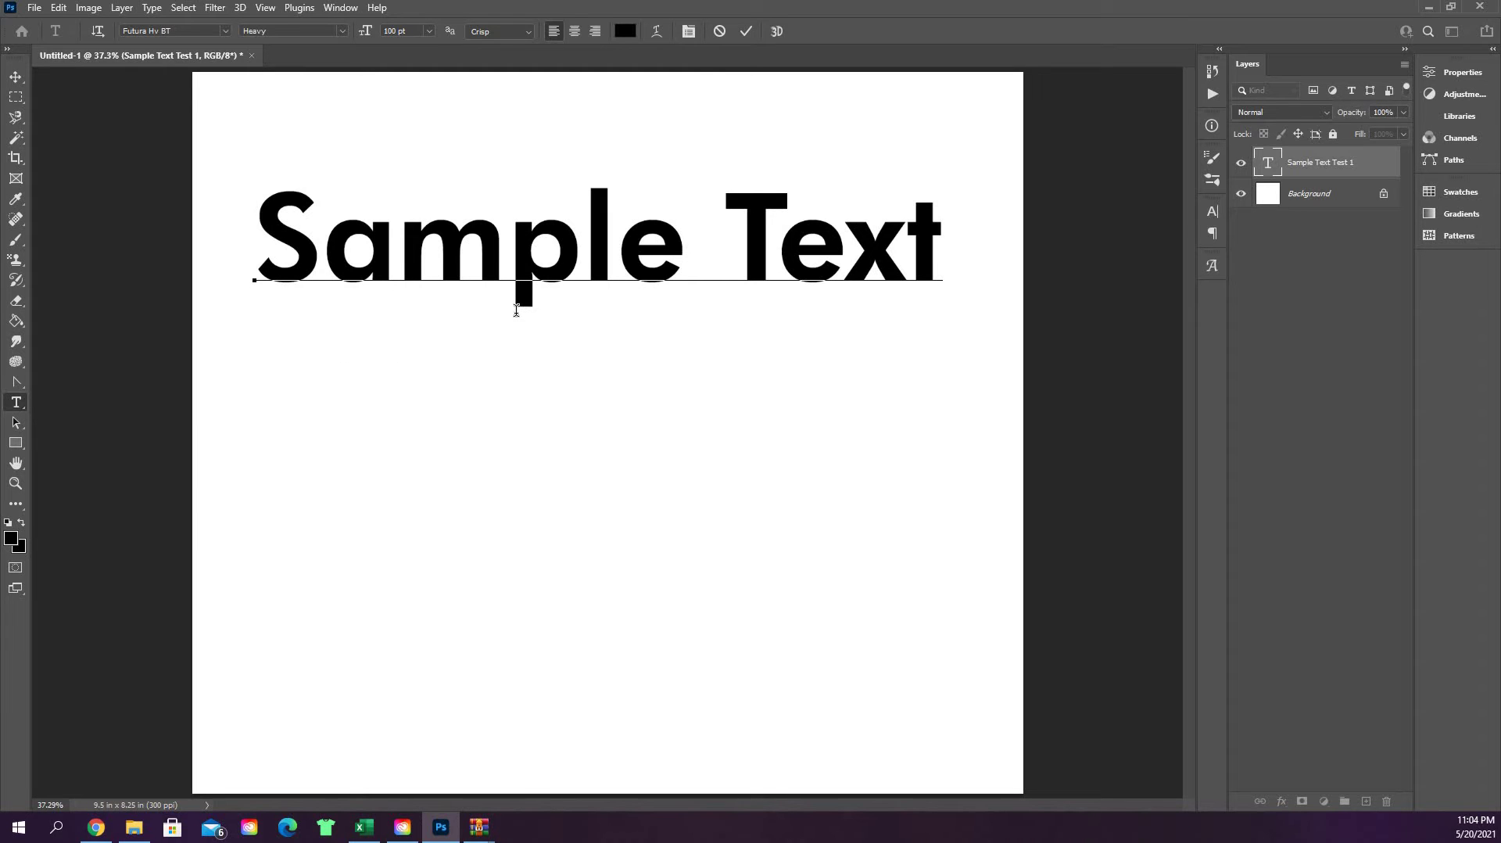
{"action": "key", "text": "BackSpace"}
{"action": "left_click", "coordinate": [1329, 219]}
{"action": "key", "text": "v"}
Try an Arc warp on the Sample Text layer with bend 0, horizontal distortion -15% and vertical distortion -2%
{"action": "left_click", "coordinate": [1268, 167]}
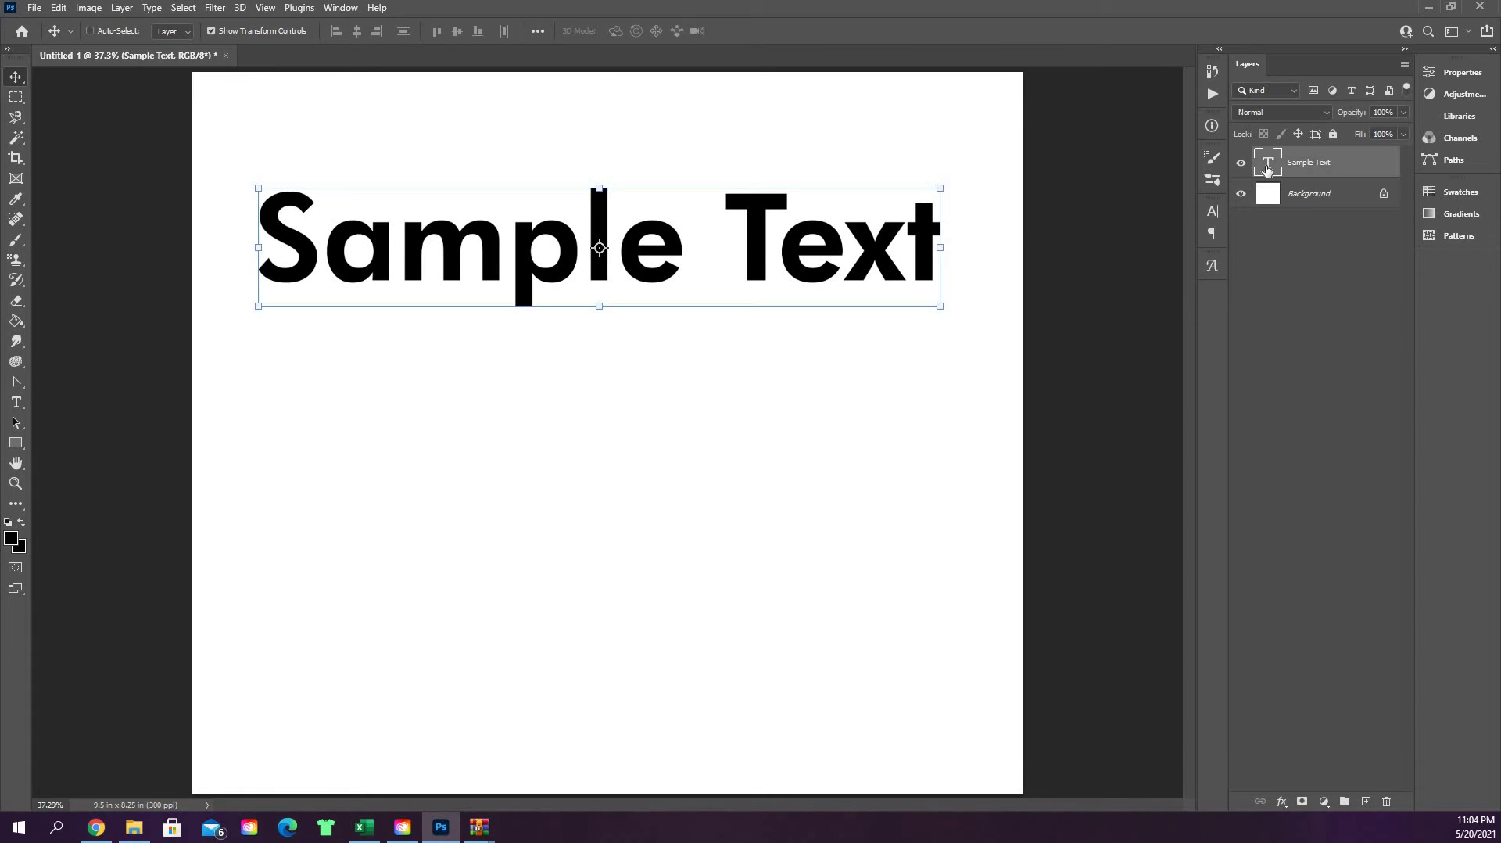
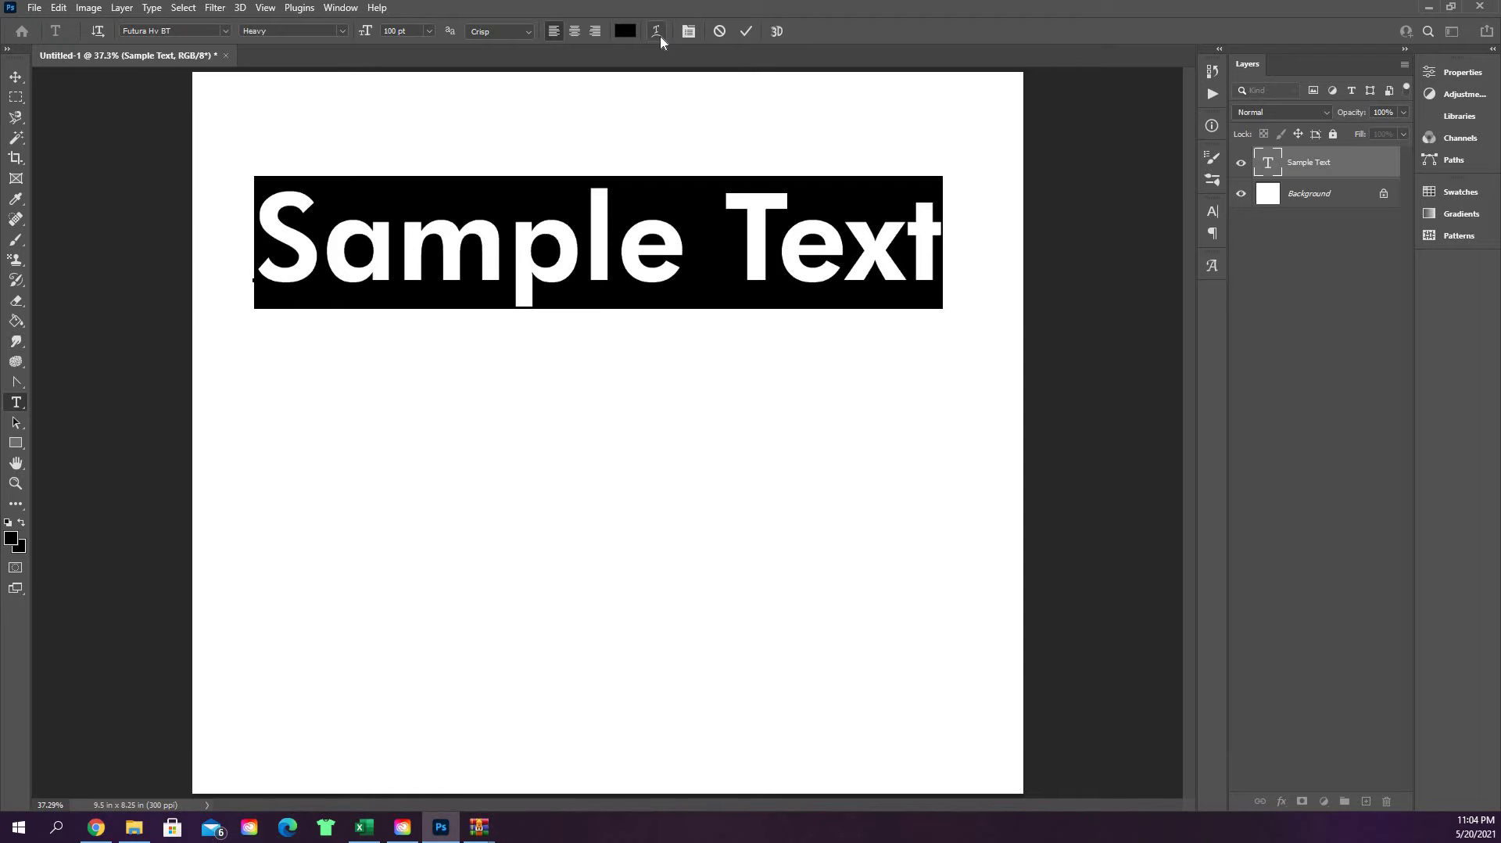
{"action": "left_click", "coordinate": [660, 34]}
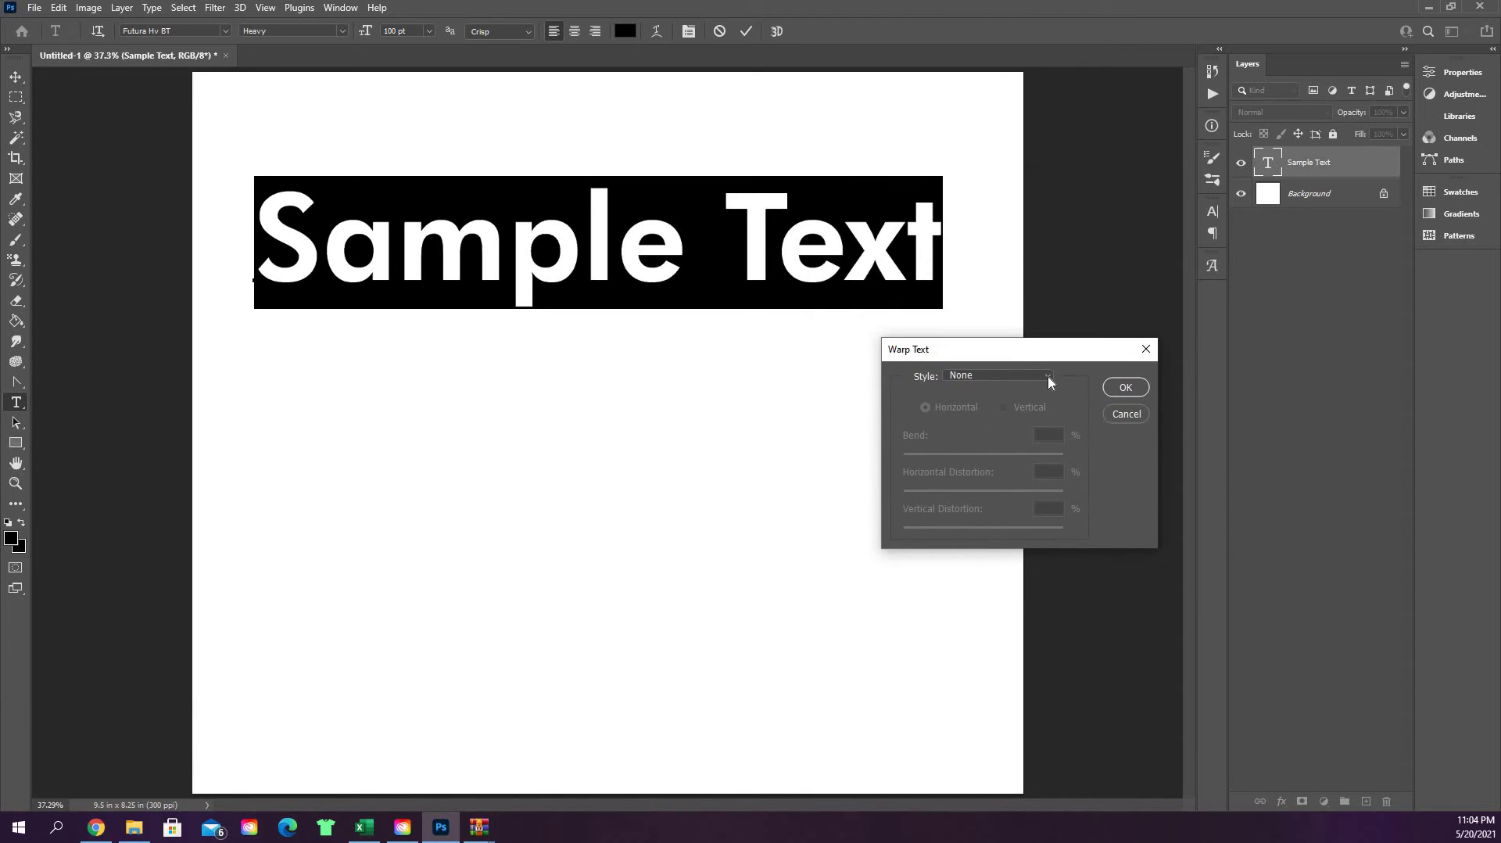
{"action": "left_click", "coordinate": [1049, 377]}
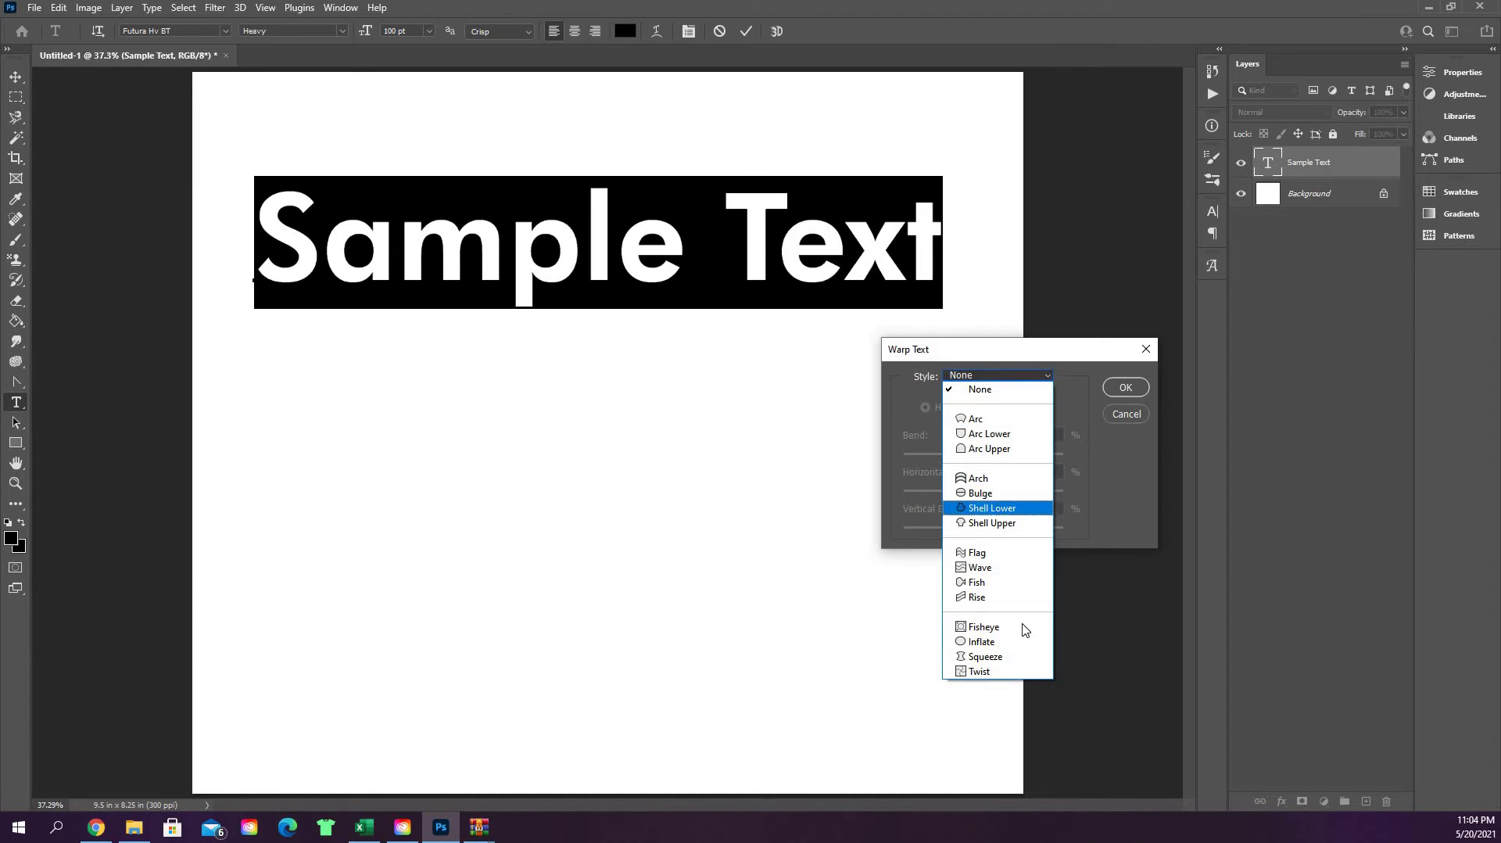
{"action": "left_click", "coordinate": [999, 425]}
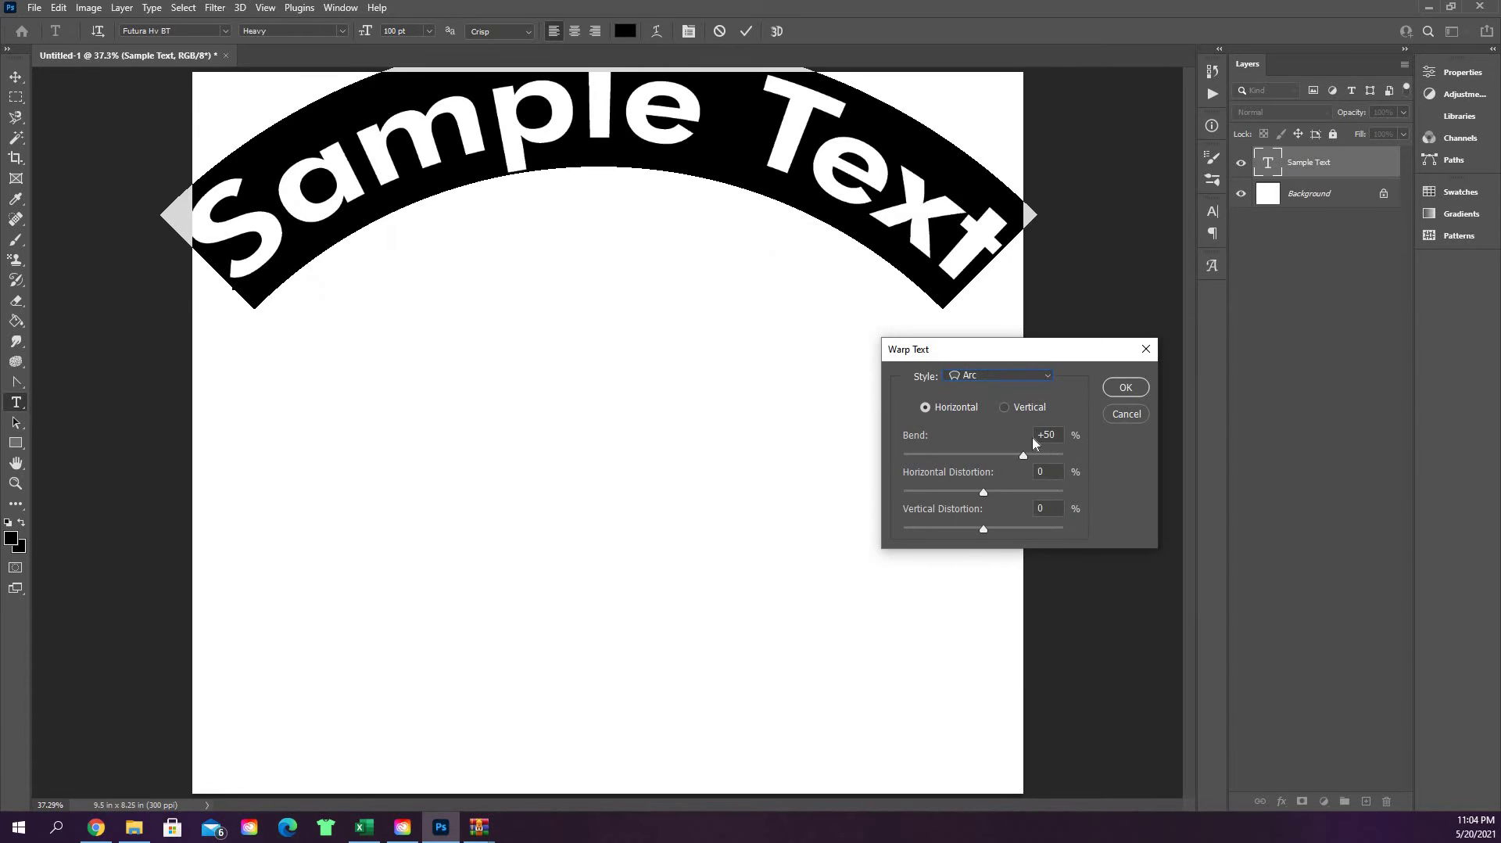
{"action": "left_click_drag", "start_coordinate": [1018, 457], "coordinate": [982, 528]}
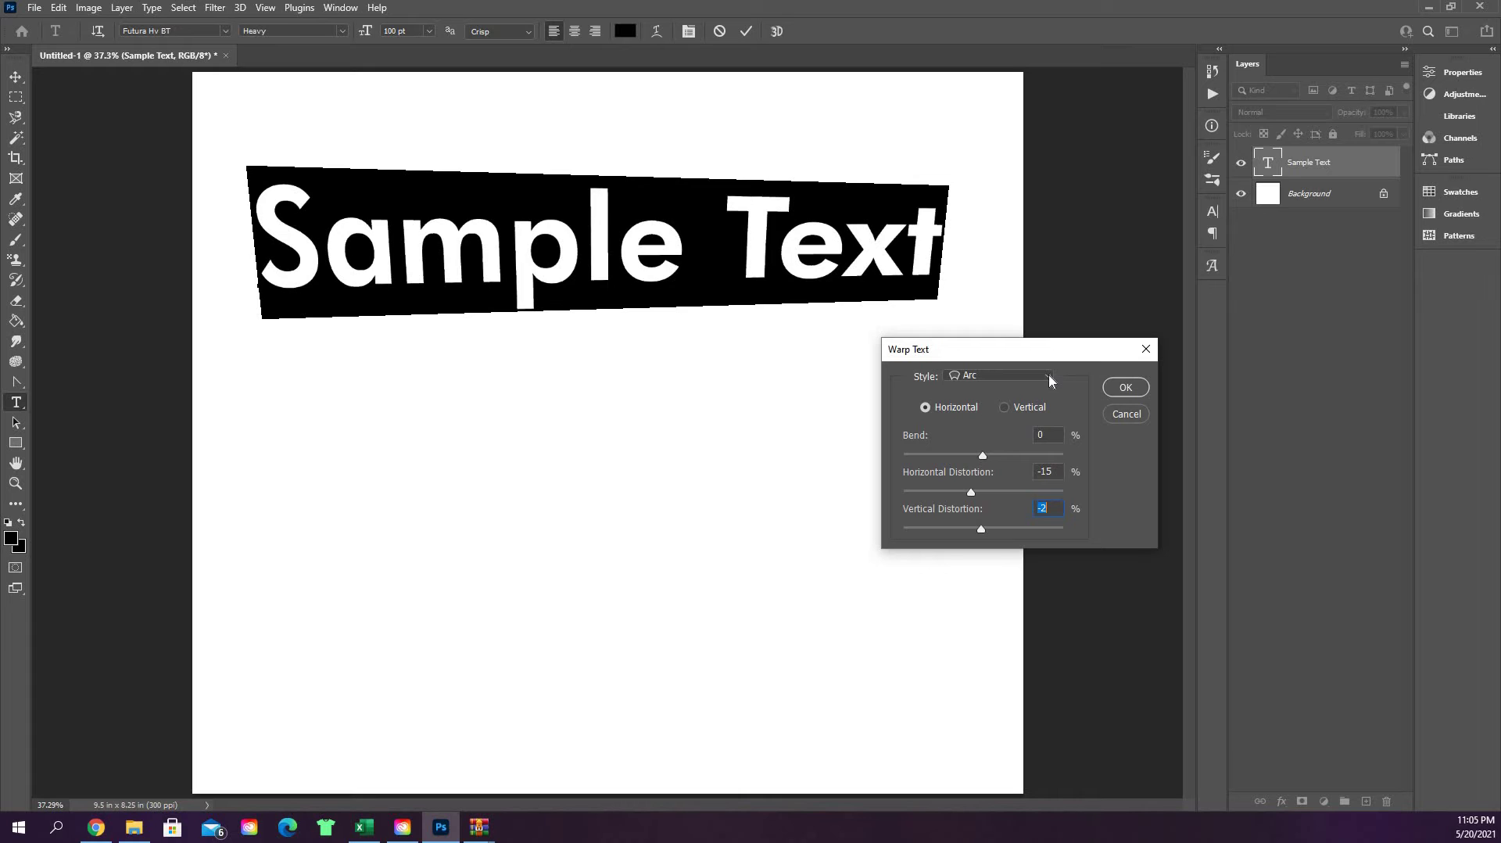
Try the Arc Lower warp style with a +27% bend, and cancel the text warp
{"action": "left_click", "coordinate": [1049, 373]}
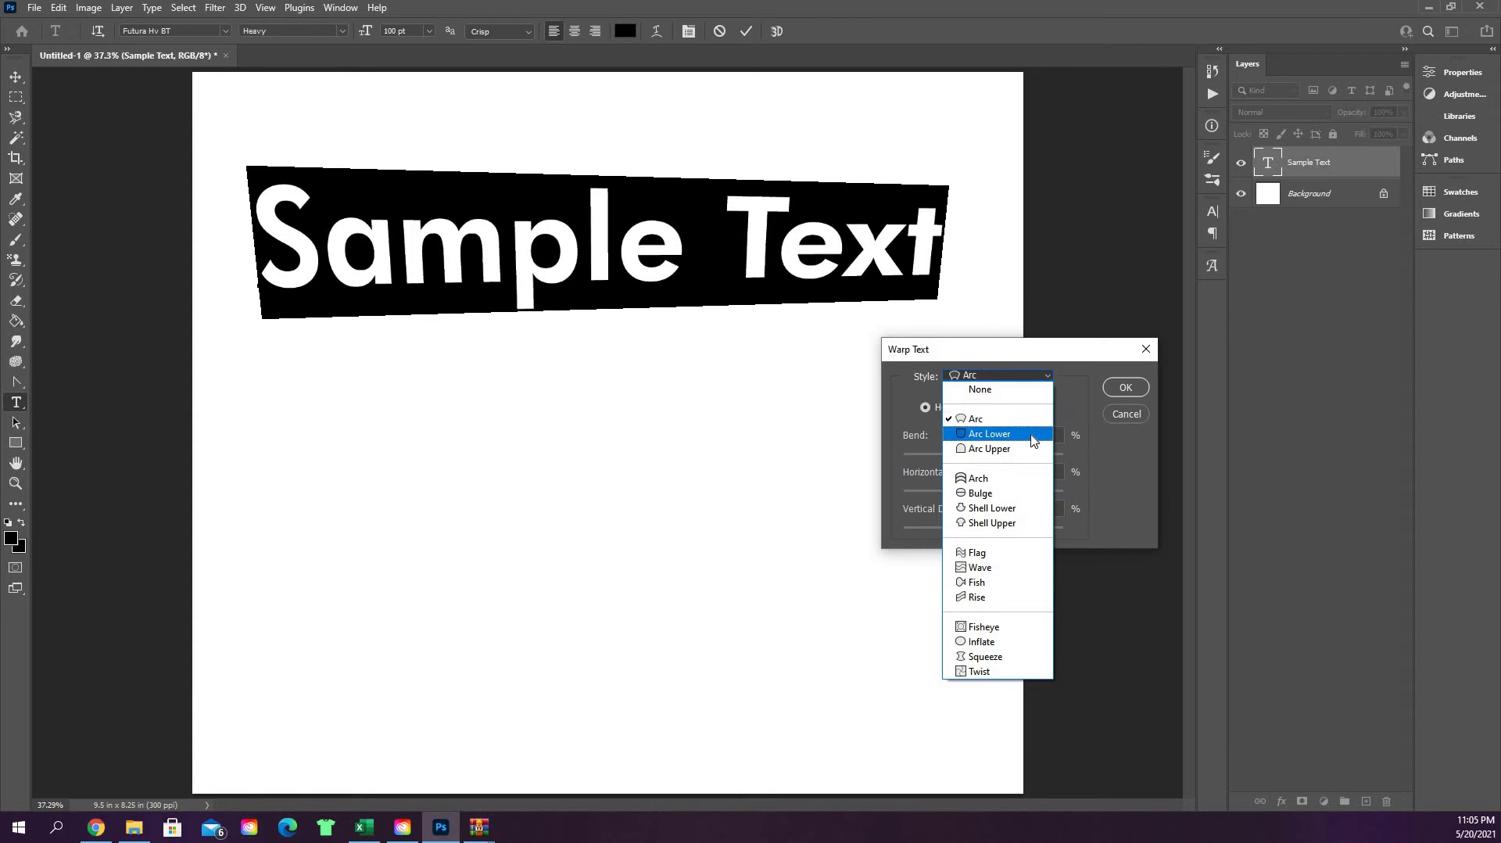
{"action": "left_click", "coordinate": [1034, 434]}
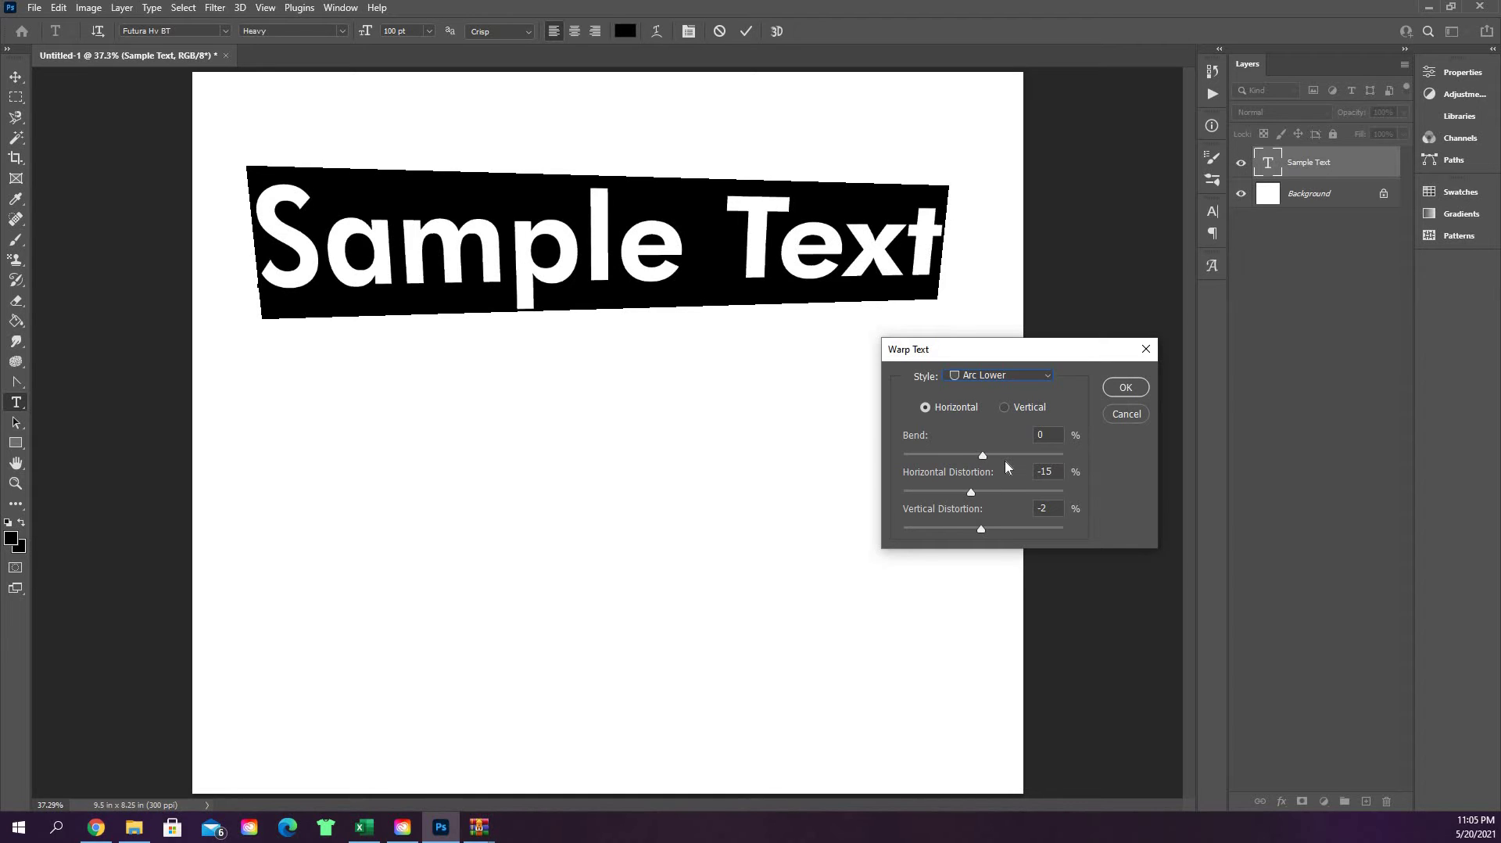
{"action": "left_click", "coordinate": [1004, 458]}
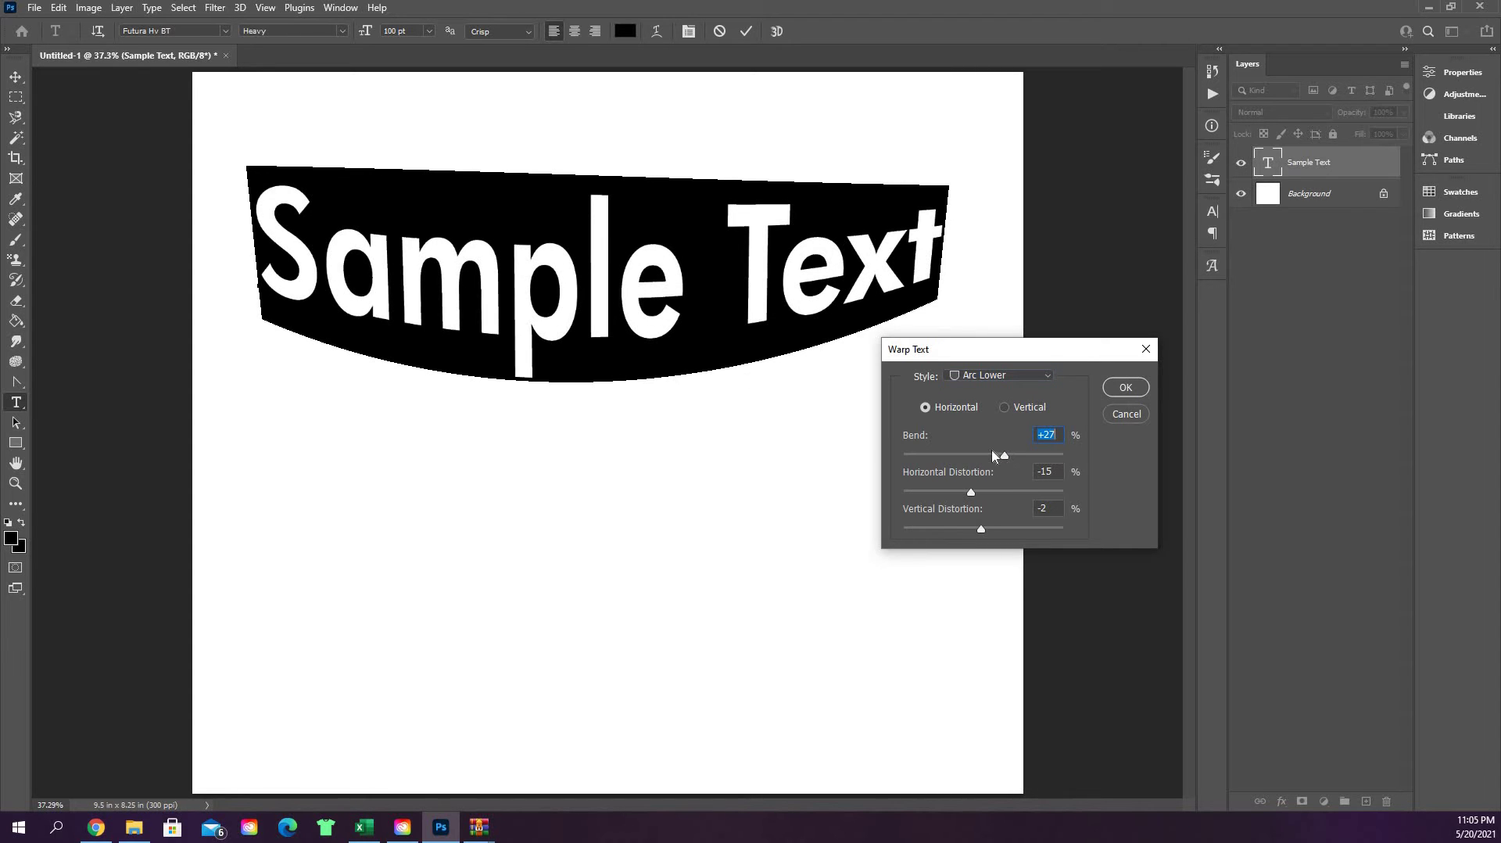
{"action": "left_click", "coordinate": [1053, 374]}
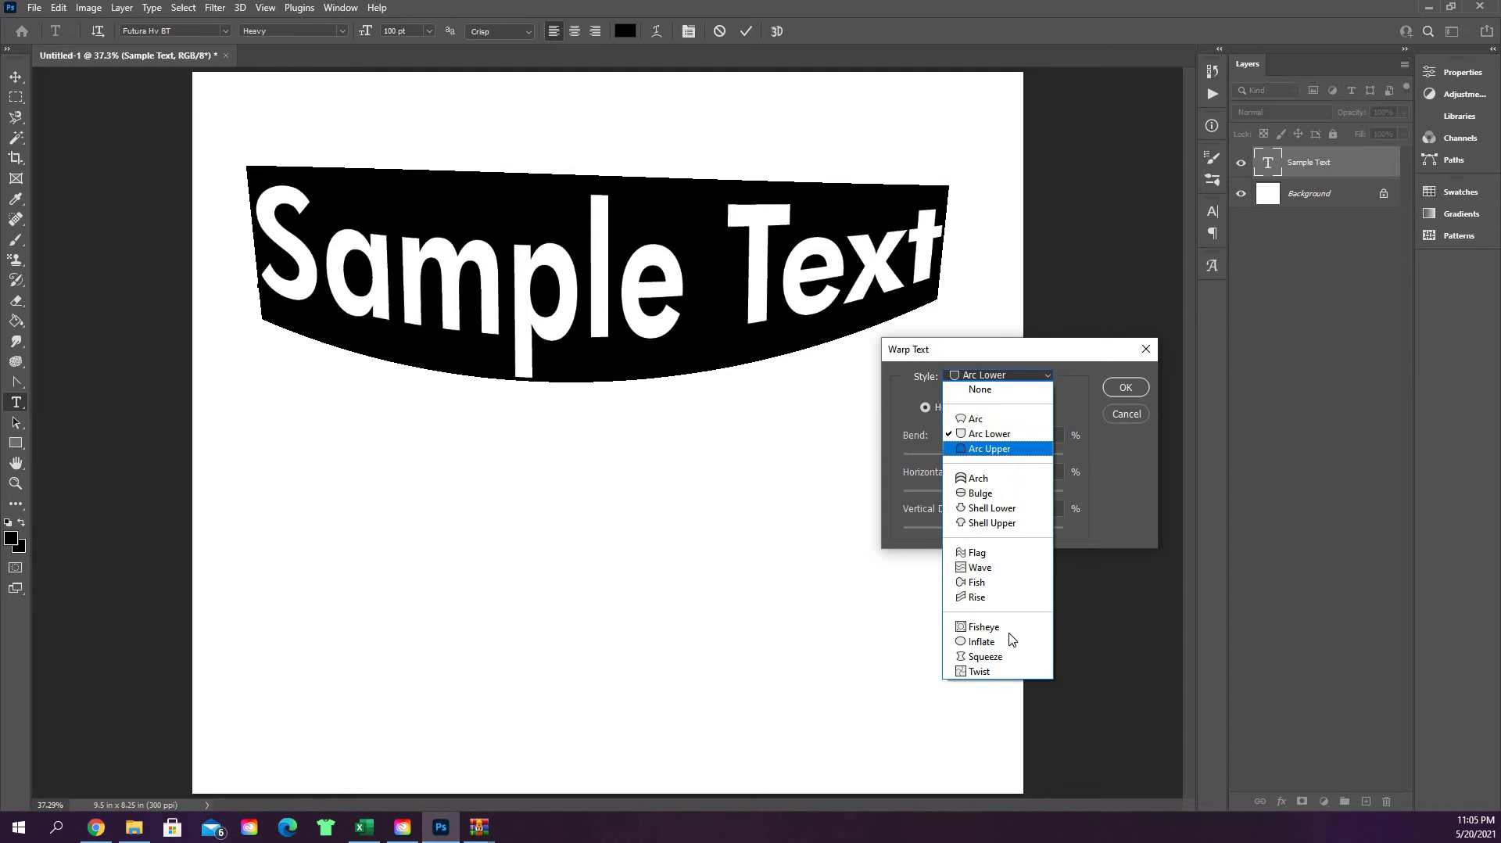
{"action": "left_click", "coordinate": [1124, 416]}
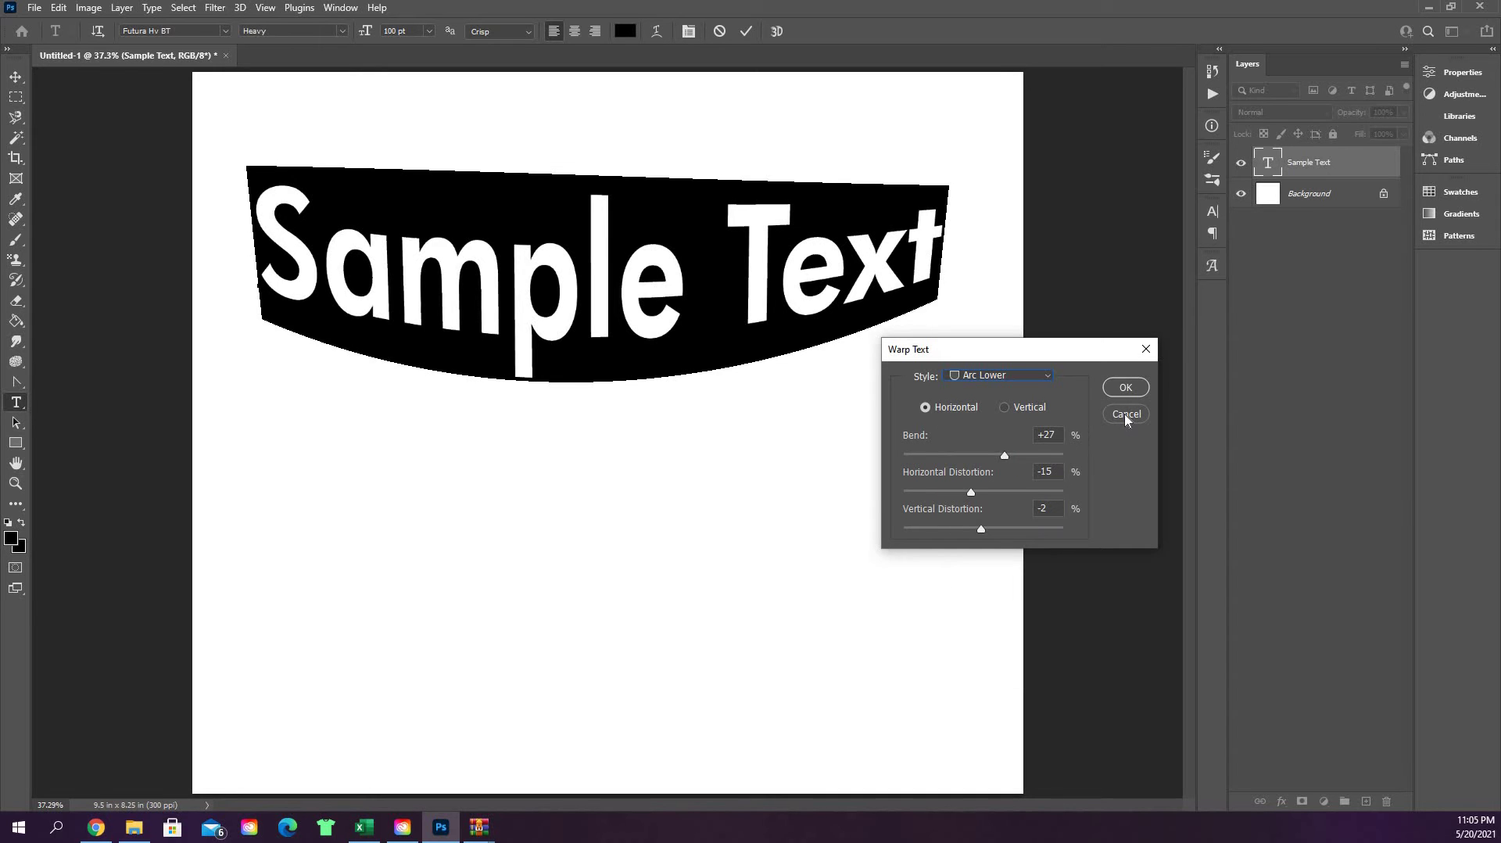
{"action": "left_click", "coordinate": [1125, 414]}
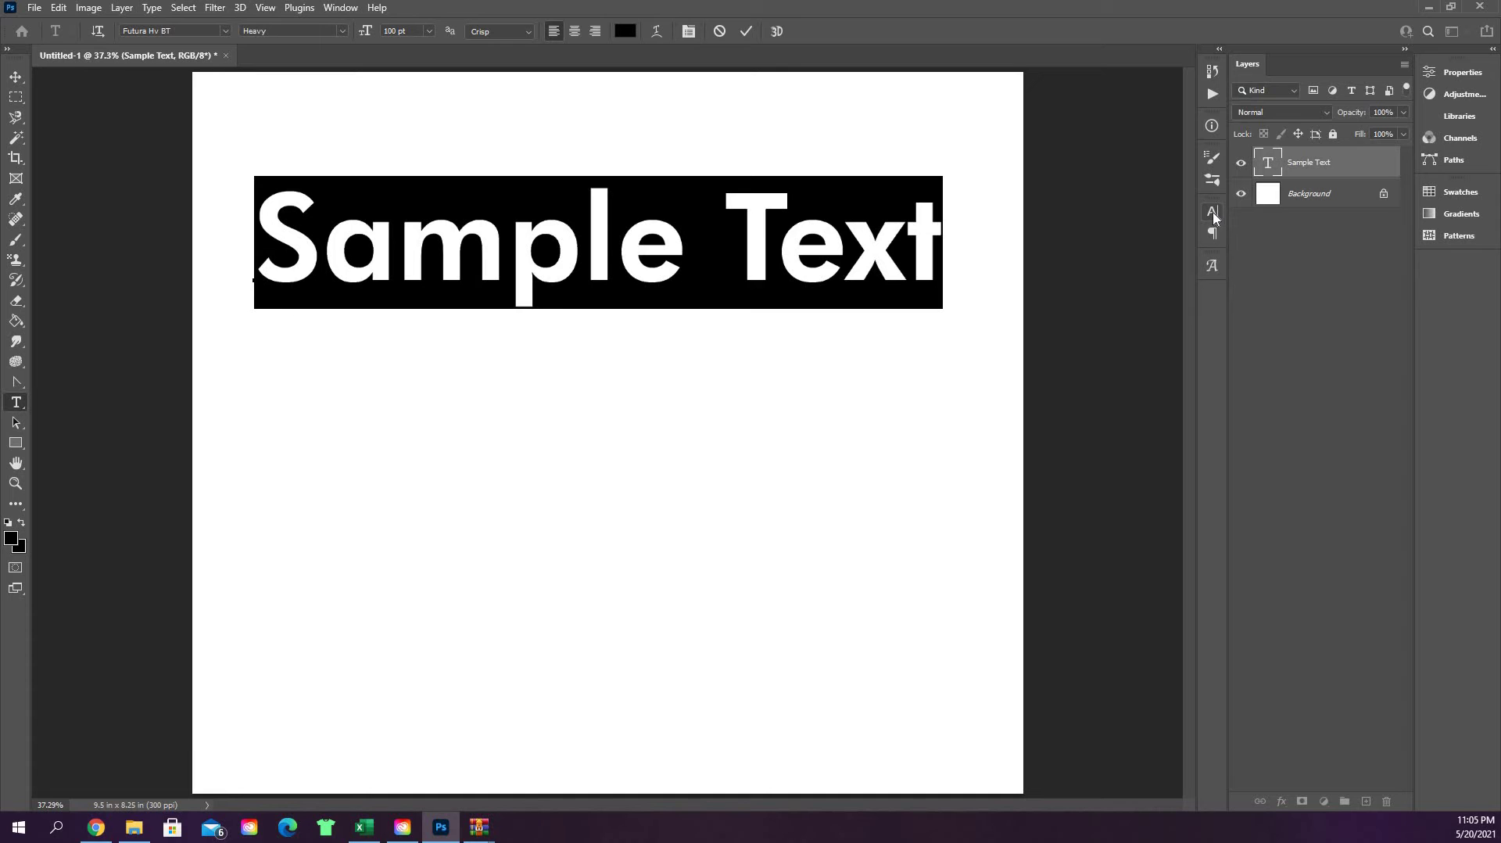
Show the Character settings and change the Sample Text font to Amatic
{"action": "left_click", "coordinate": [345, 13]}
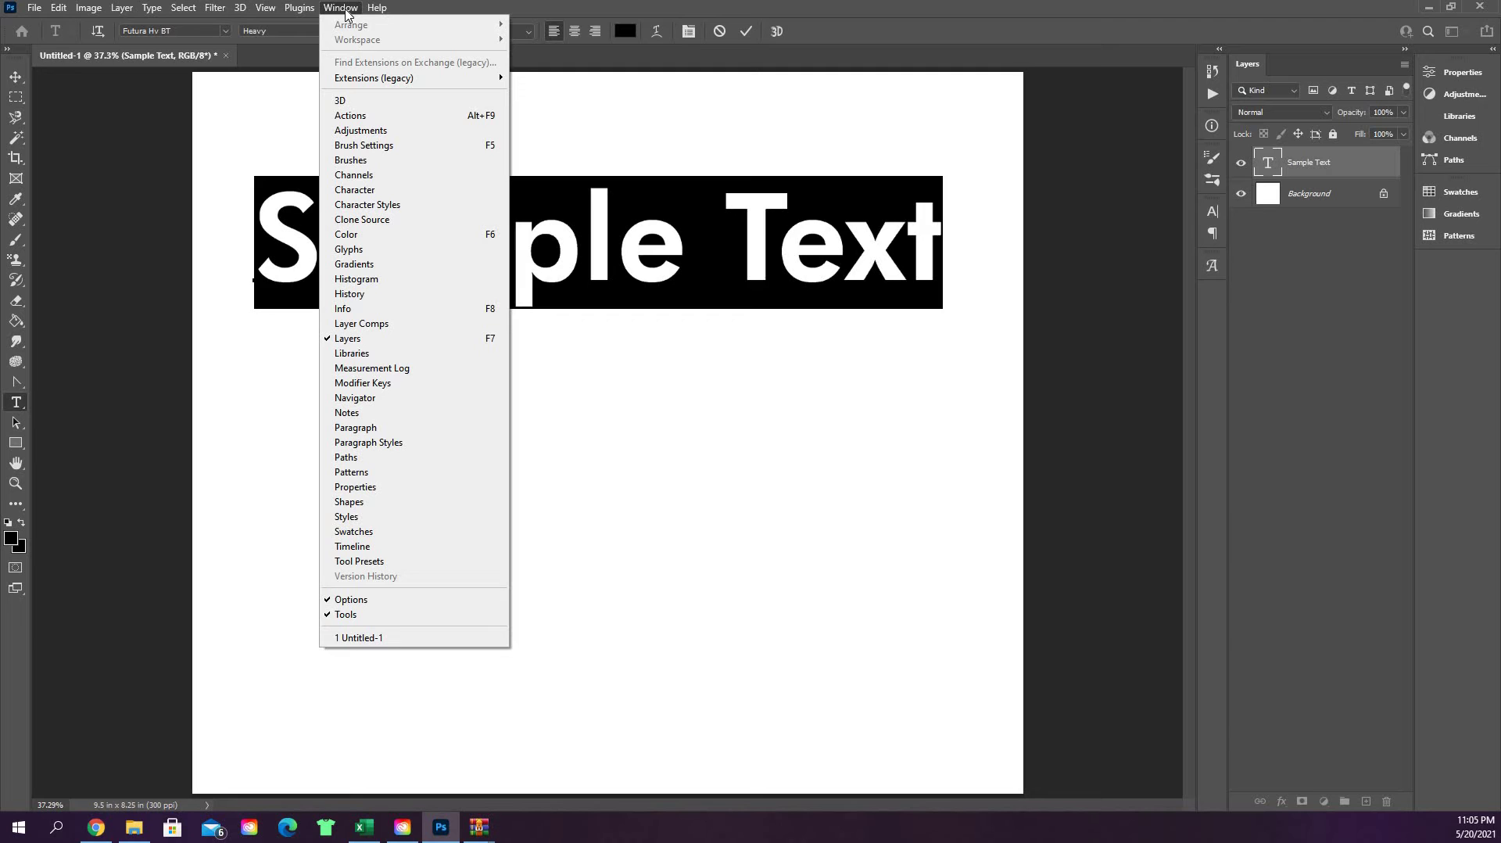
{"action": "left_click", "coordinate": [381, 191]}
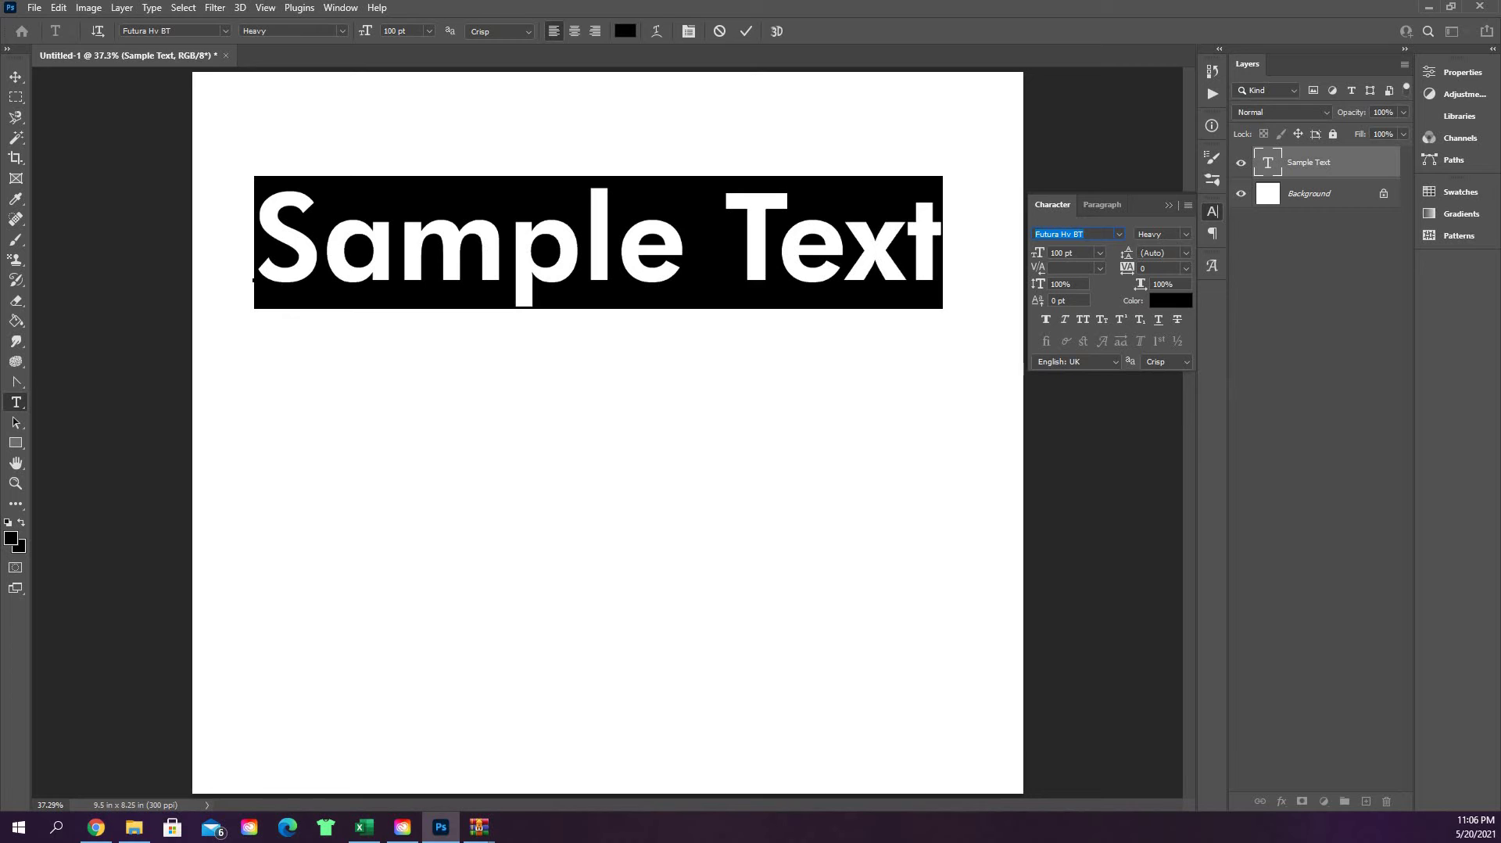
{"action": "left_click", "coordinate": [1122, 239]}
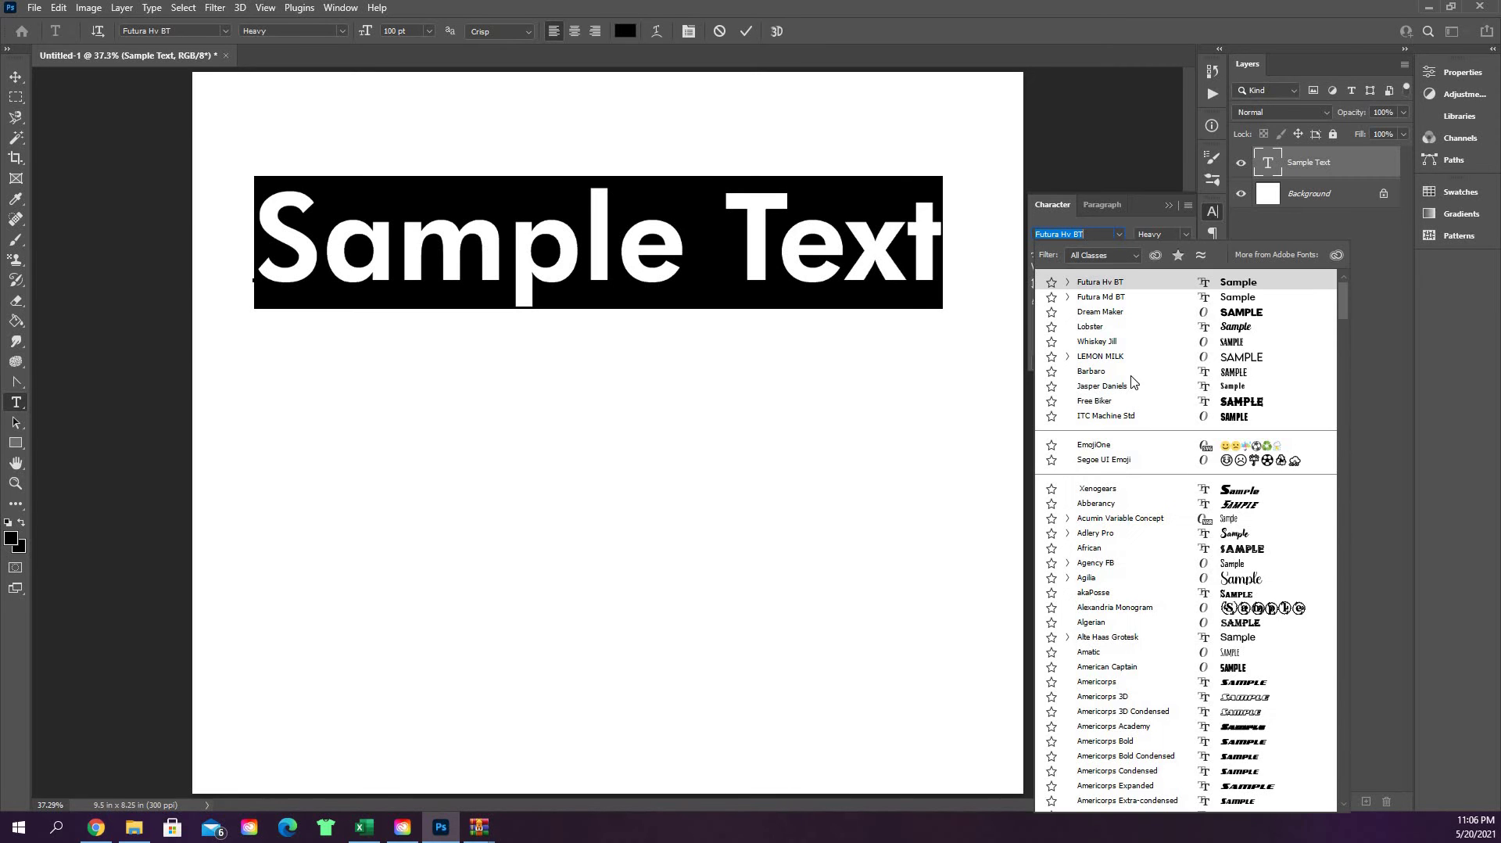
{"action": "key", "text": "Down"}
{"action": "key", "text": "Down"}
{"action": "key", "text": "Down"}
{"action": "key", "text": "Down"}
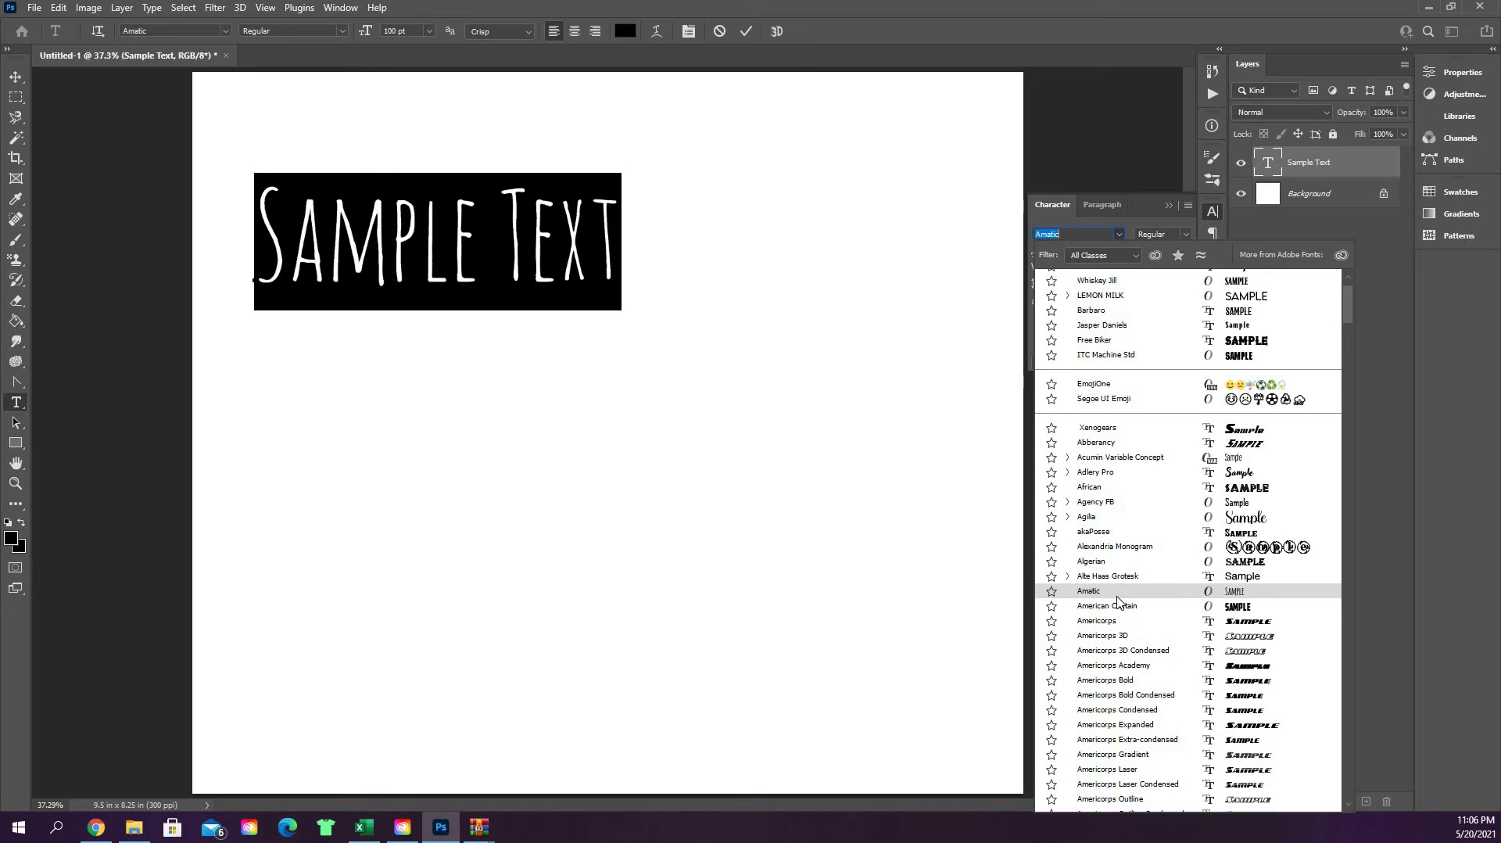
{"action": "left_click", "coordinate": [1117, 596]}
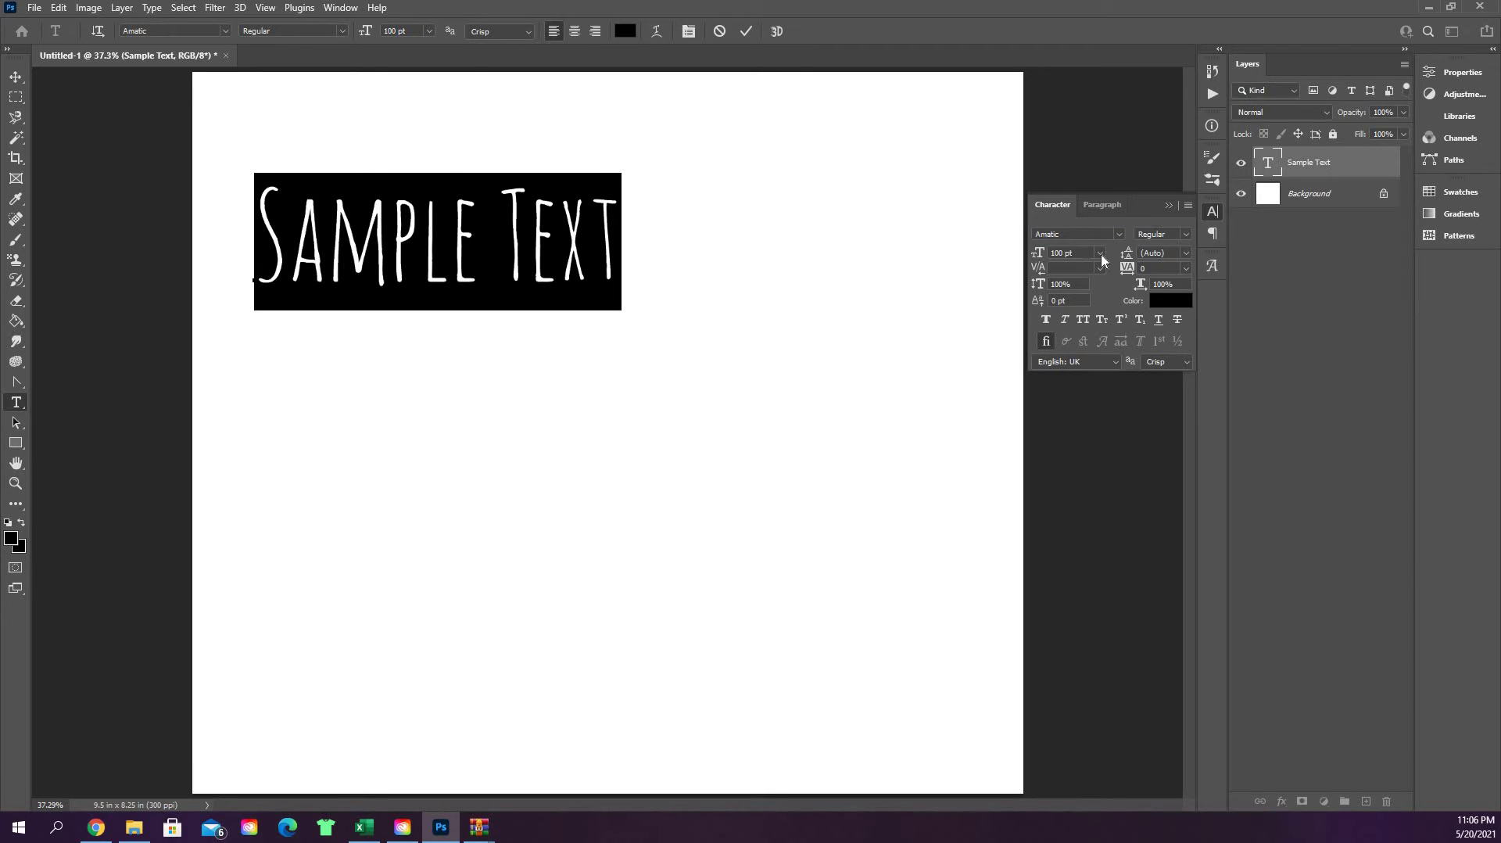
Examine the font style and leading options for the Sample Text line, and leave text editing with the Move tool
{"action": "left_click", "coordinate": [1188, 235]}
{"action": "left_click", "coordinate": [1186, 247]}
{"action": "left_click", "coordinate": [1187, 254]}
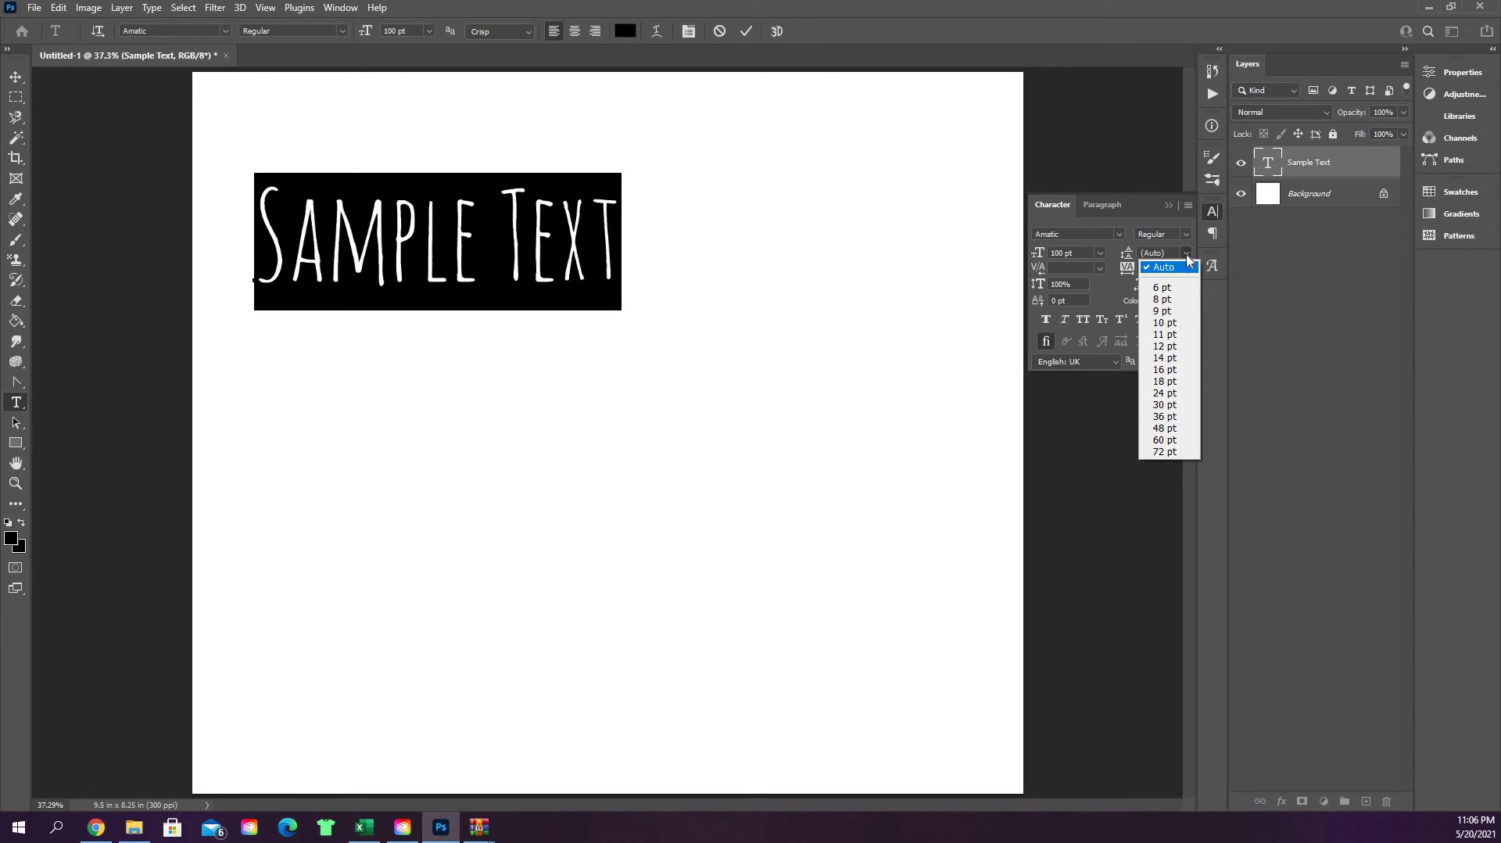
{"action": "left_click", "coordinate": [1240, 171]}
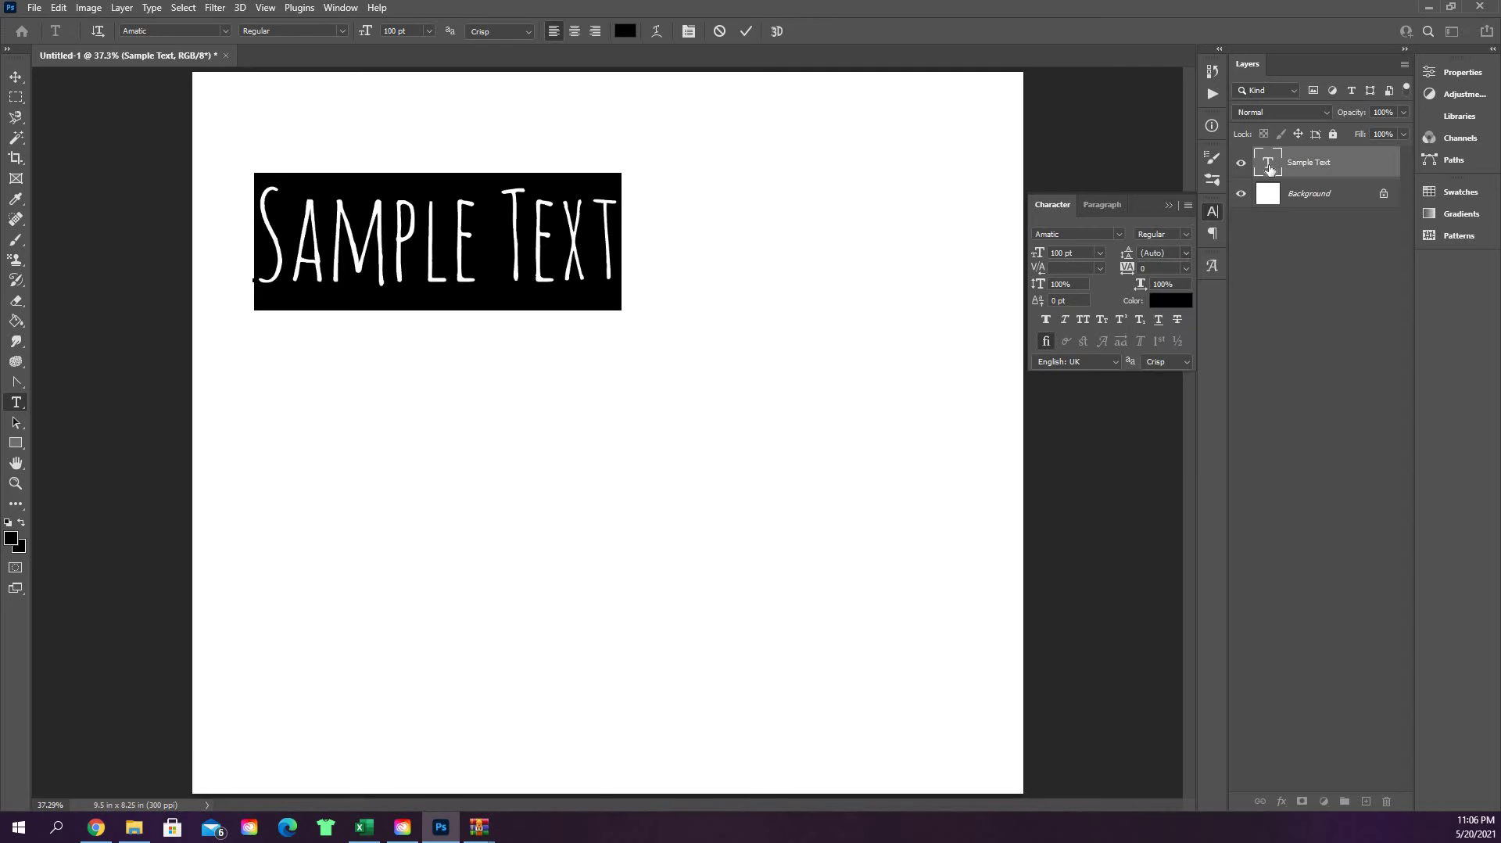
{"action": "left_click", "coordinate": [721, 227]}
{"action": "key", "text": "v"}
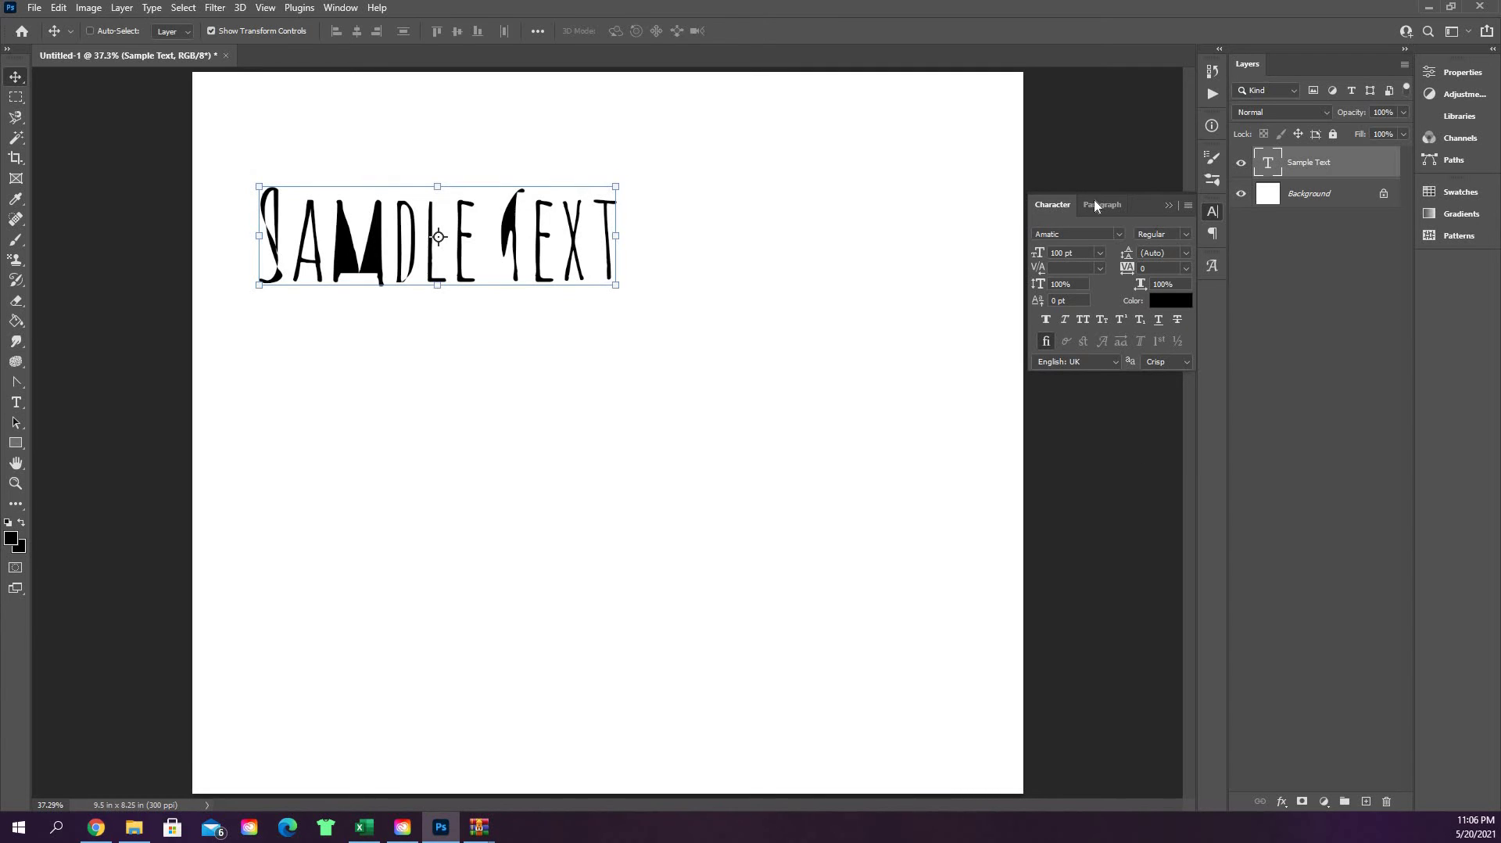
Add a second line reading "Sample Again" below Sample Text in the same text layer
{"action": "double_click", "coordinate": [1267, 165]}
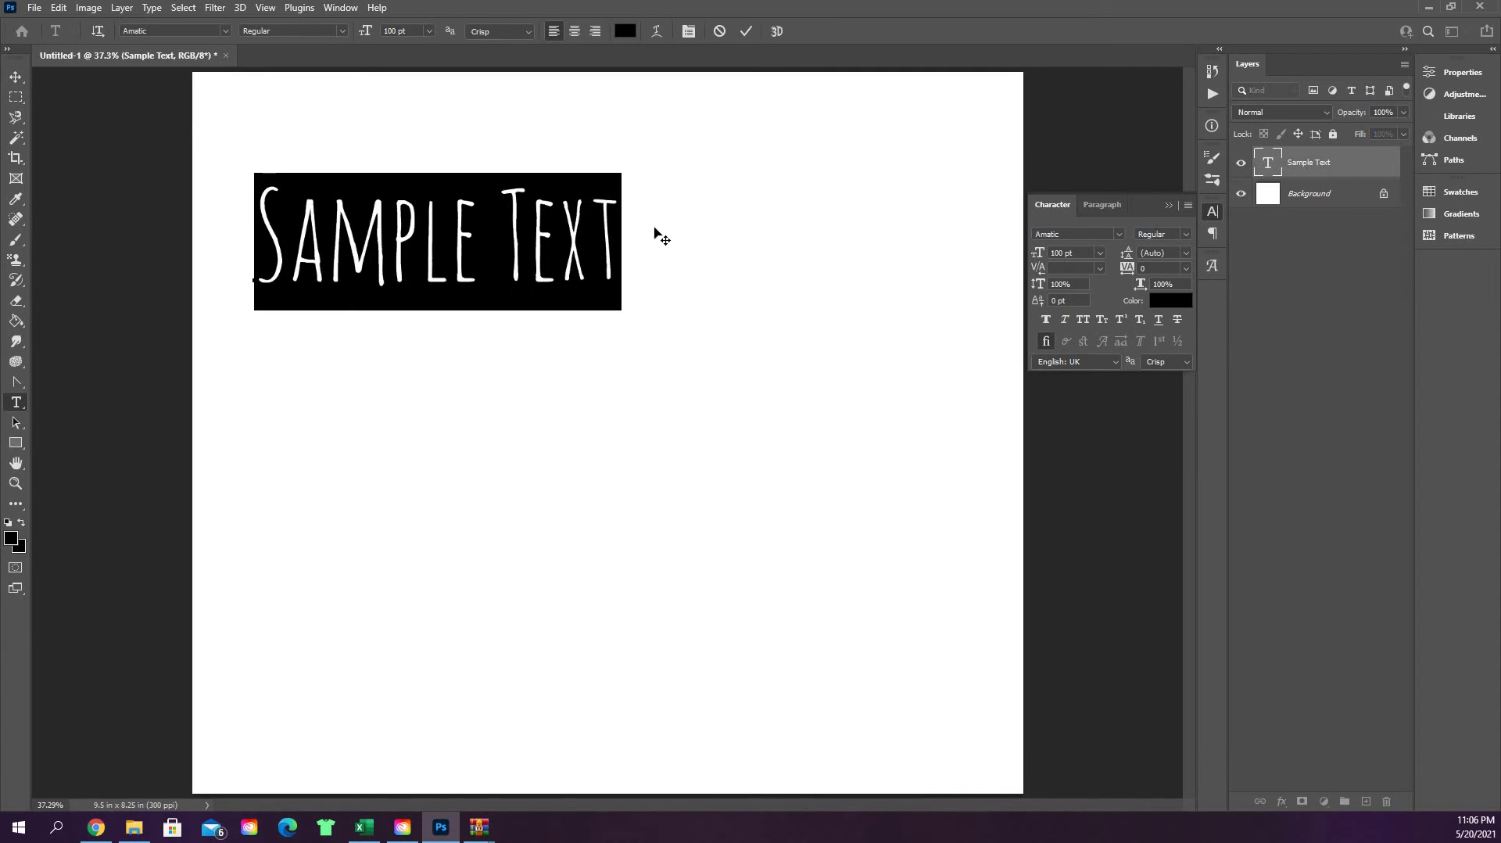
{"action": "left_click", "coordinate": [615, 229]}
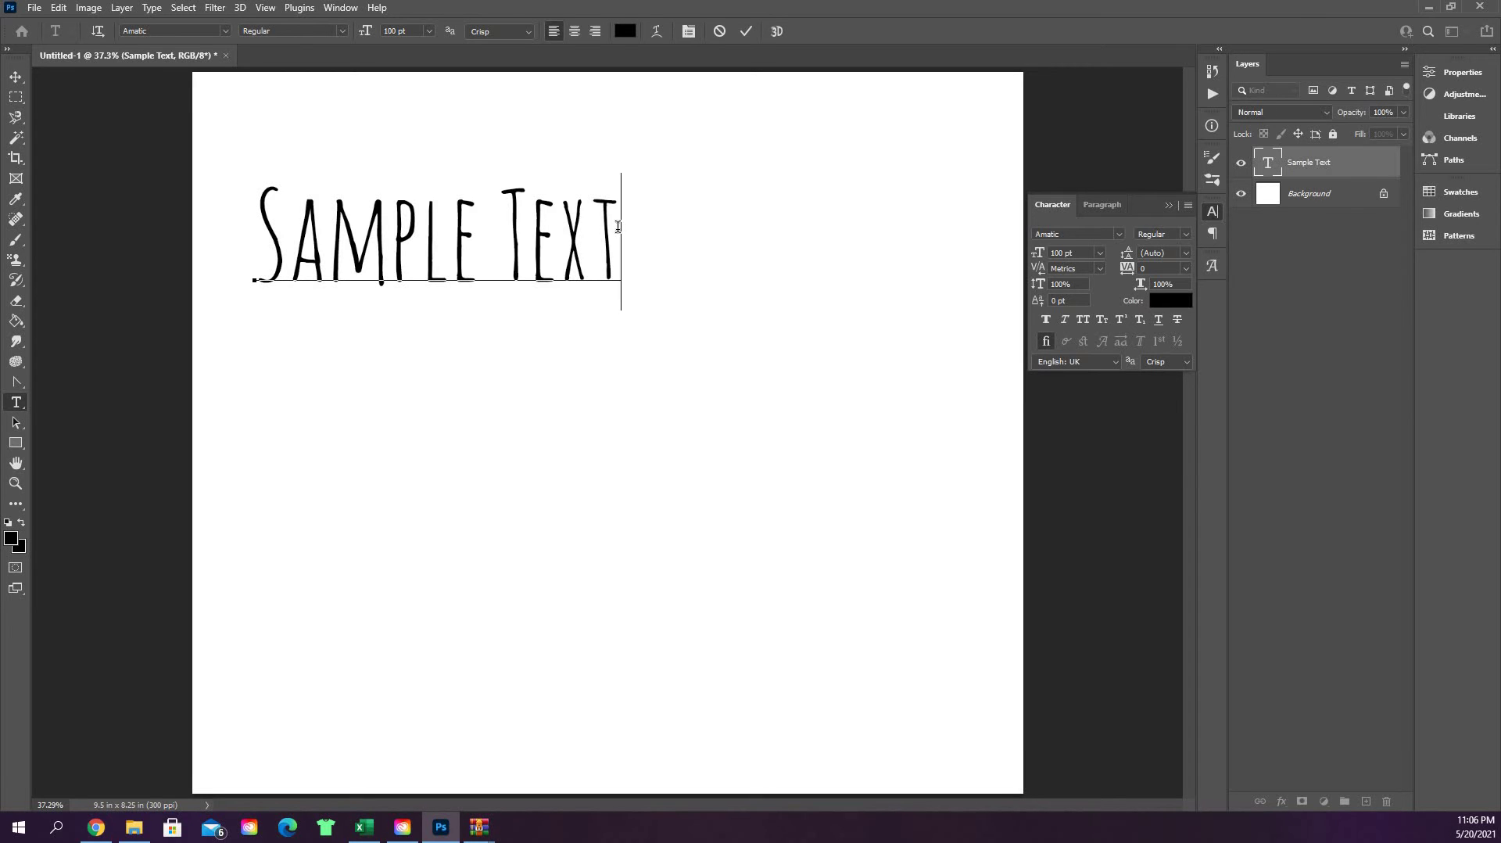
{"action": "key", "text": "Return"}
{"action": "type", "text": "Sam"}
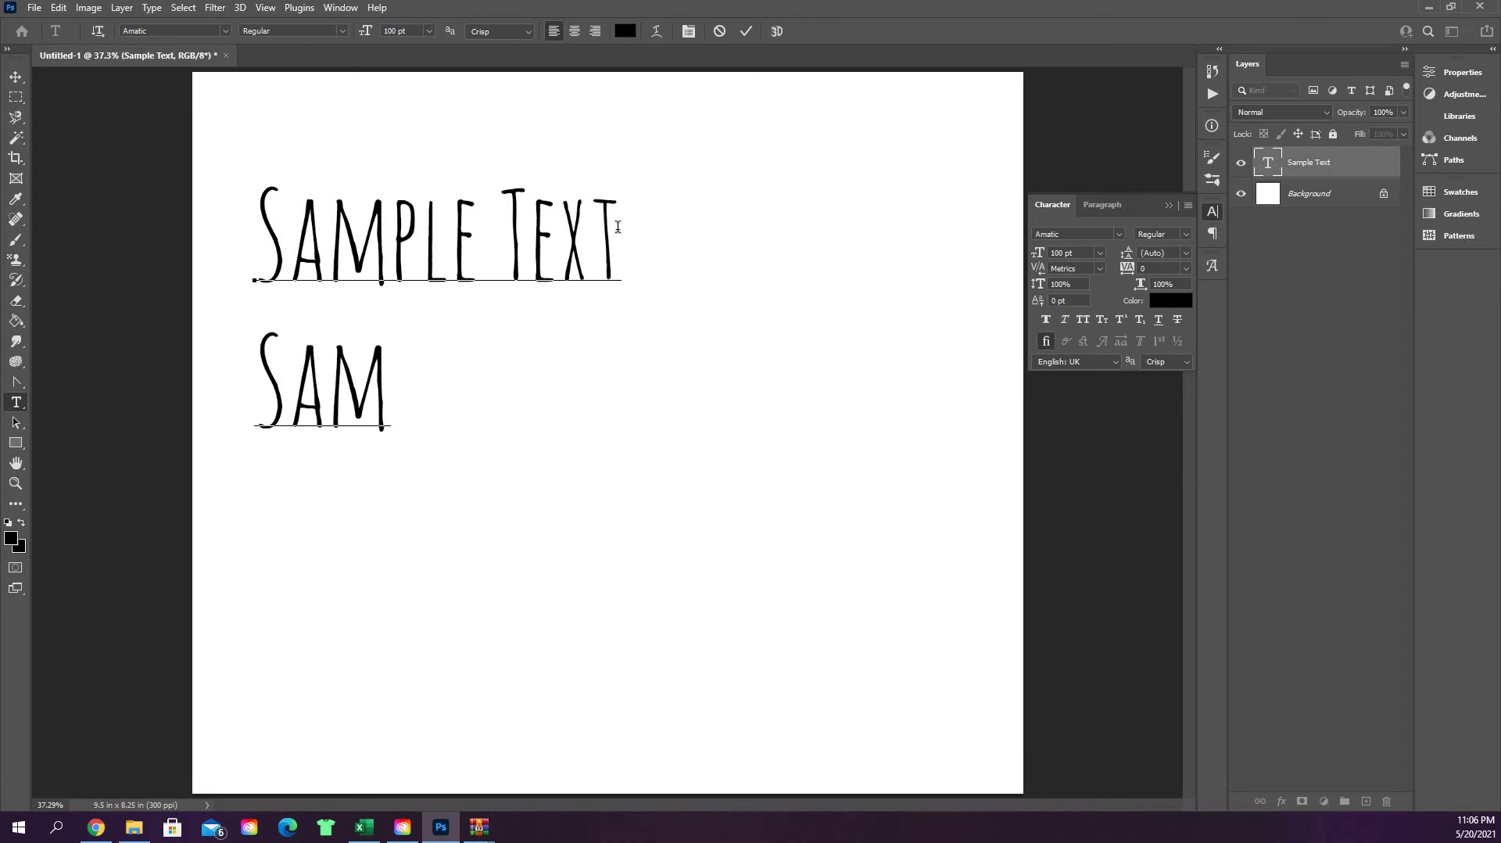
{"action": "type", "text": "ple "}
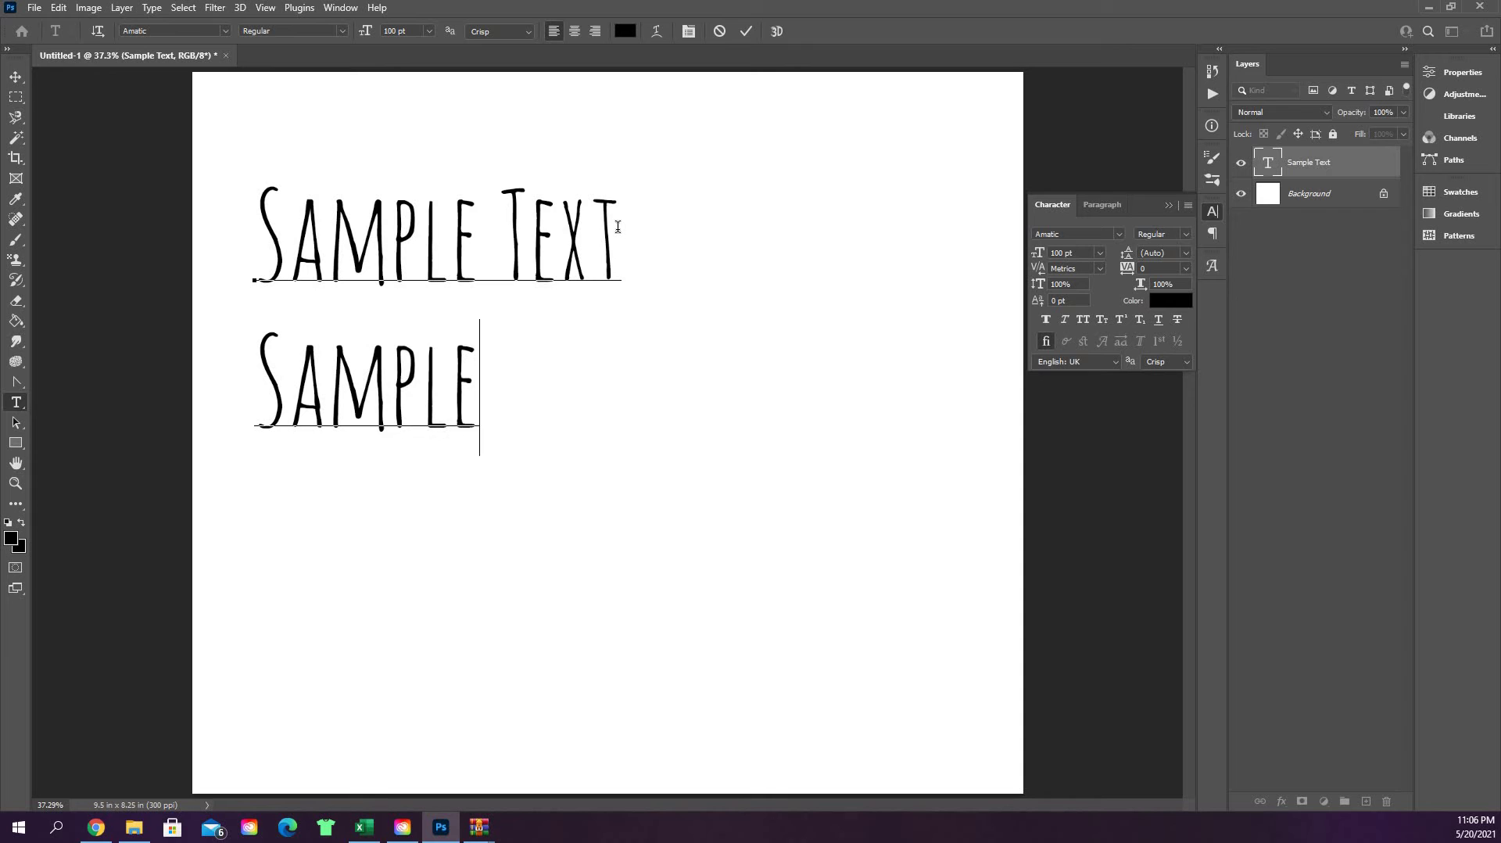
{"action": "type", "text": "Again"}
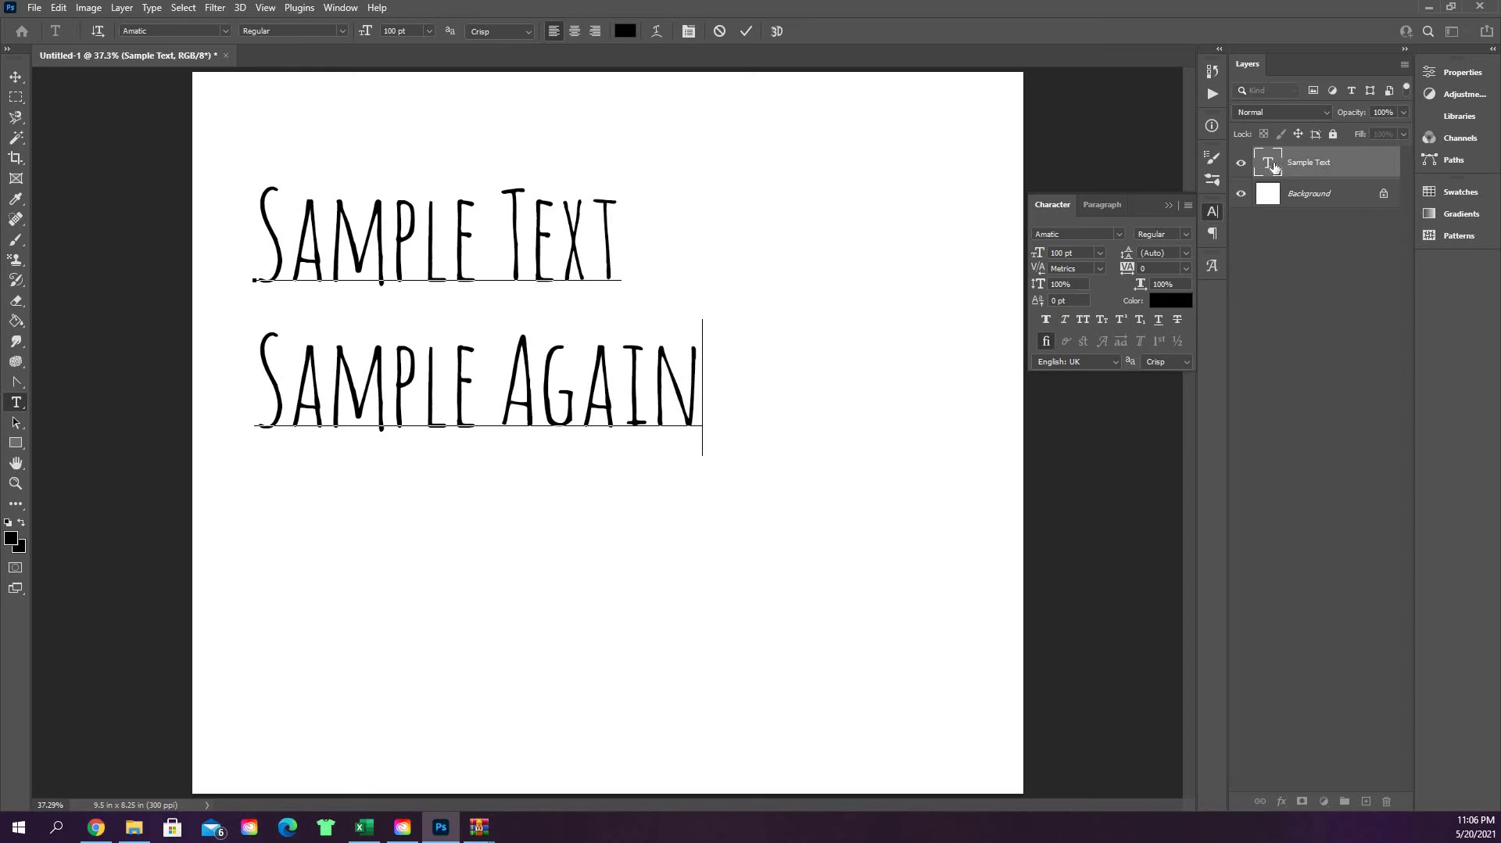
Set the leading of both text lines to 72 pt, change it to 80 pt, and commit the text with the Move tool
{"action": "double_click", "coordinate": [1275, 164]}
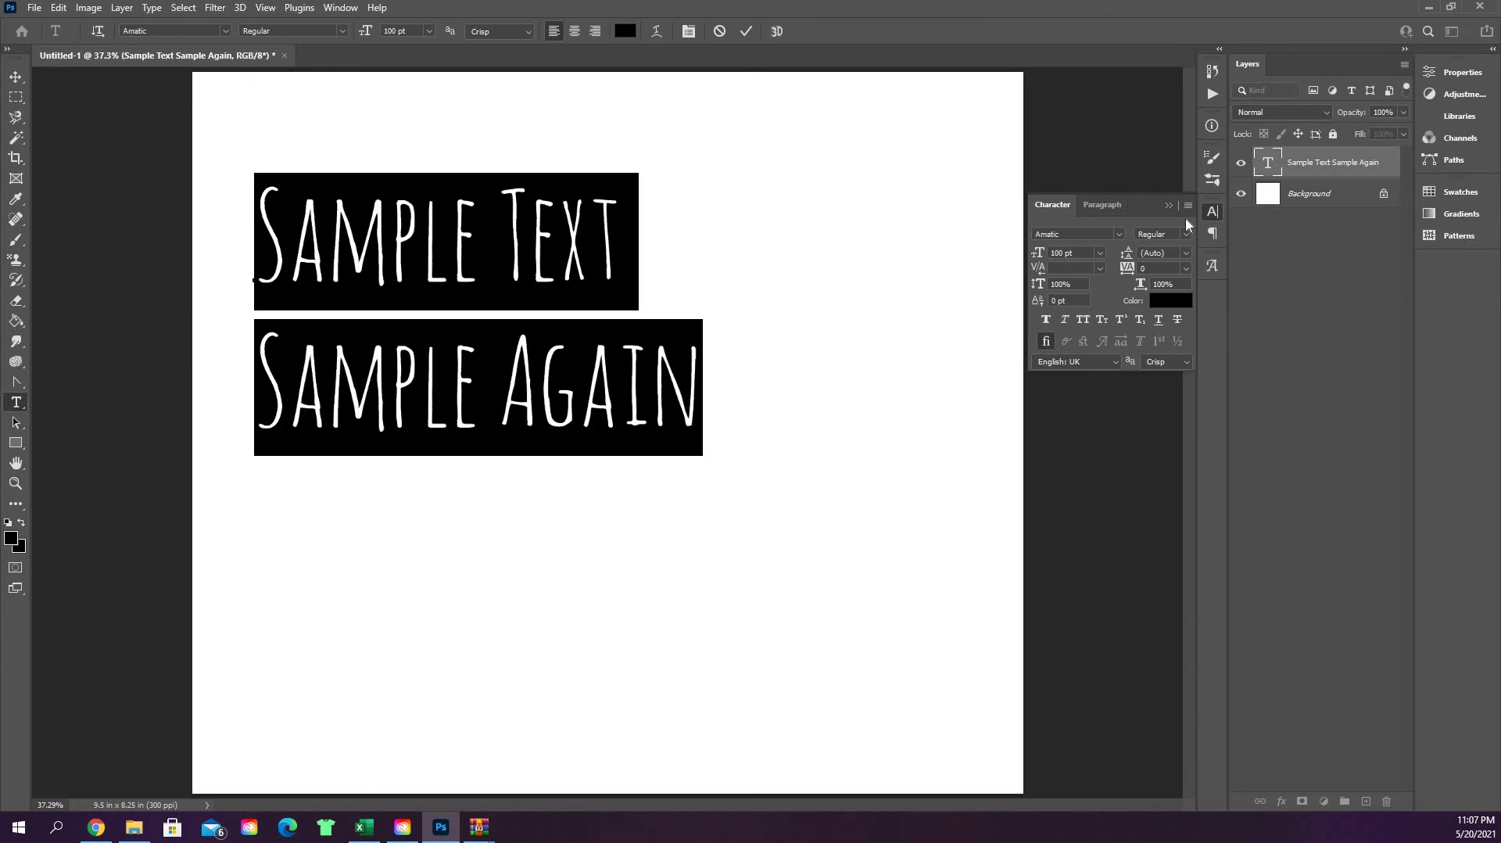
{"action": "left_click", "coordinate": [1186, 254]}
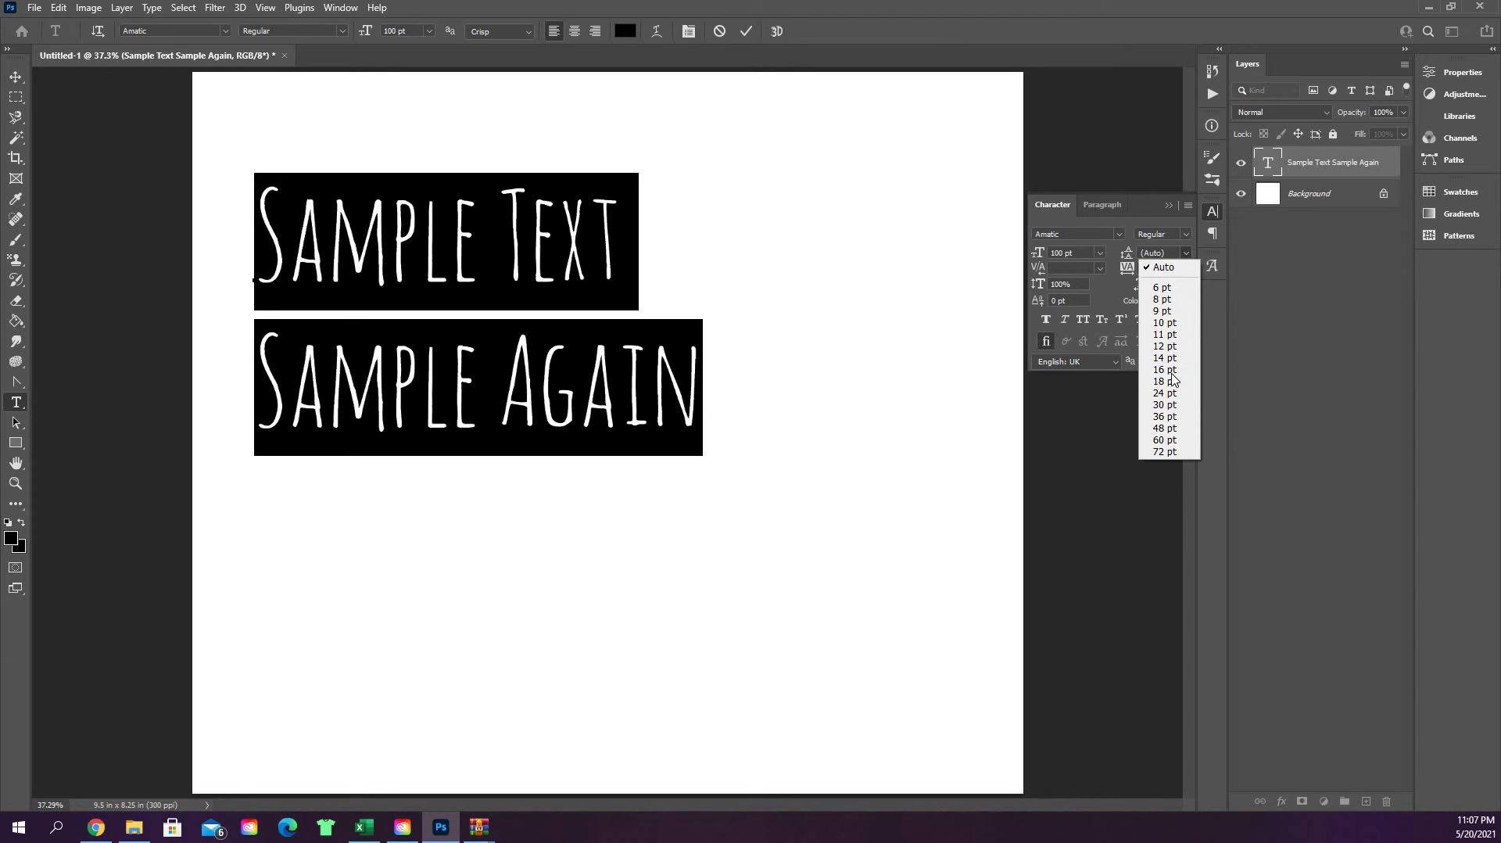
{"action": "left_click", "coordinate": [1165, 452]}
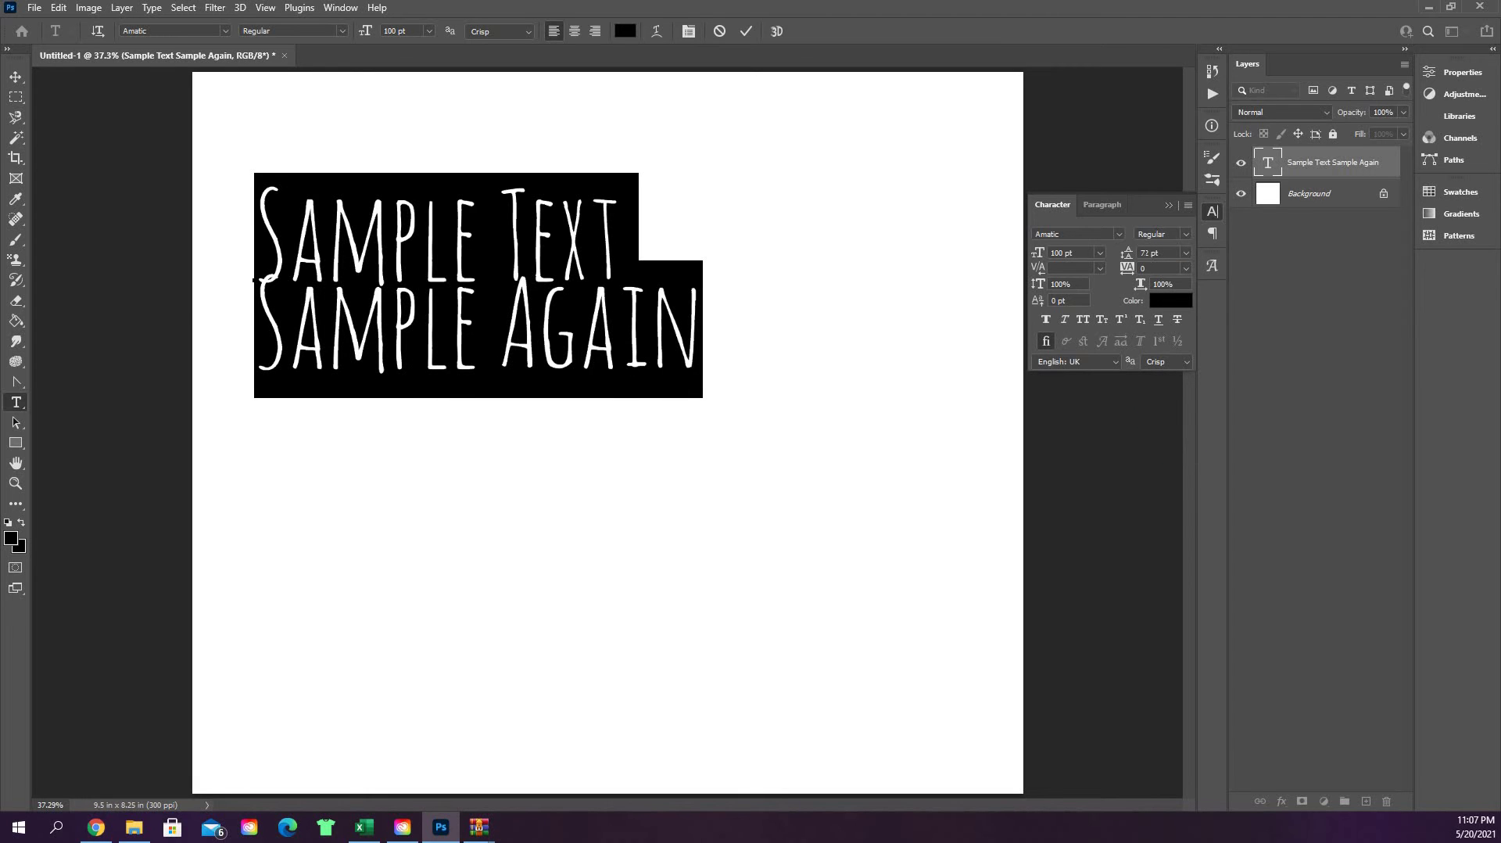
{"action": "left_click", "coordinate": [1148, 253]}
{"action": "type", "text": "80"}
{"action": "key", "text": "Return"}
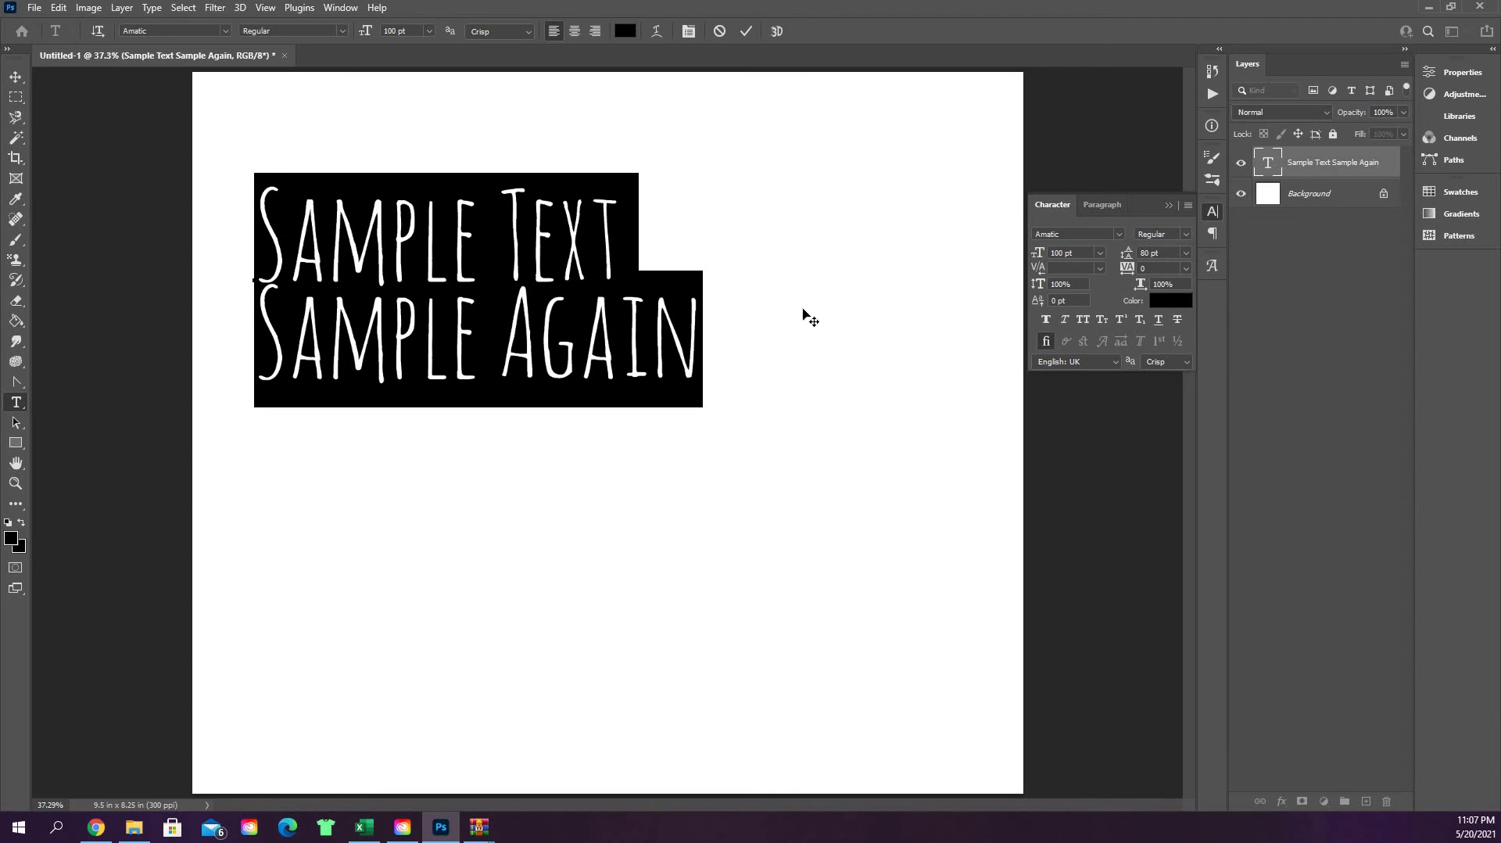
{"action": "left_click", "coordinate": [1298, 205]}
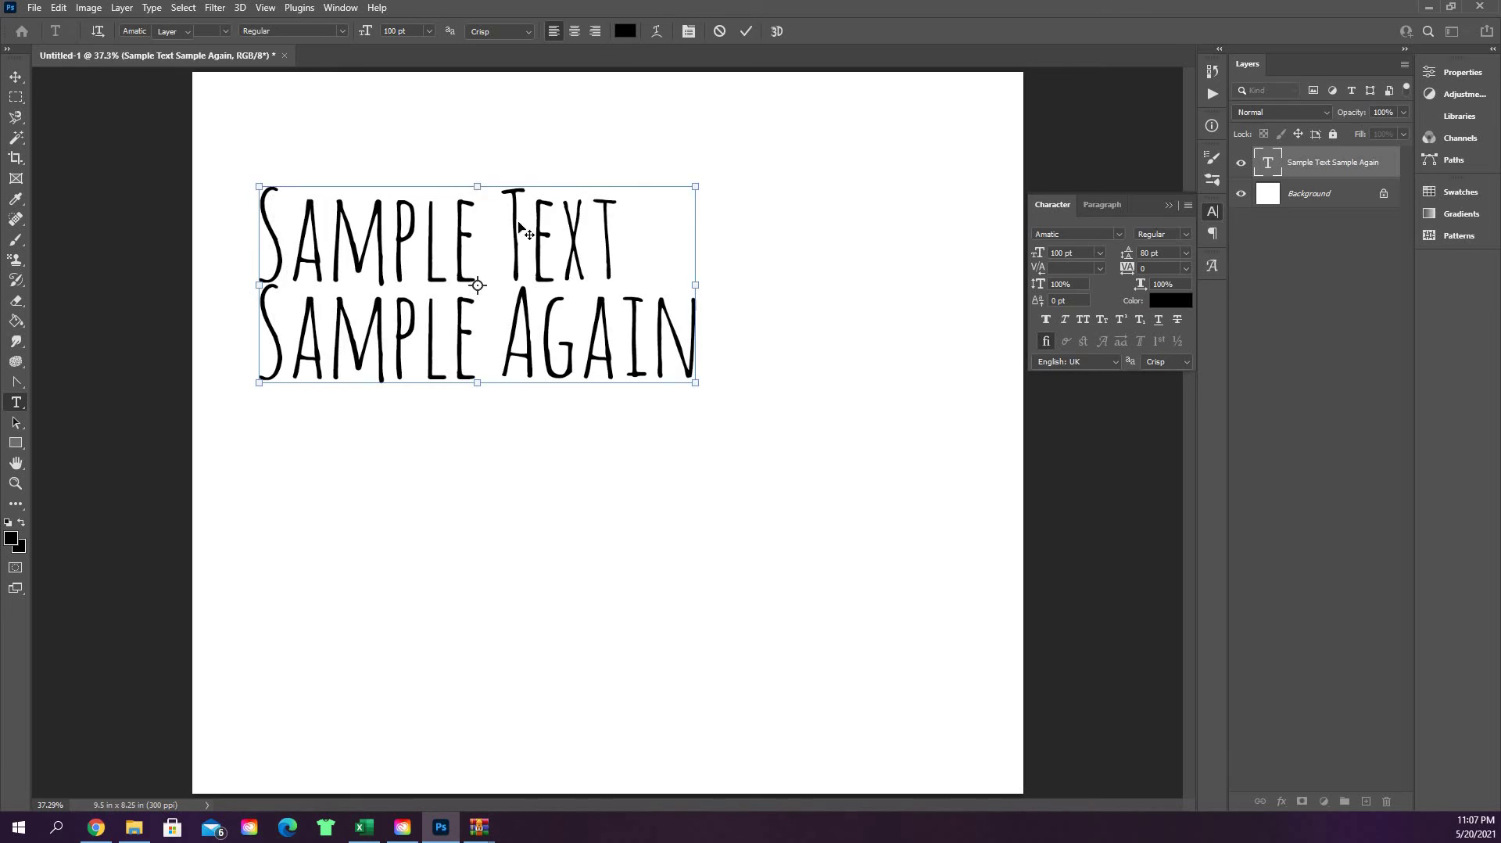
{"action": "key", "text": "v"}
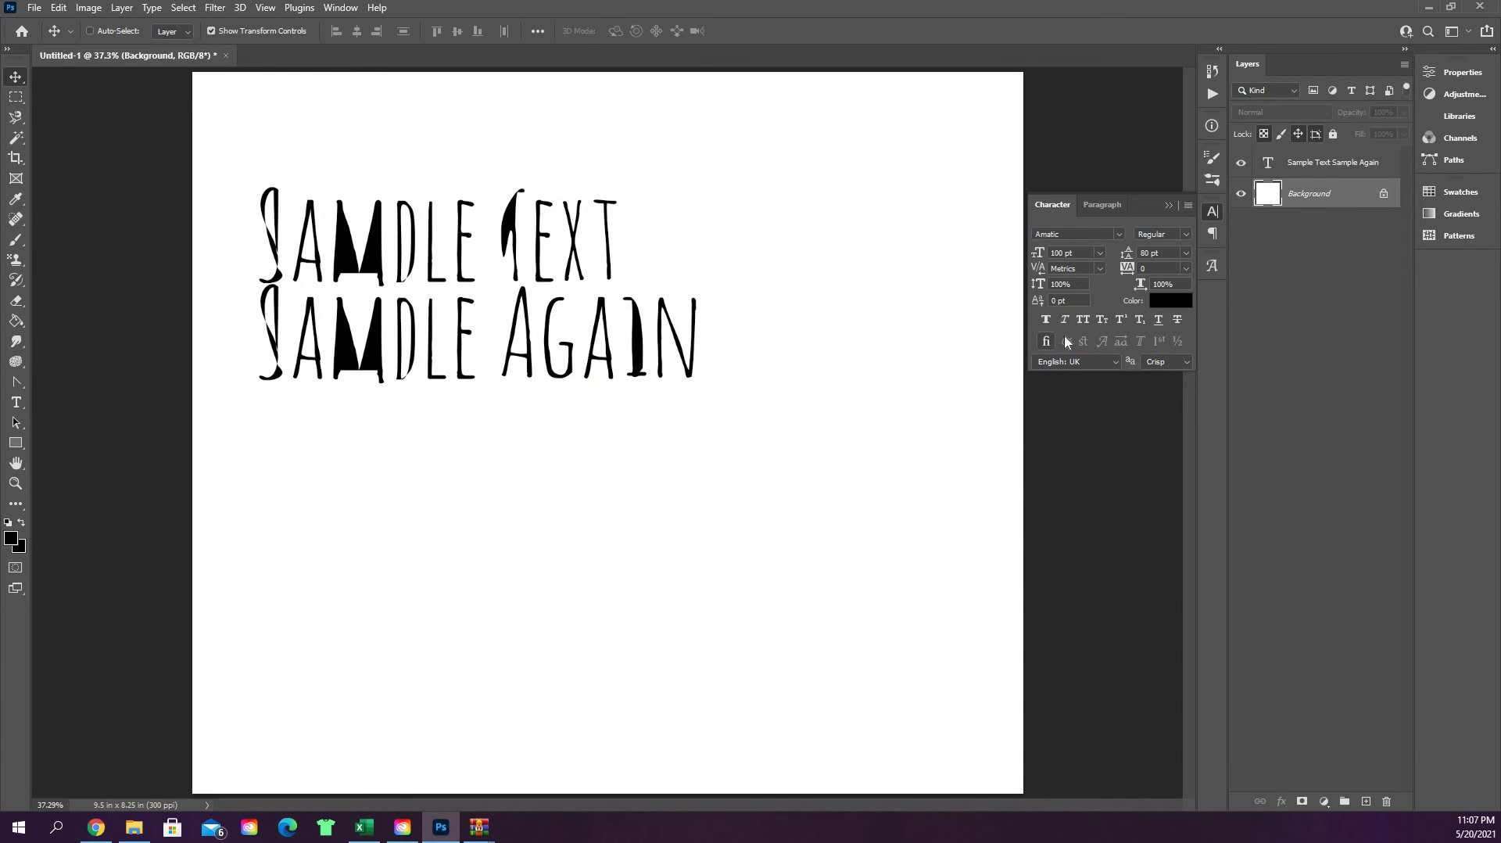
Change the font of both text lines to Dream Maker and set the font size to 60 pt
{"action": "double_click", "coordinate": [1271, 162]}
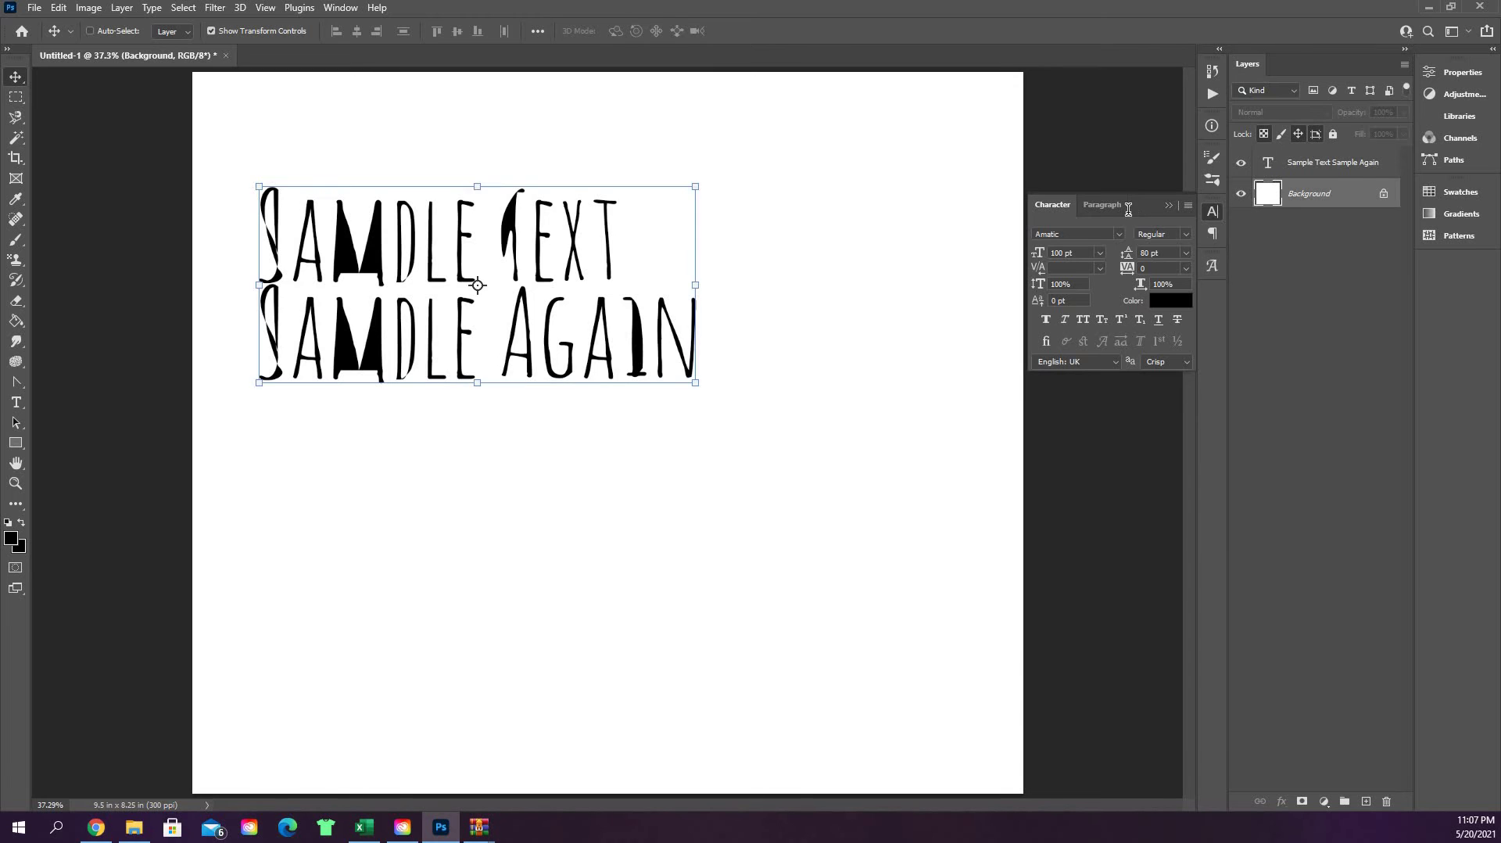
{"action": "left_click", "coordinate": [1119, 235]}
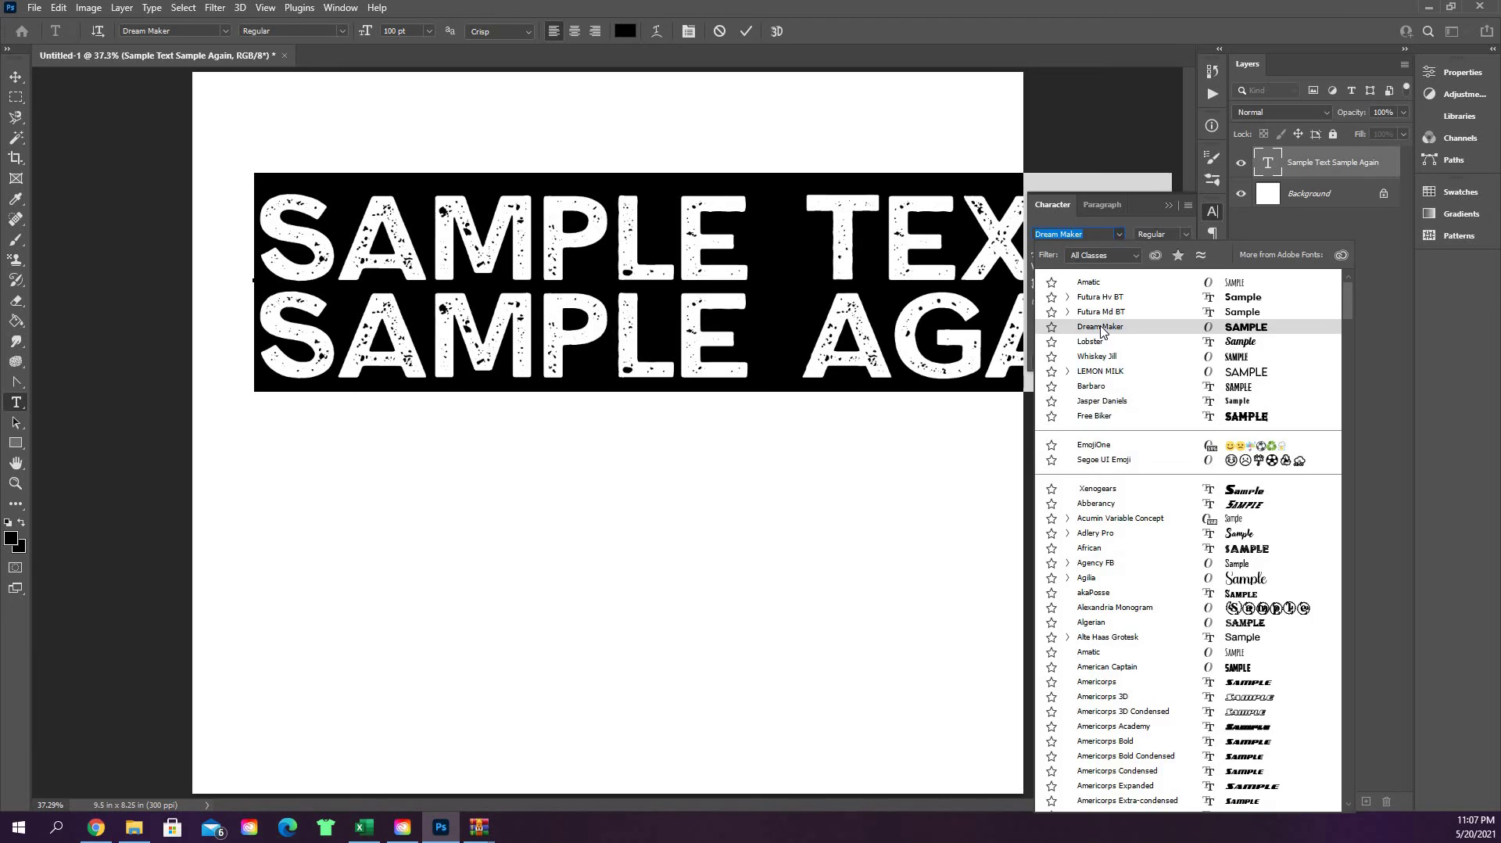
{"action": "left_click", "coordinate": [1101, 327]}
{"action": "double_click", "coordinate": [1057, 252]}
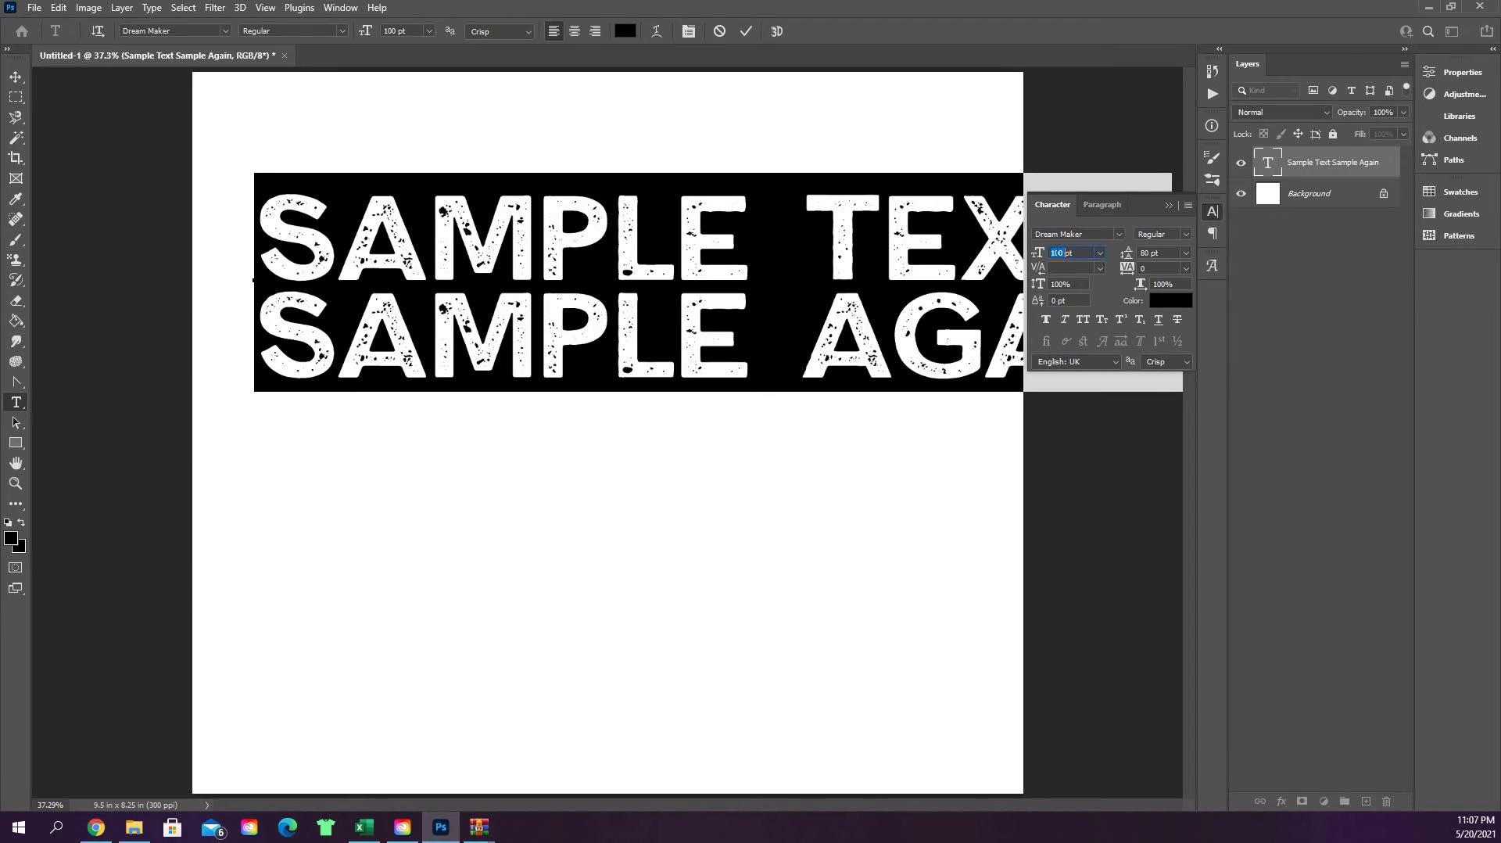
{"action": "type", "text": "60"}
{"action": "key", "text": "Return"}
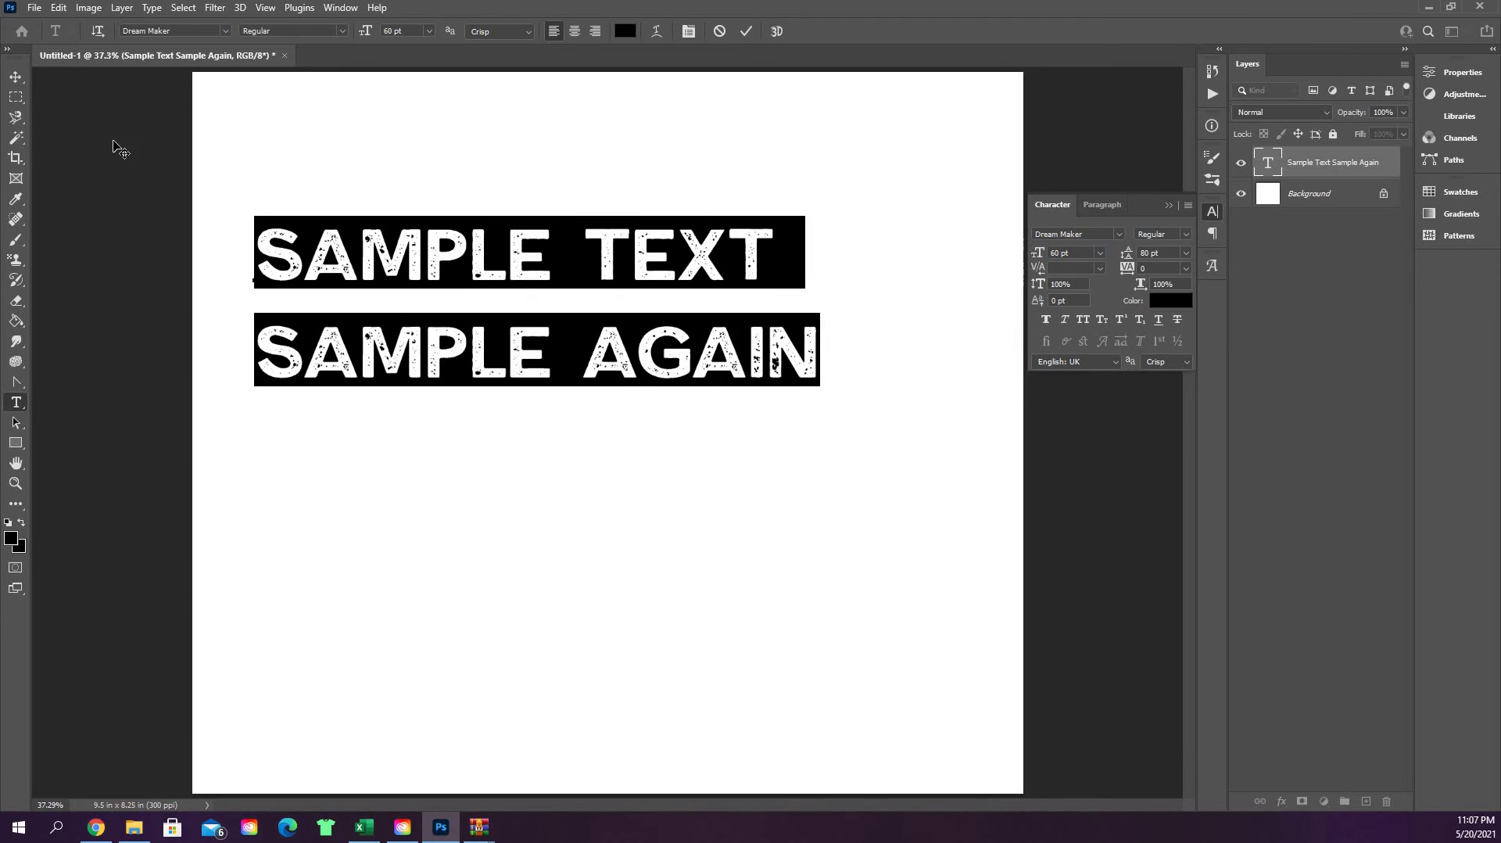
Commit the text, shift it slightly on the canvas, and set the leading of both lines to 60 pt
{"action": "left_click", "coordinate": [16, 77]}
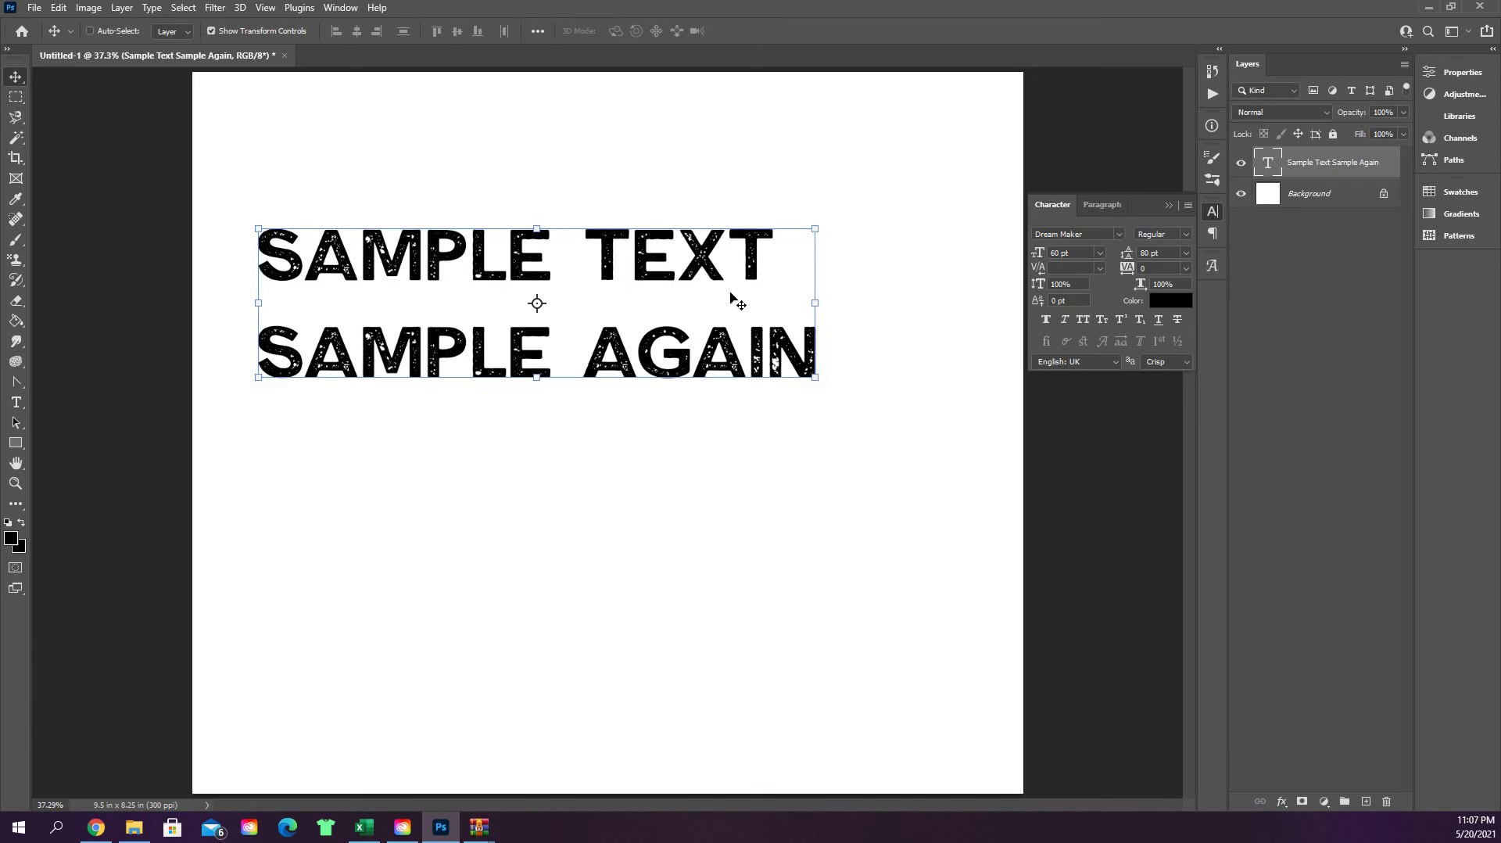
{"action": "left_click_drag", "start_coordinate": [694, 270], "coordinate": [724, 274]}
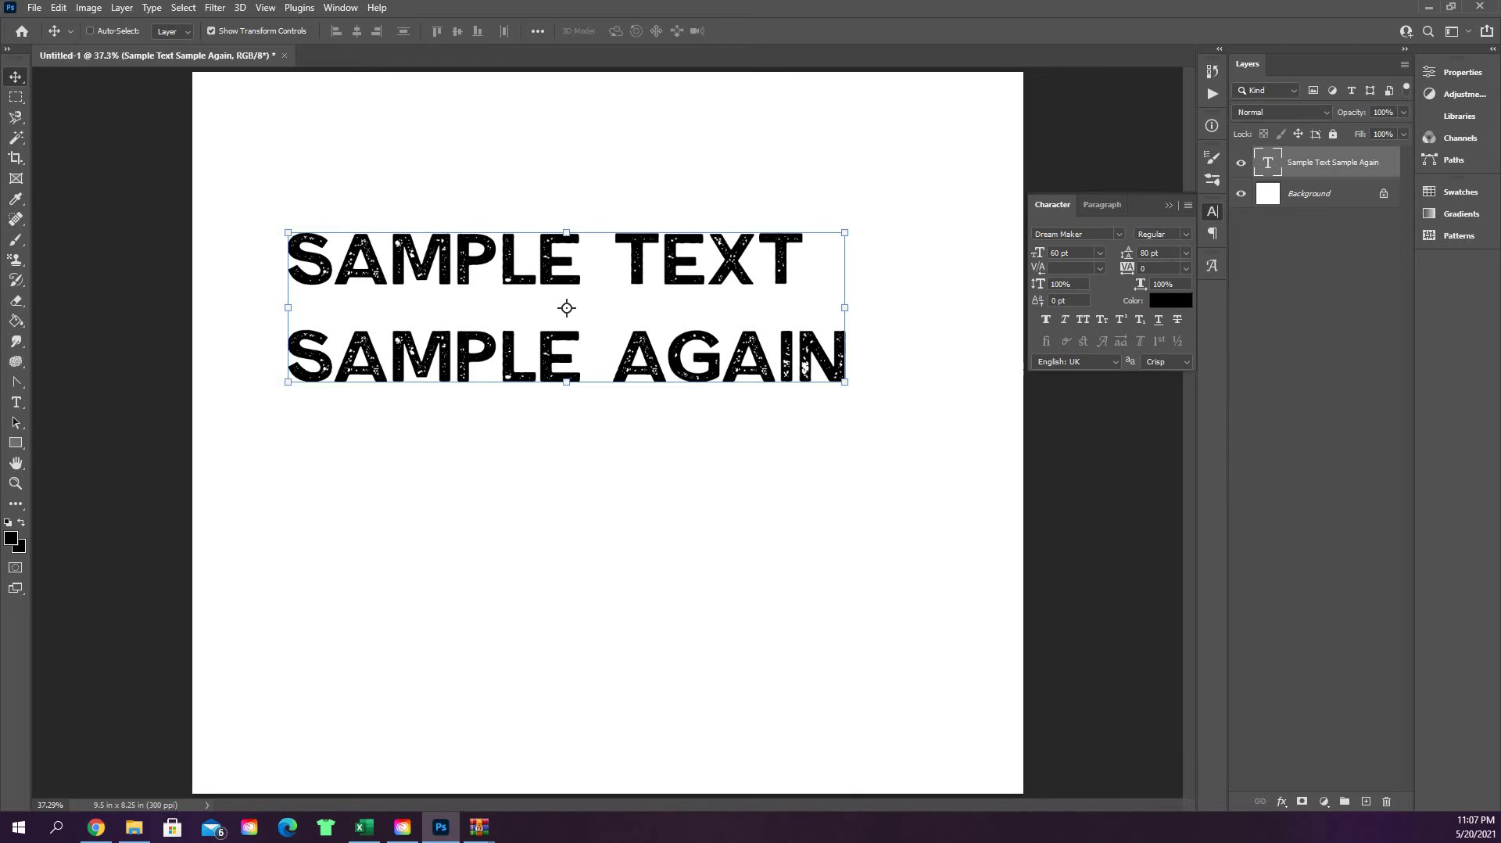
{"action": "left_click", "coordinate": [1185, 252]}
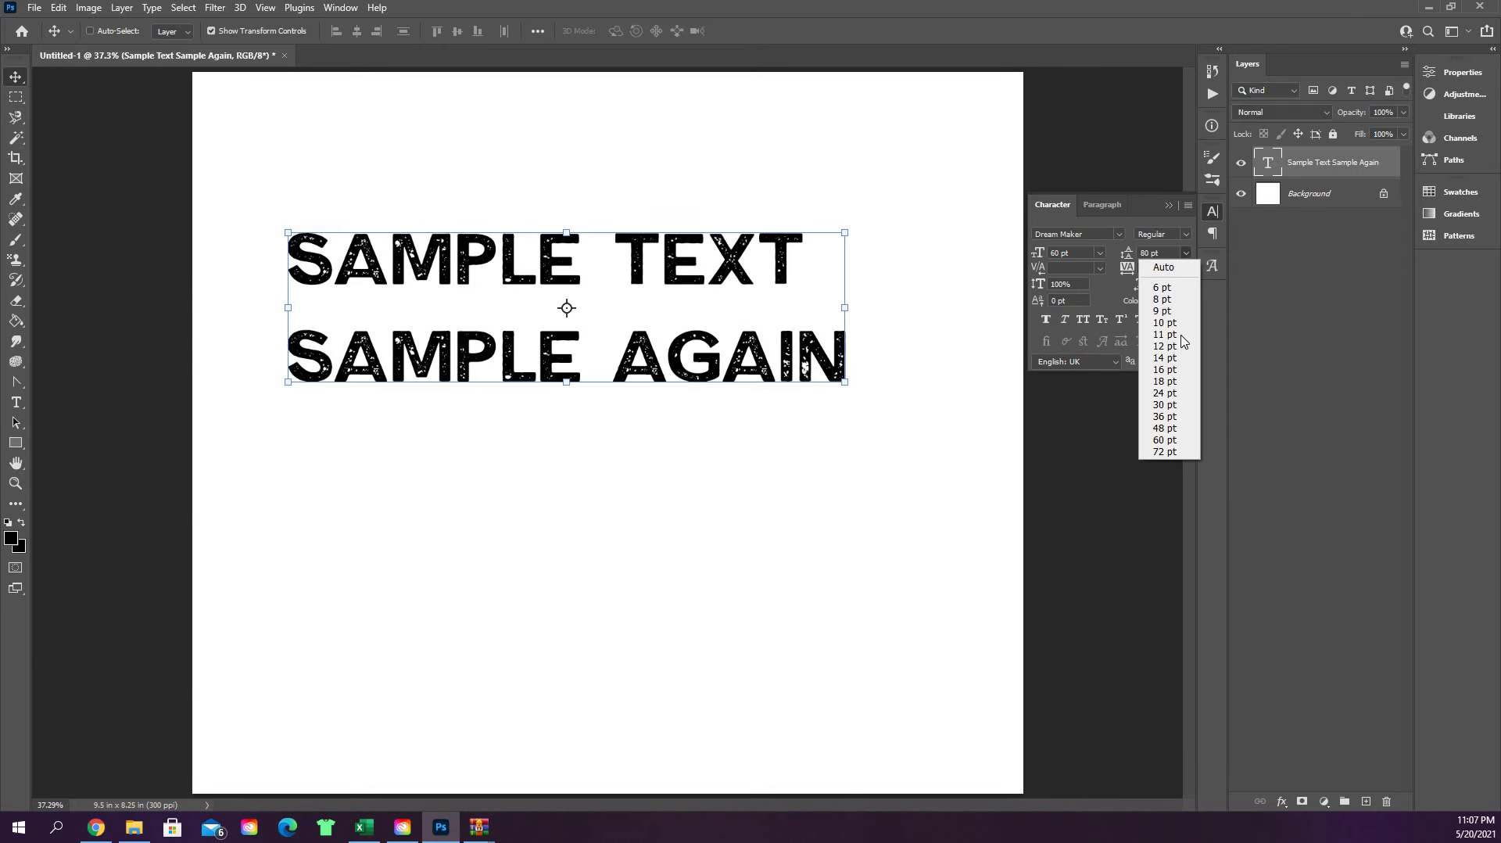
{"action": "left_click", "coordinate": [1185, 440]}
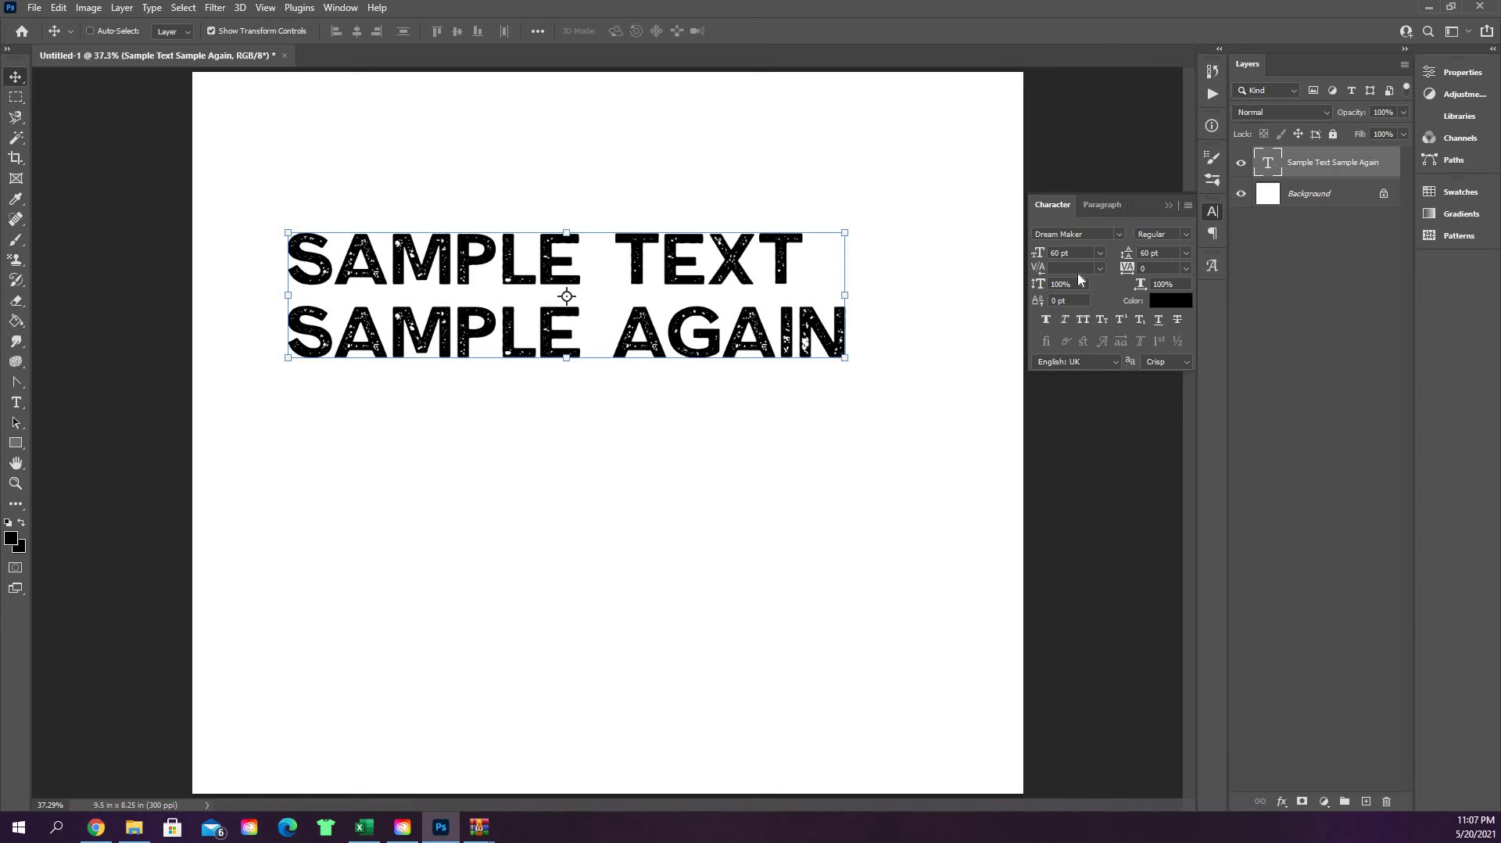
Centre-align both text lines and move the text layer back fully onto the canvas
{"action": "left_click", "coordinate": [1101, 268]}
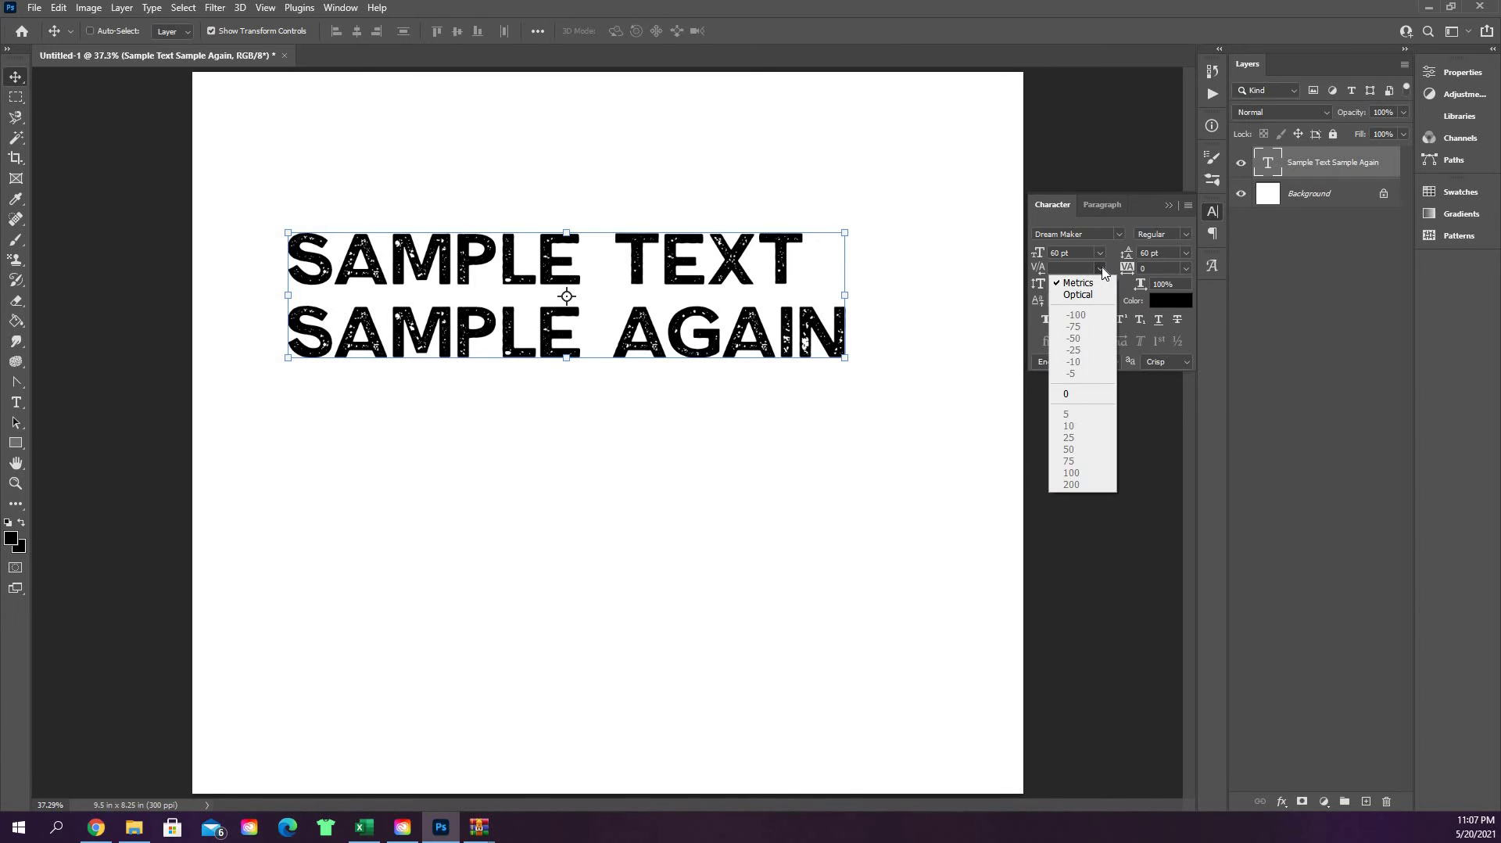
{"action": "left_click", "coordinate": [1071, 268]}
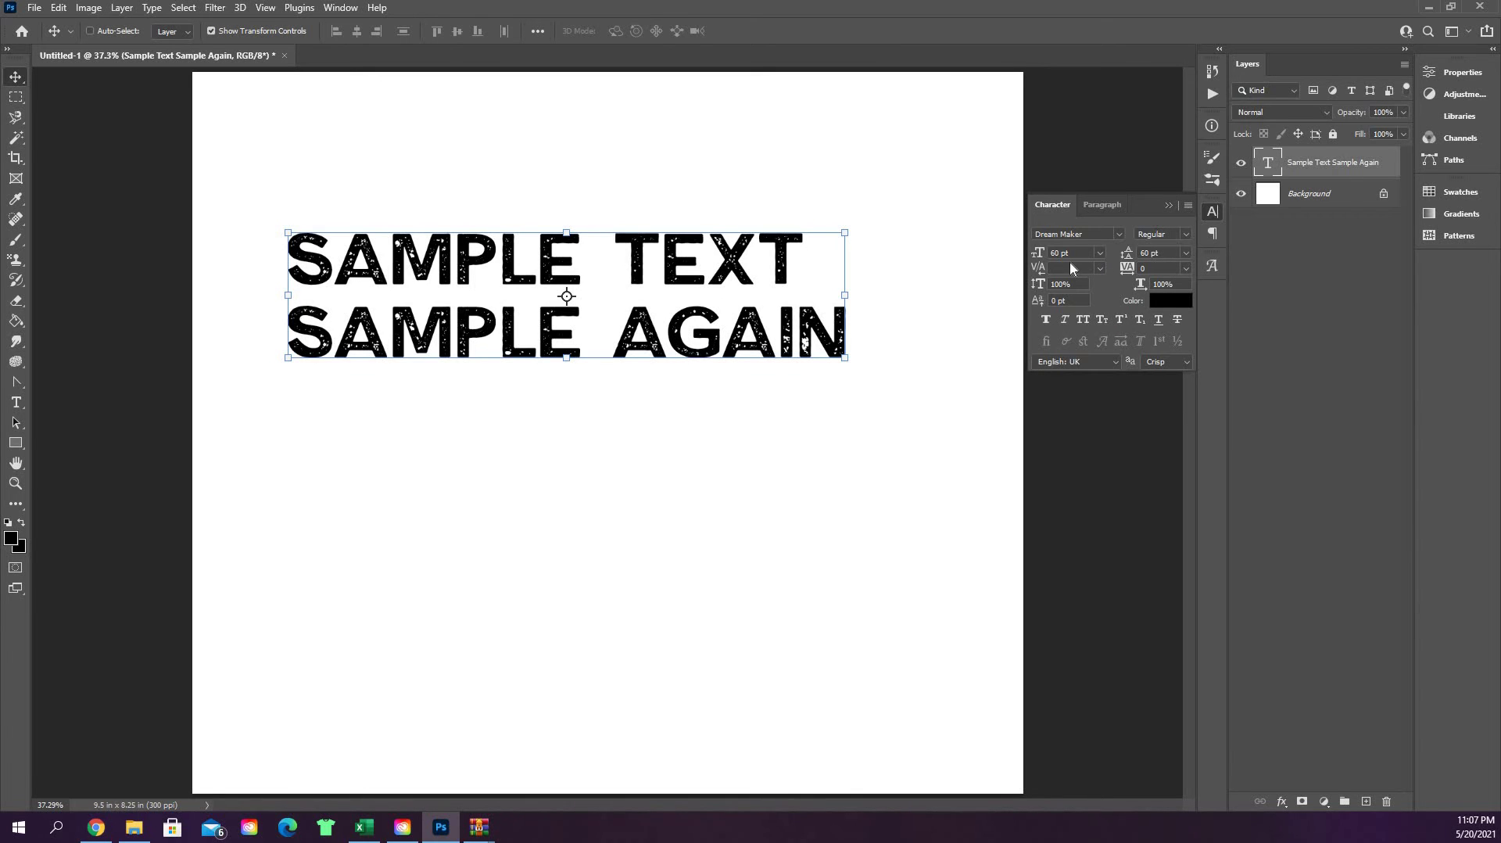
{"action": "double_click", "coordinate": [1267, 166]}
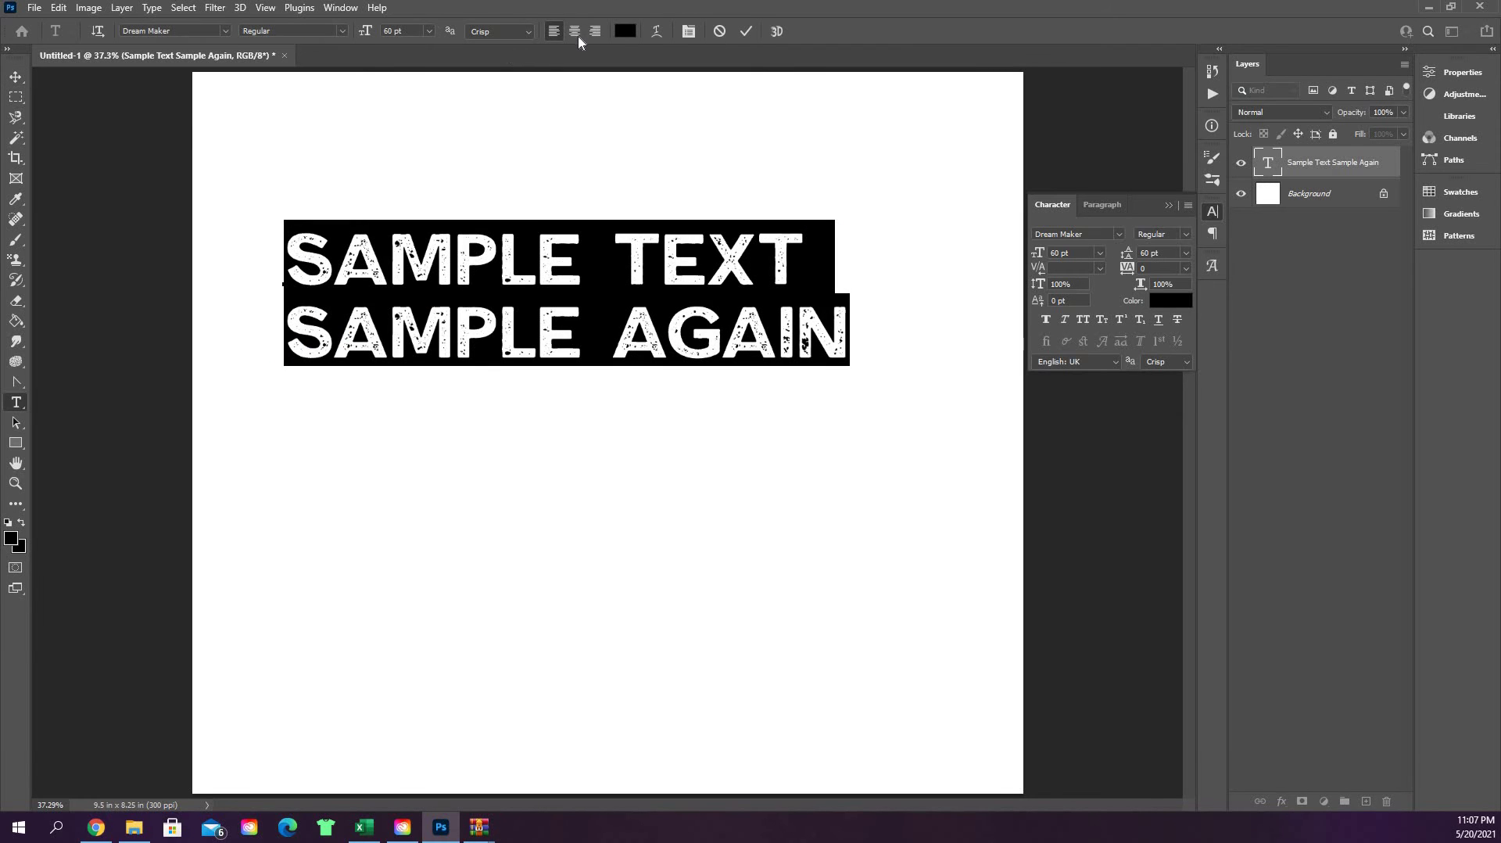
{"action": "left_click", "coordinate": [575, 32]}
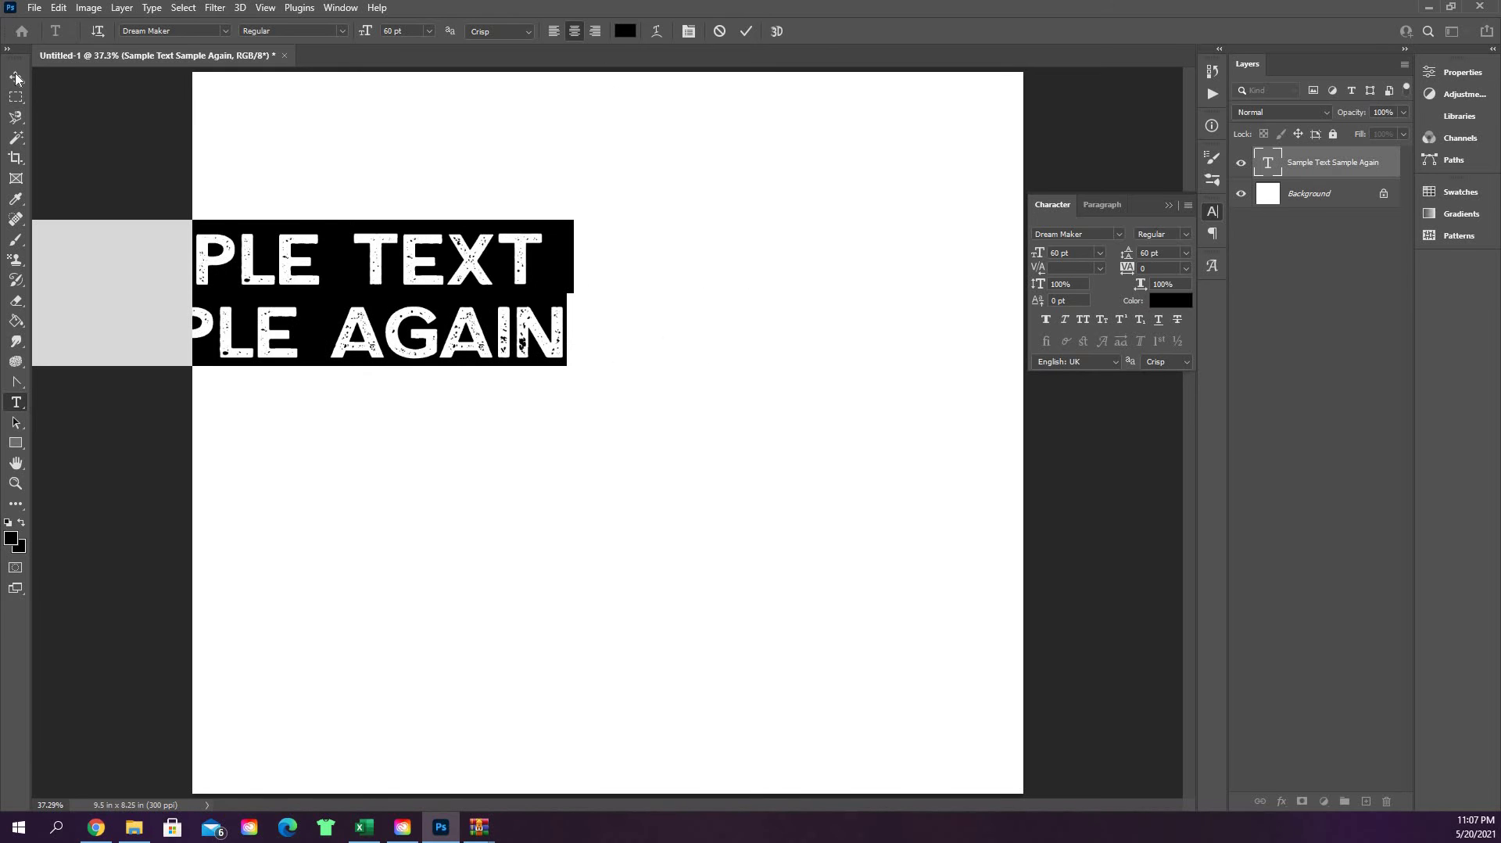
{"action": "key", "text": "ctrl+Return"}
{"action": "key", "text": "v"}
{"action": "left_click_drag", "start_coordinate": [361, 305], "coordinate": [675, 326]}
Set the kerning of both text lines to Optical, to 0, and back to Metrics
{"action": "left_click", "coordinate": [1100, 270]}
{"action": "left_click", "coordinate": [1097, 295]}
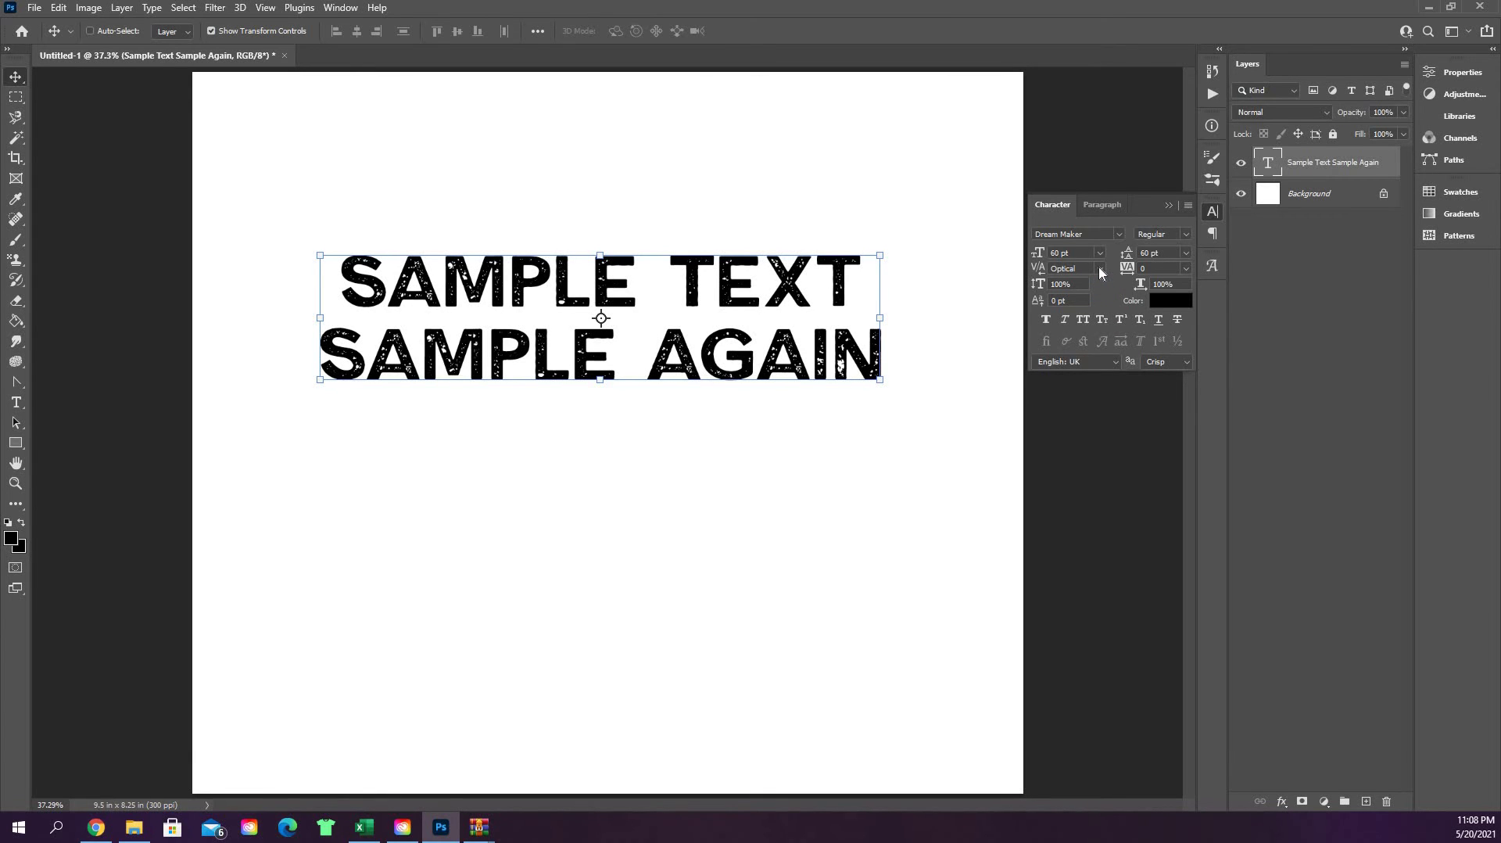
{"action": "left_click", "coordinate": [1101, 270]}
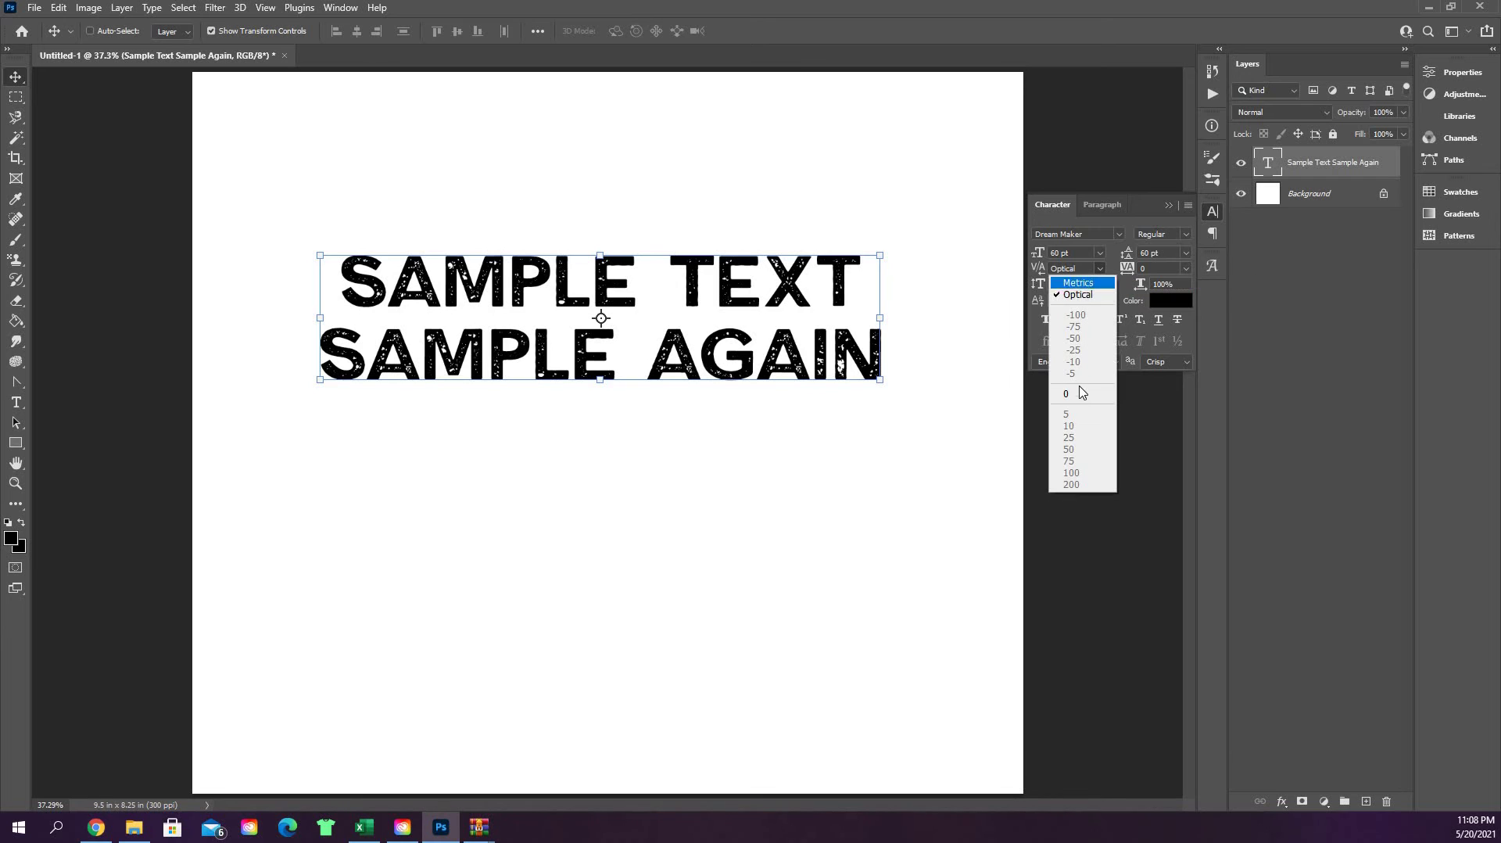
{"action": "left_click", "coordinate": [1079, 395]}
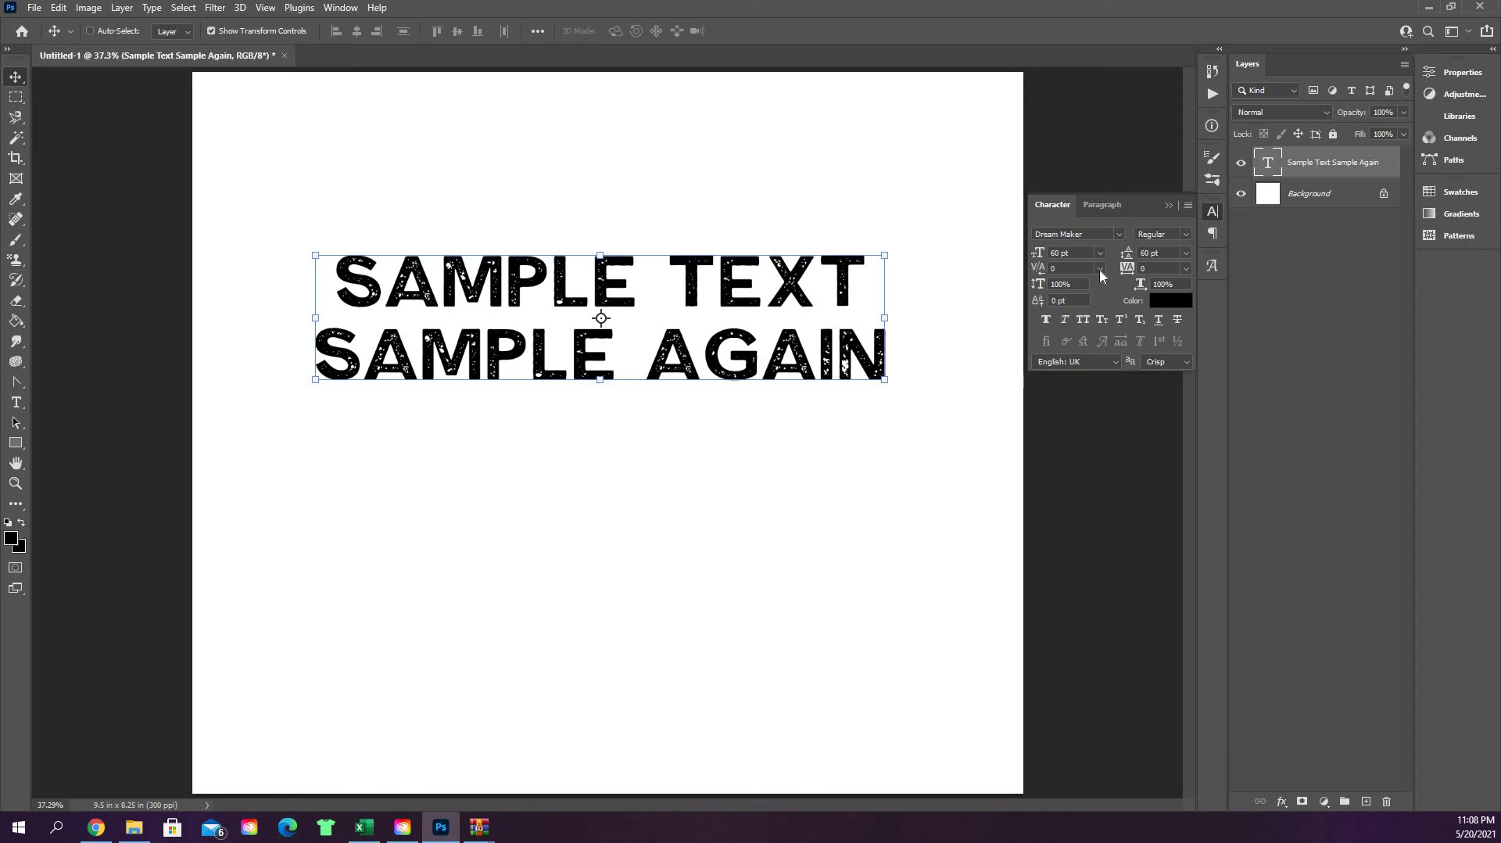
{"action": "left_click", "coordinate": [1100, 271]}
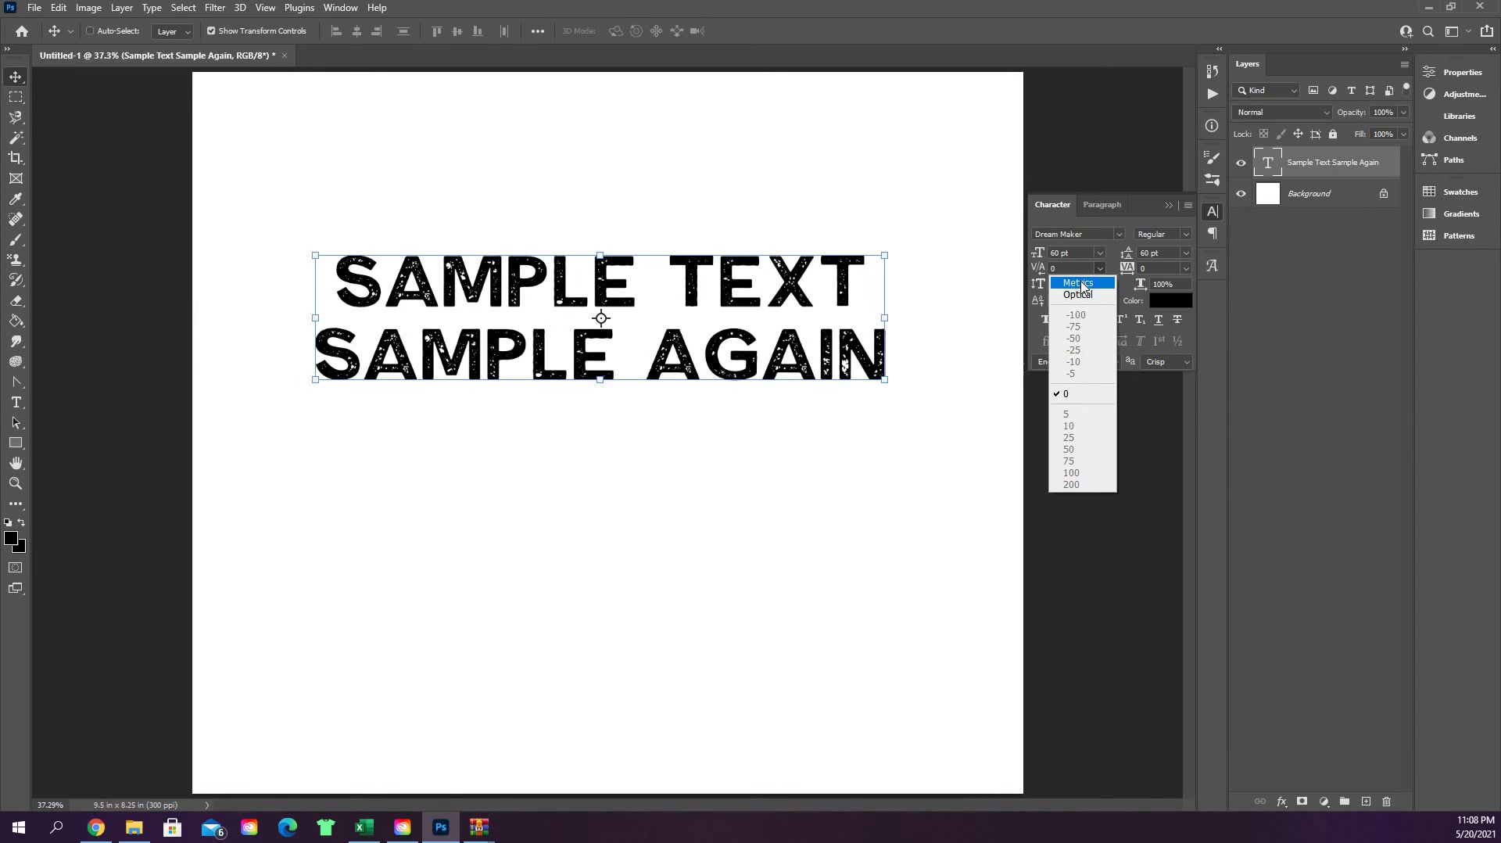
{"action": "left_click", "coordinate": [1082, 284]}
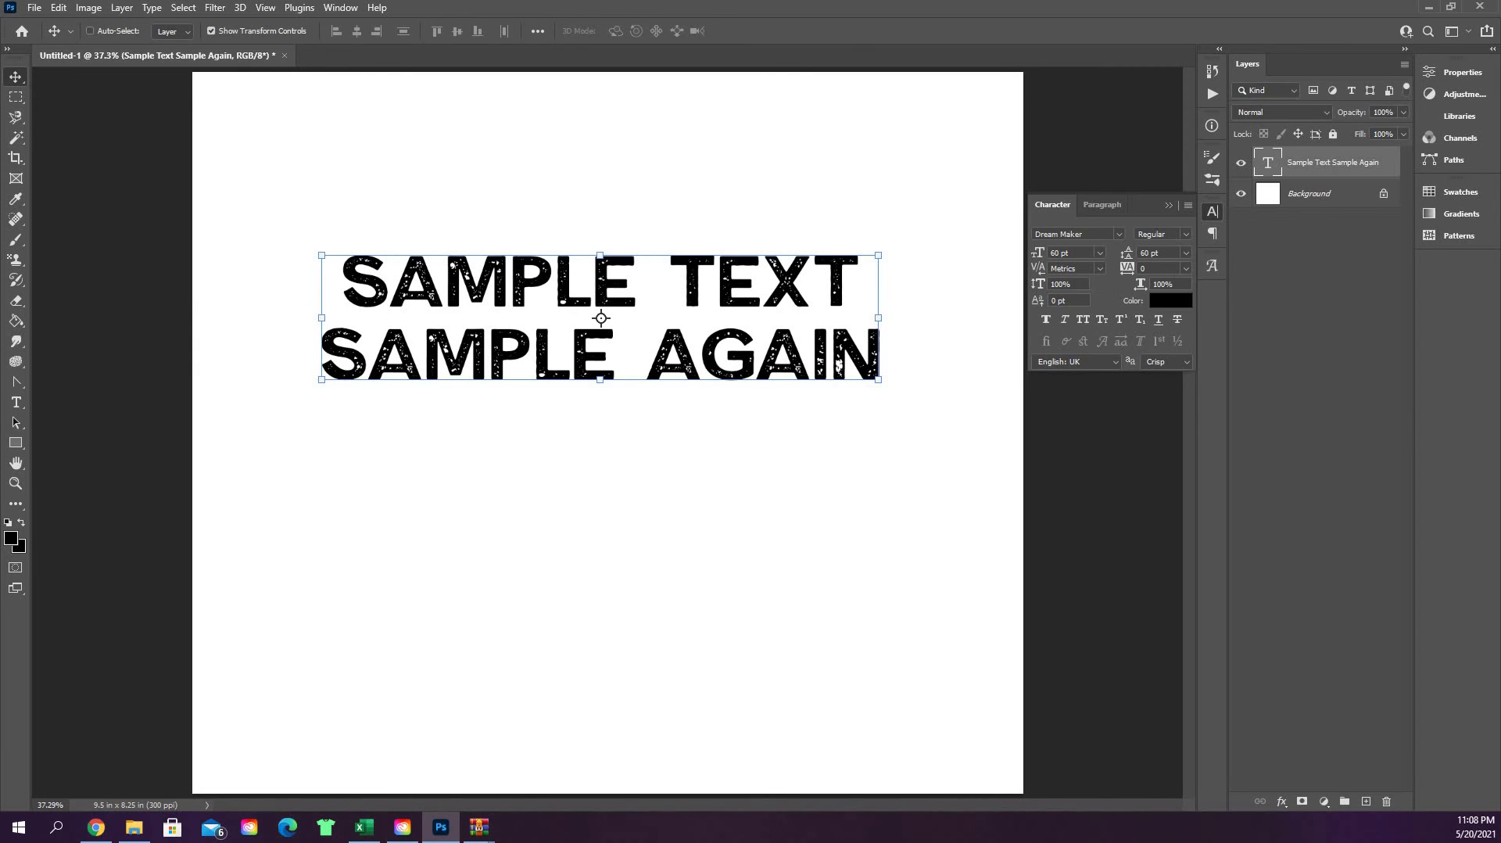
Set the tracking of both text lines to -50, and change it to 75
{"action": "left_click", "coordinate": [1187, 271]}
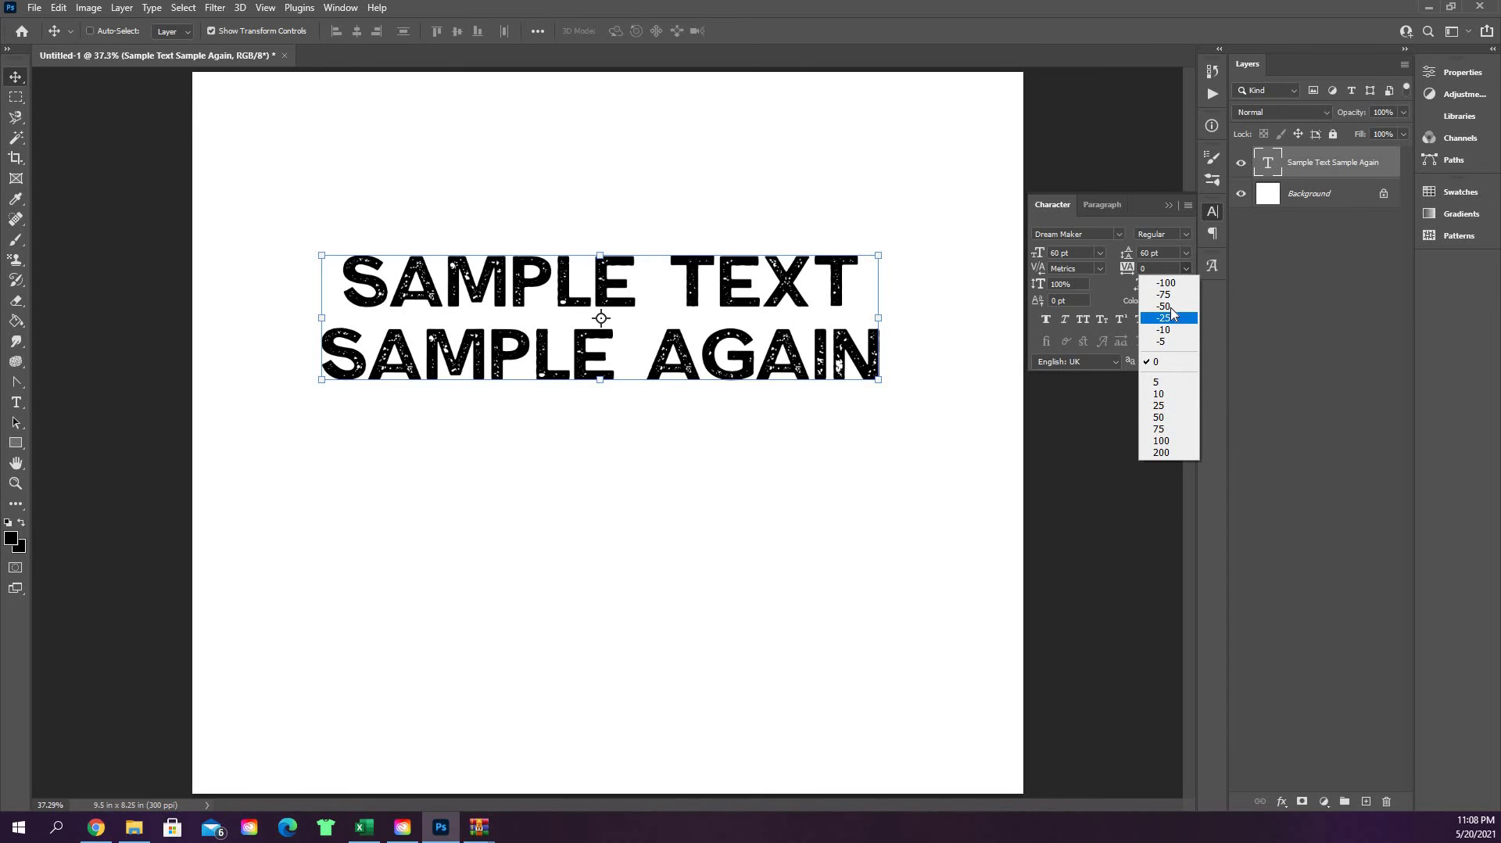
{"action": "left_click", "coordinate": [1168, 306]}
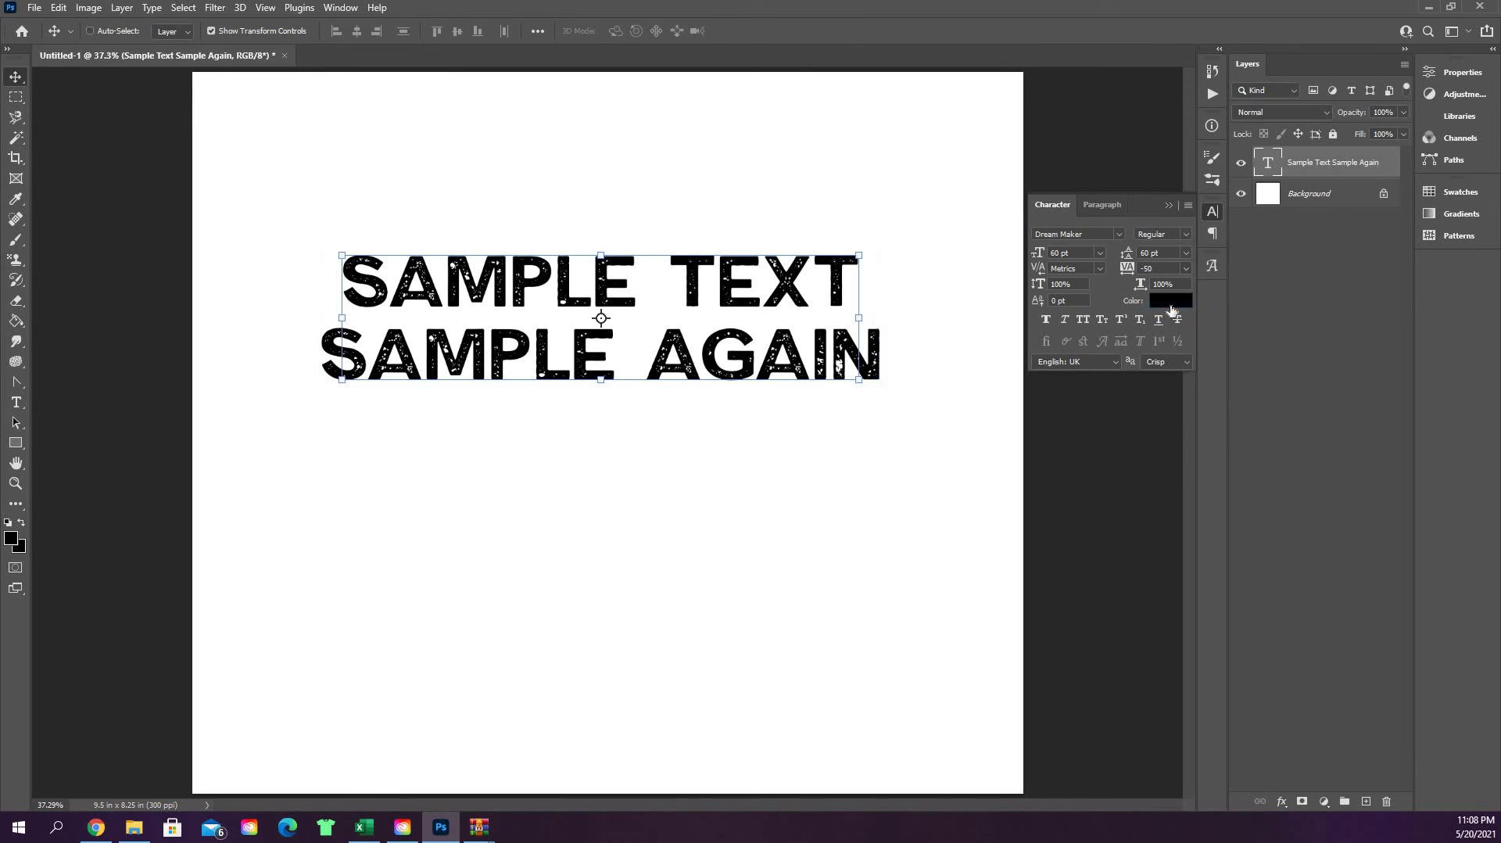
{"action": "left_click", "coordinate": [1187, 269]}
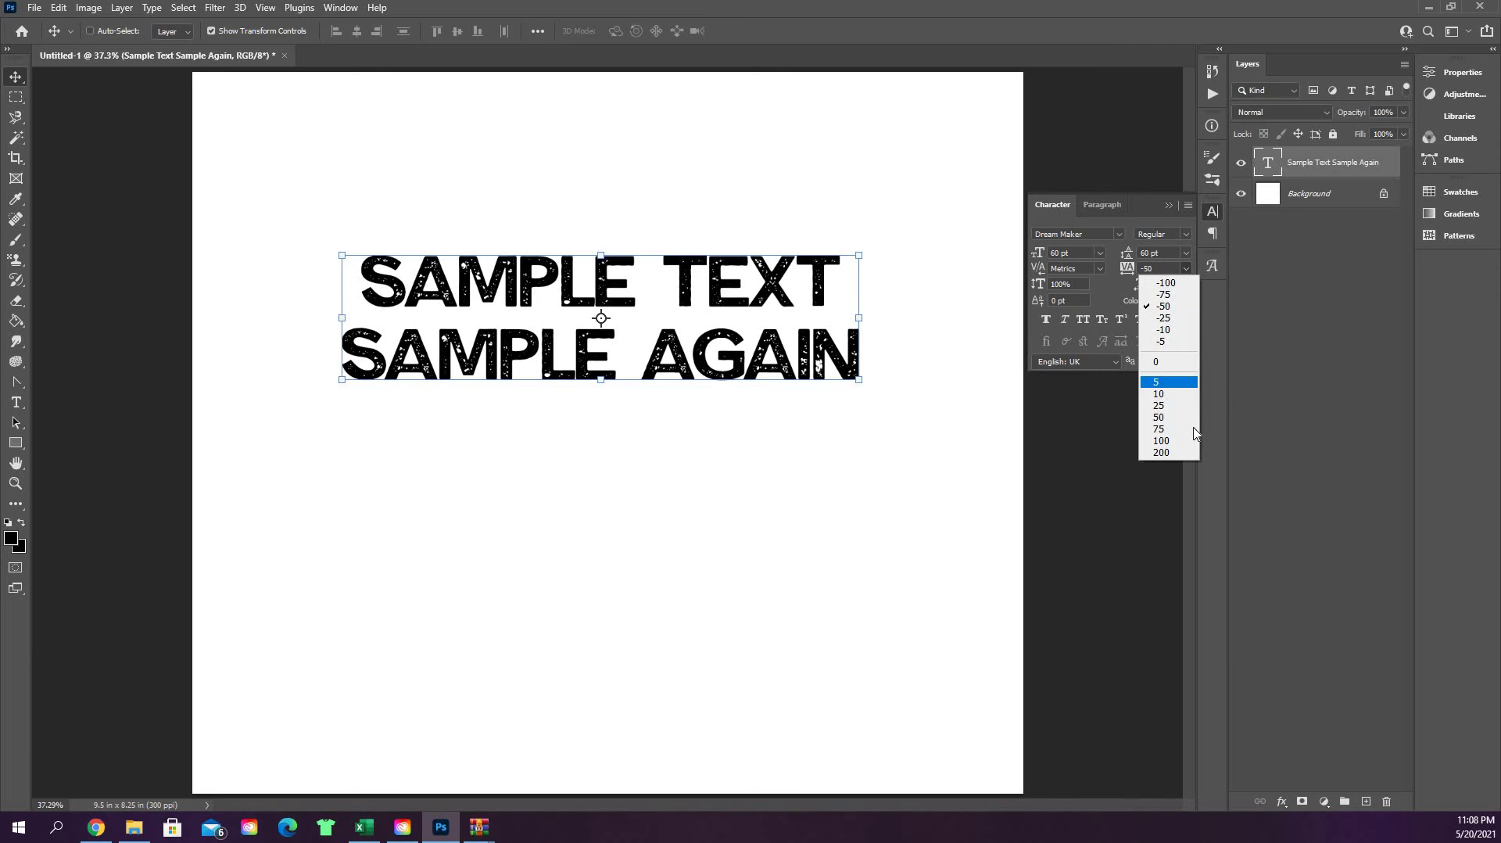
{"action": "left_click", "coordinate": [1169, 429]}
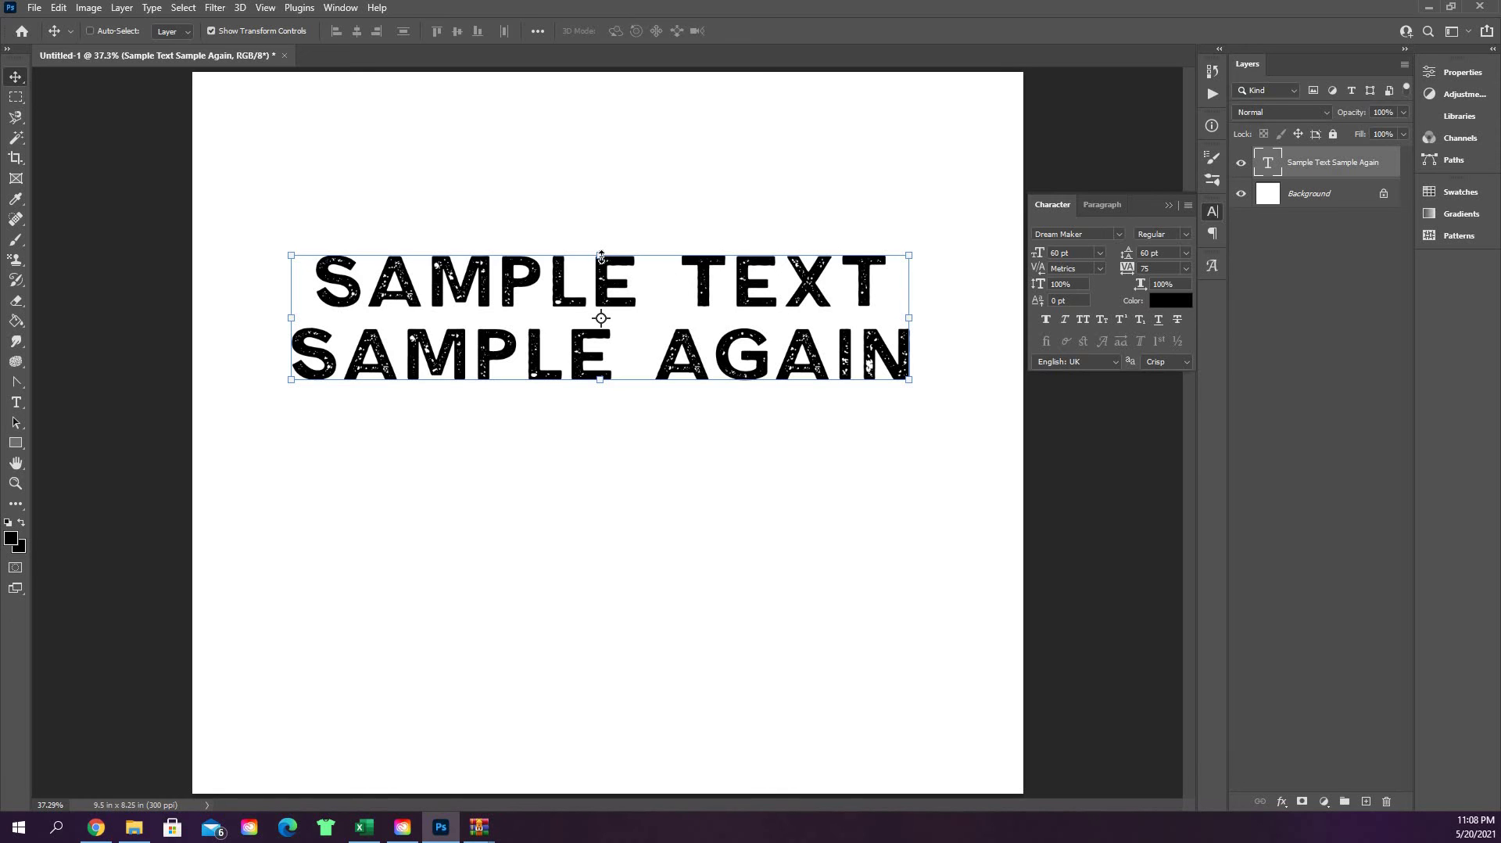
Undo a trial upward stretch of the text box, and set the vertical scale of both lines to 110%
{"action": "left_click_drag", "start_coordinate": [601, 254], "coordinate": [608, 225]}
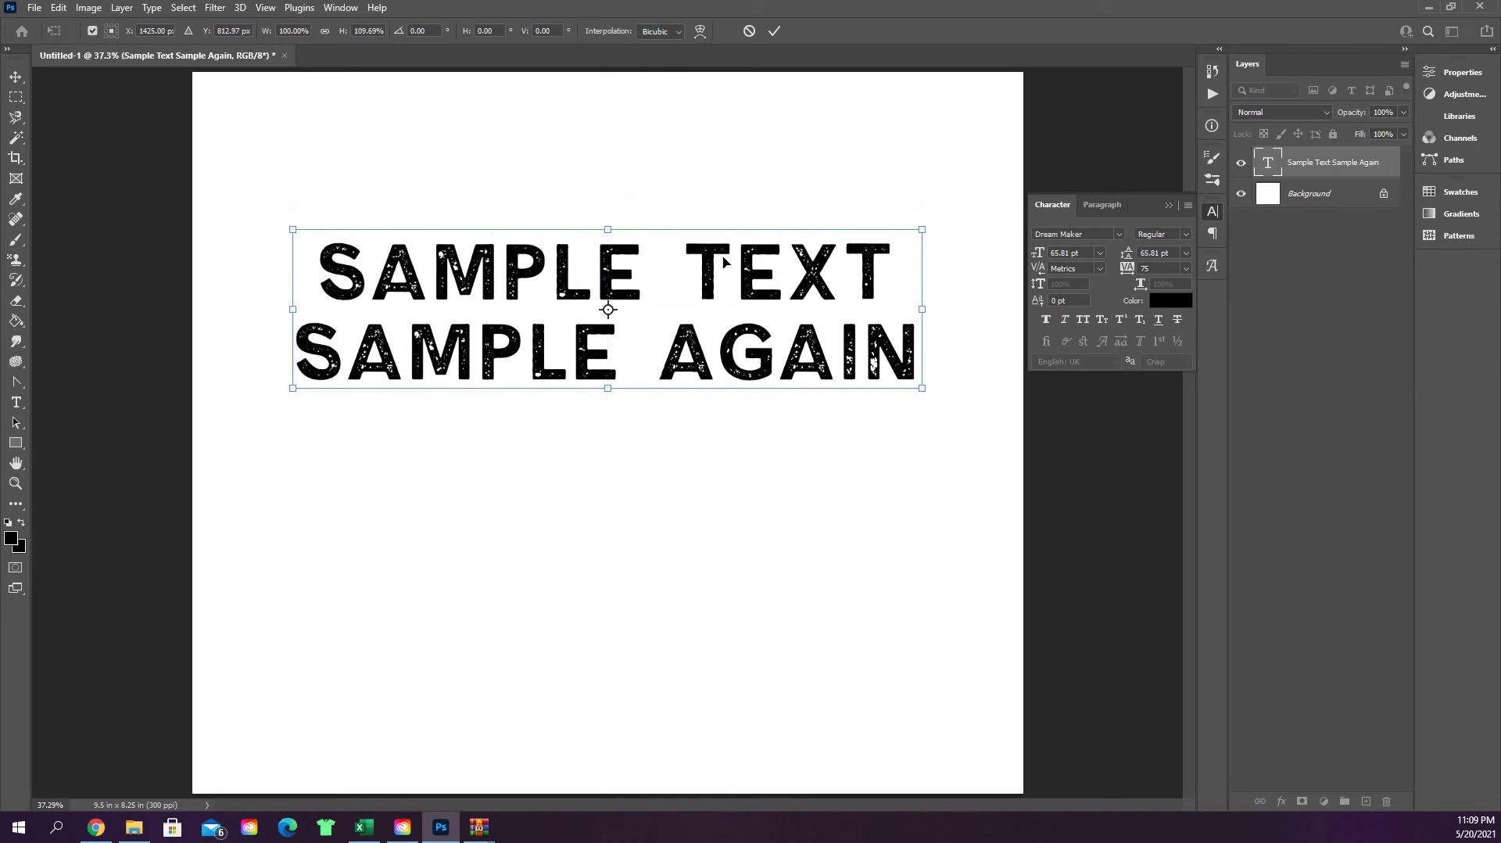
{"action": "key", "text": "ctrl+z"}
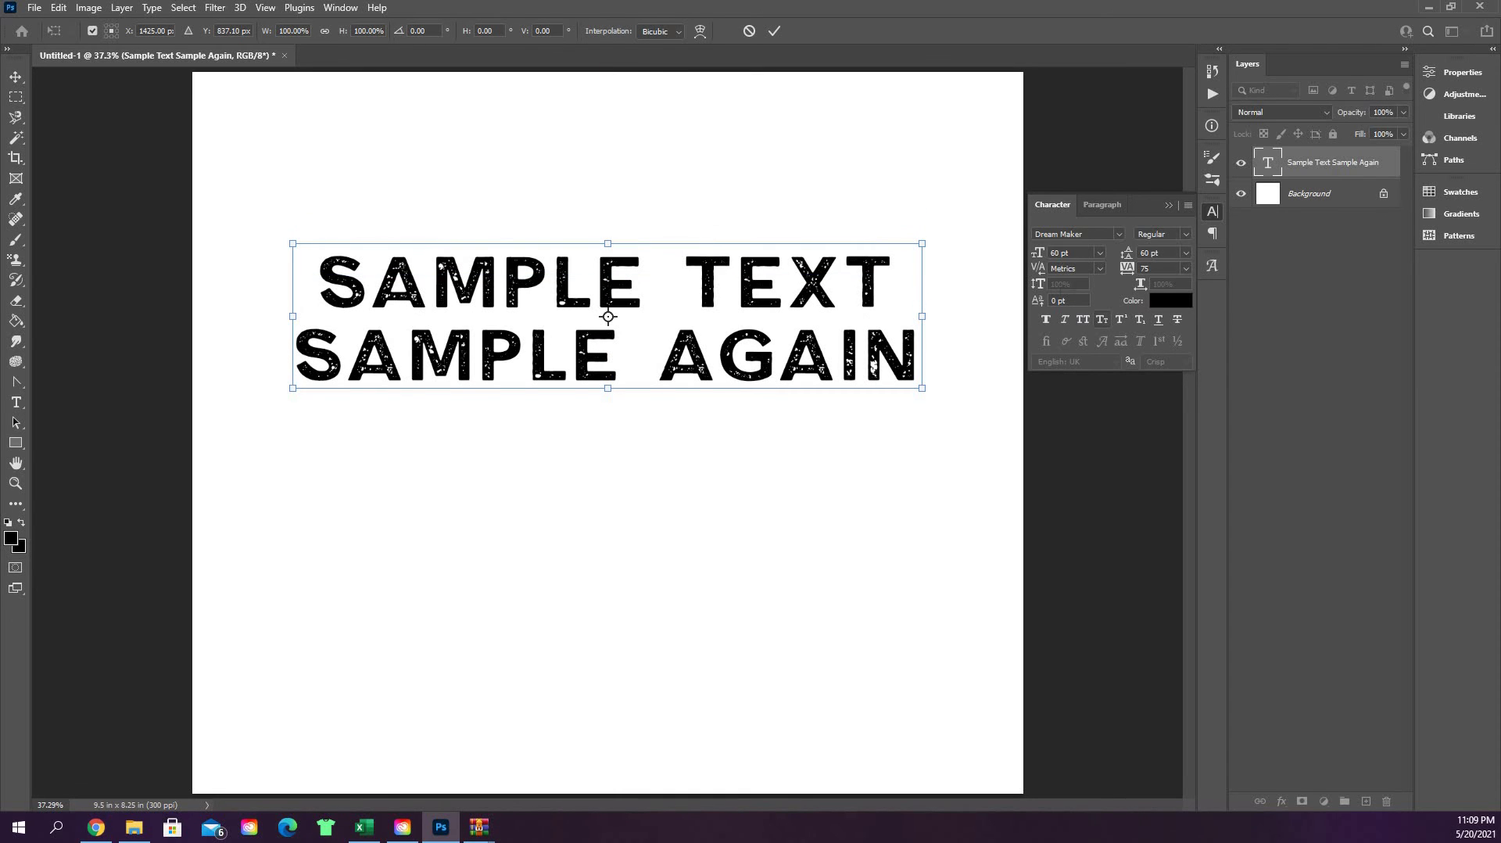
{"action": "double_click", "coordinate": [1267, 164]}
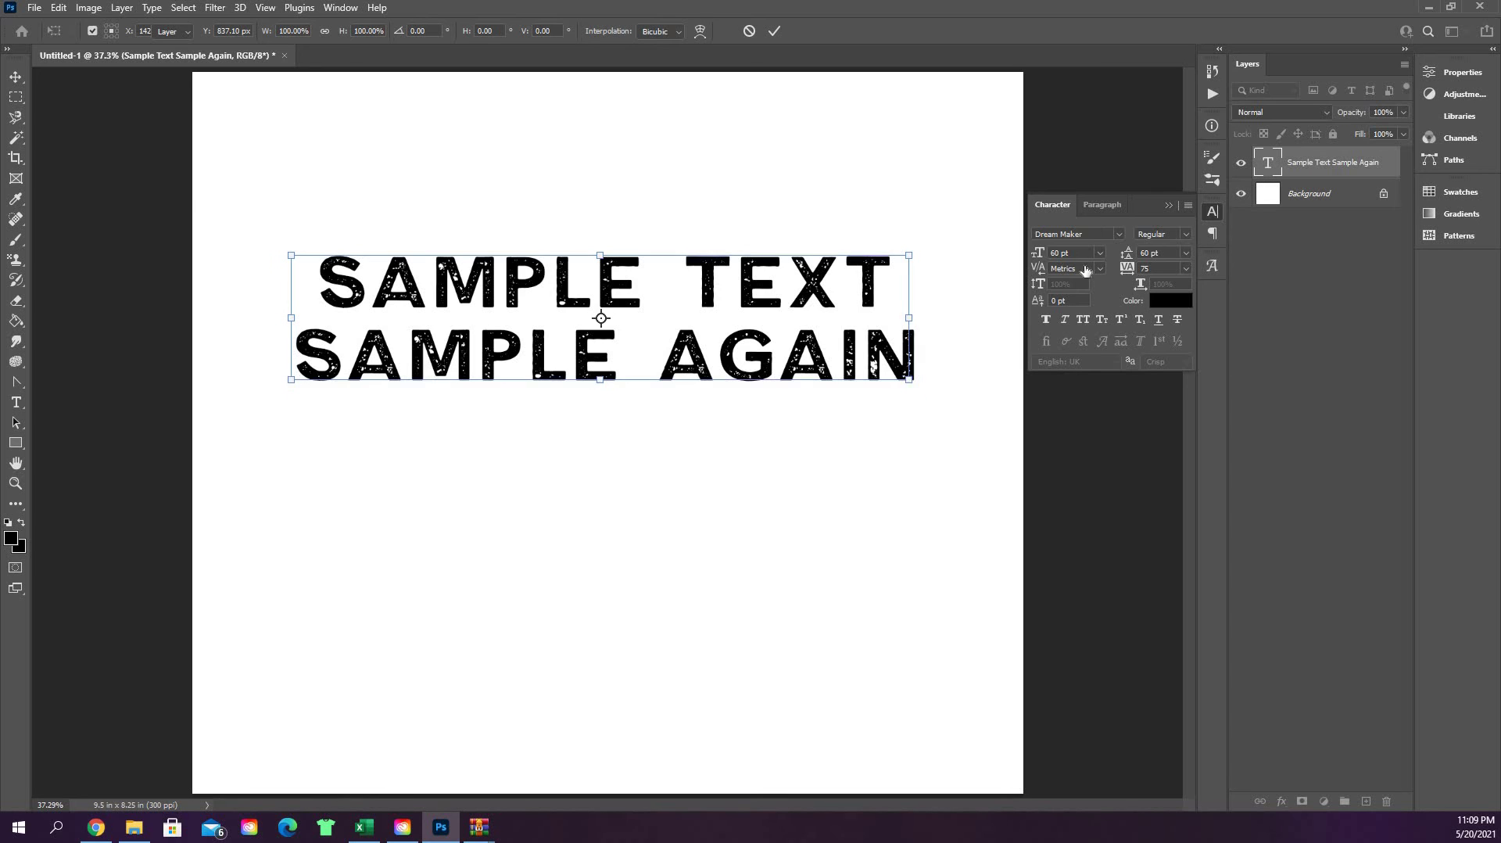
{"action": "left_click", "coordinate": [1059, 284]}
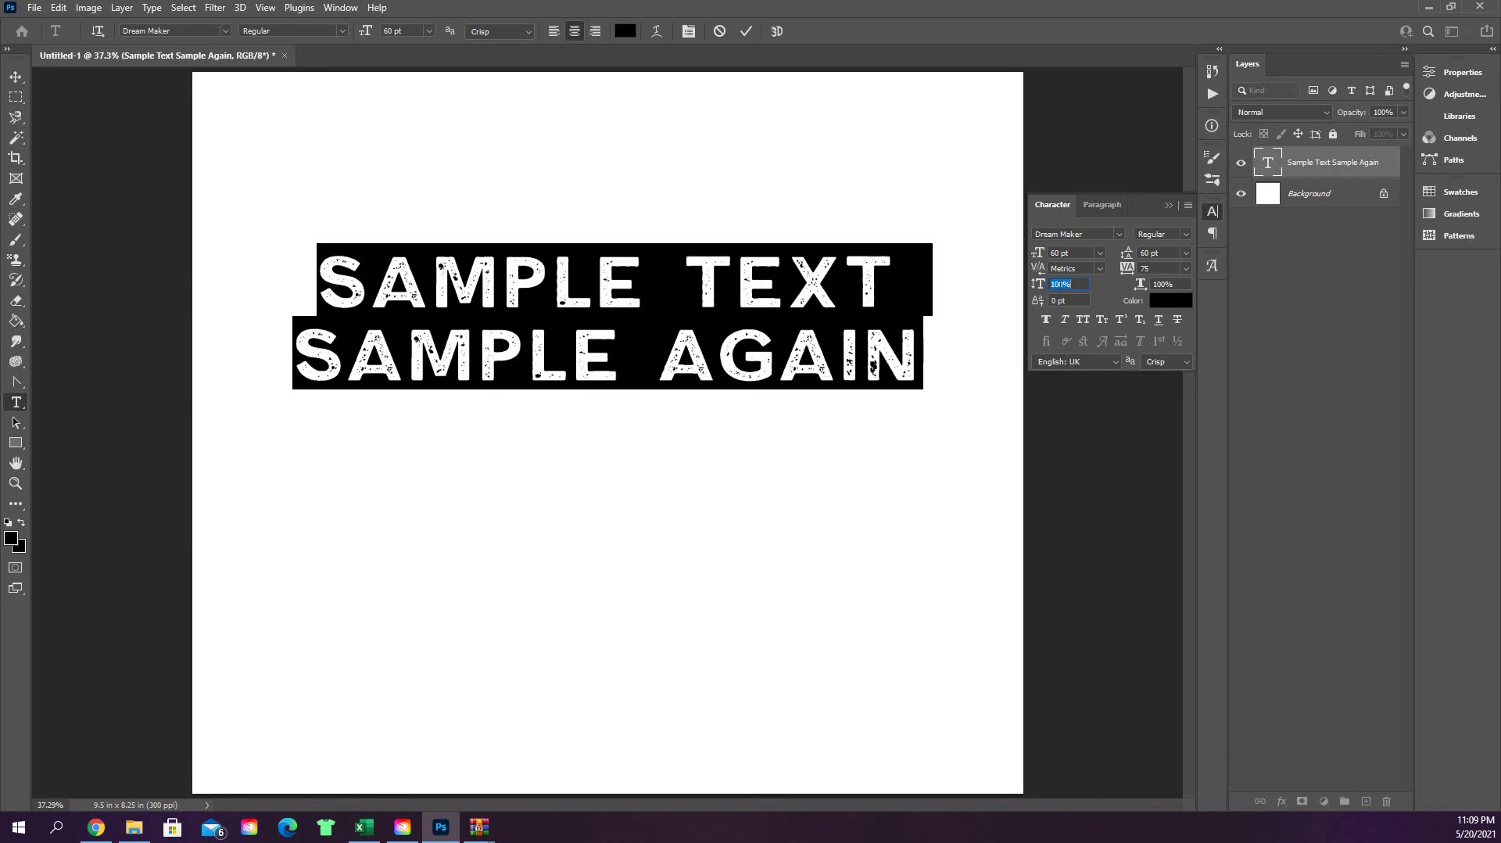
{"action": "type", "text": "1"}
{"action": "key", "text": "Return"}
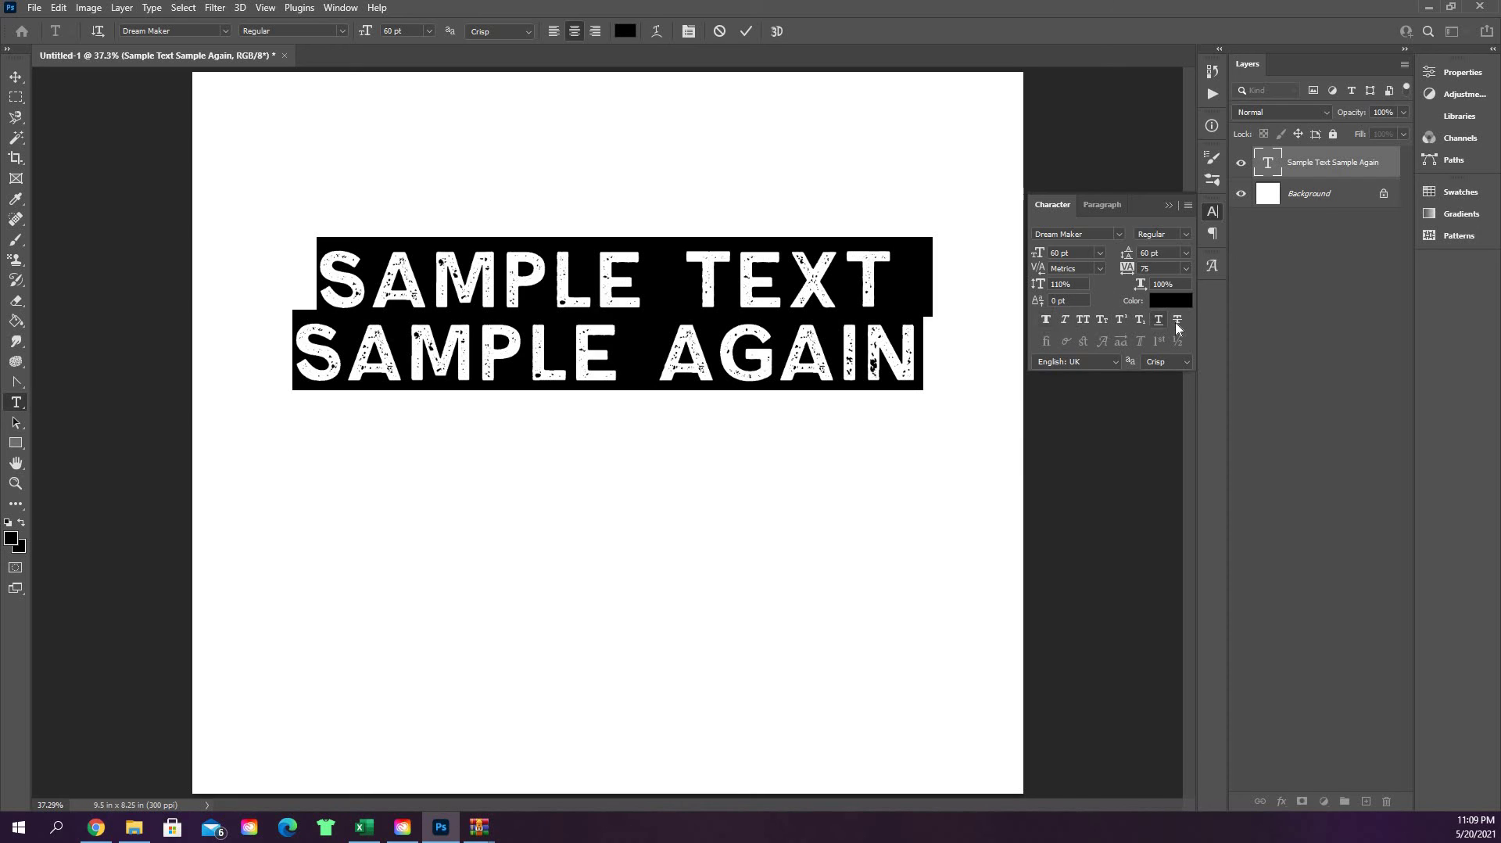
Try Faux Bold on both text lines with the selection highlight hidden, and turn it off again
{"action": "left_click", "coordinate": [1047, 320]}
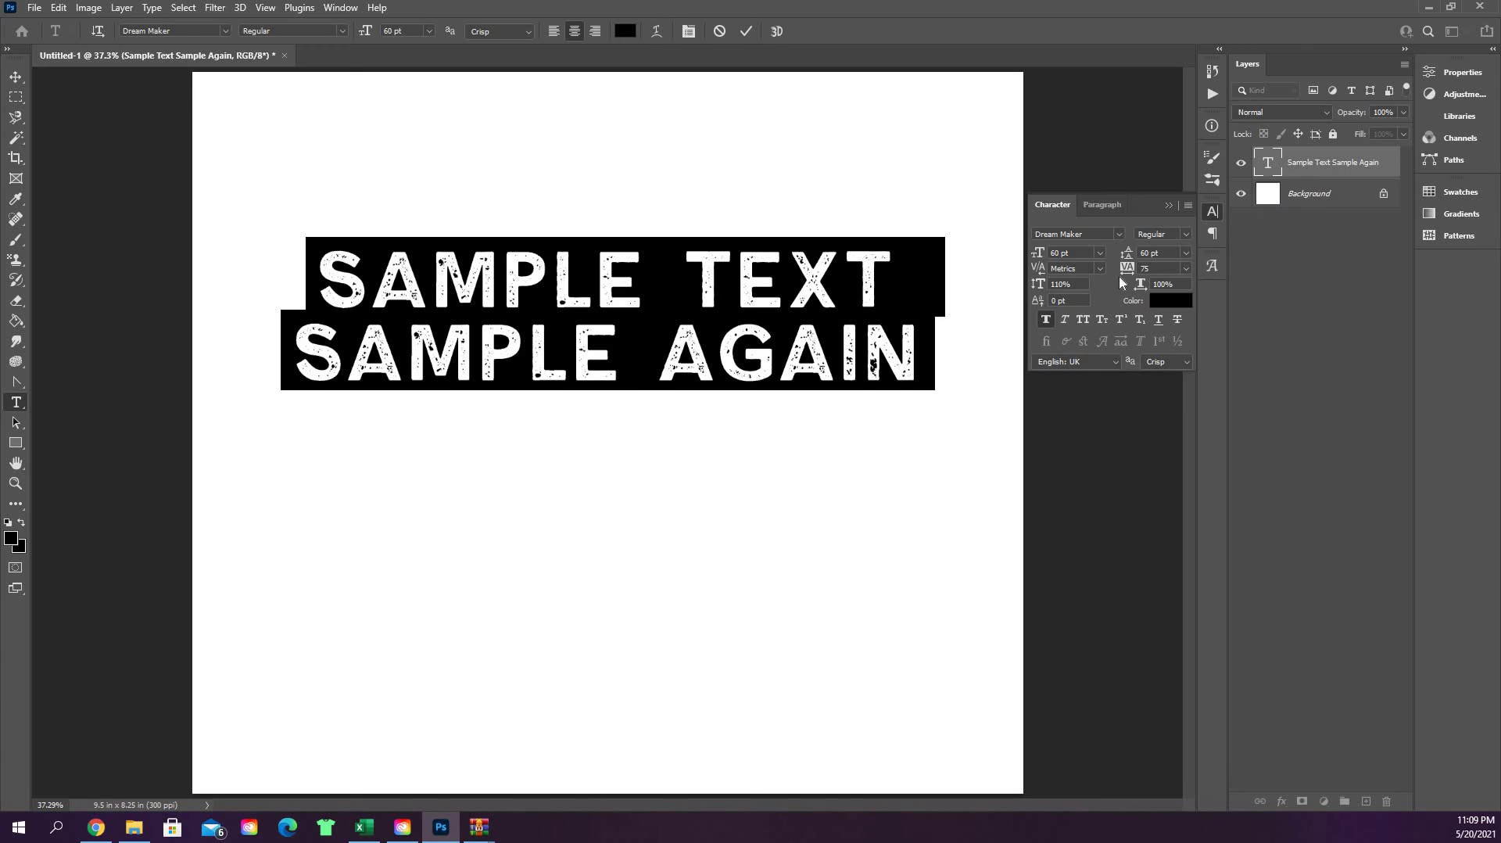
{"action": "key", "text": "ctrl+h"}
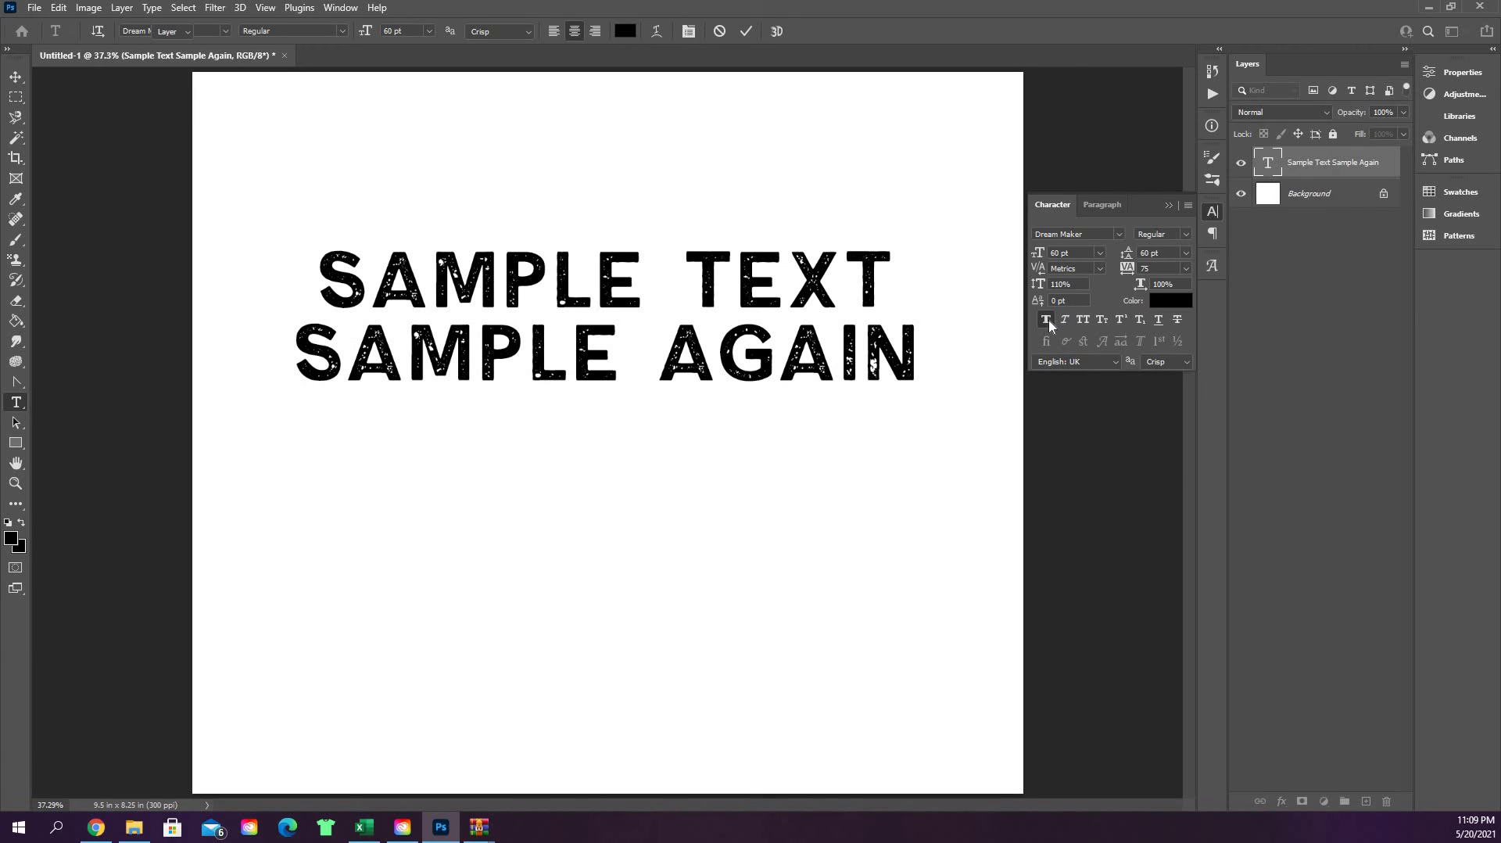
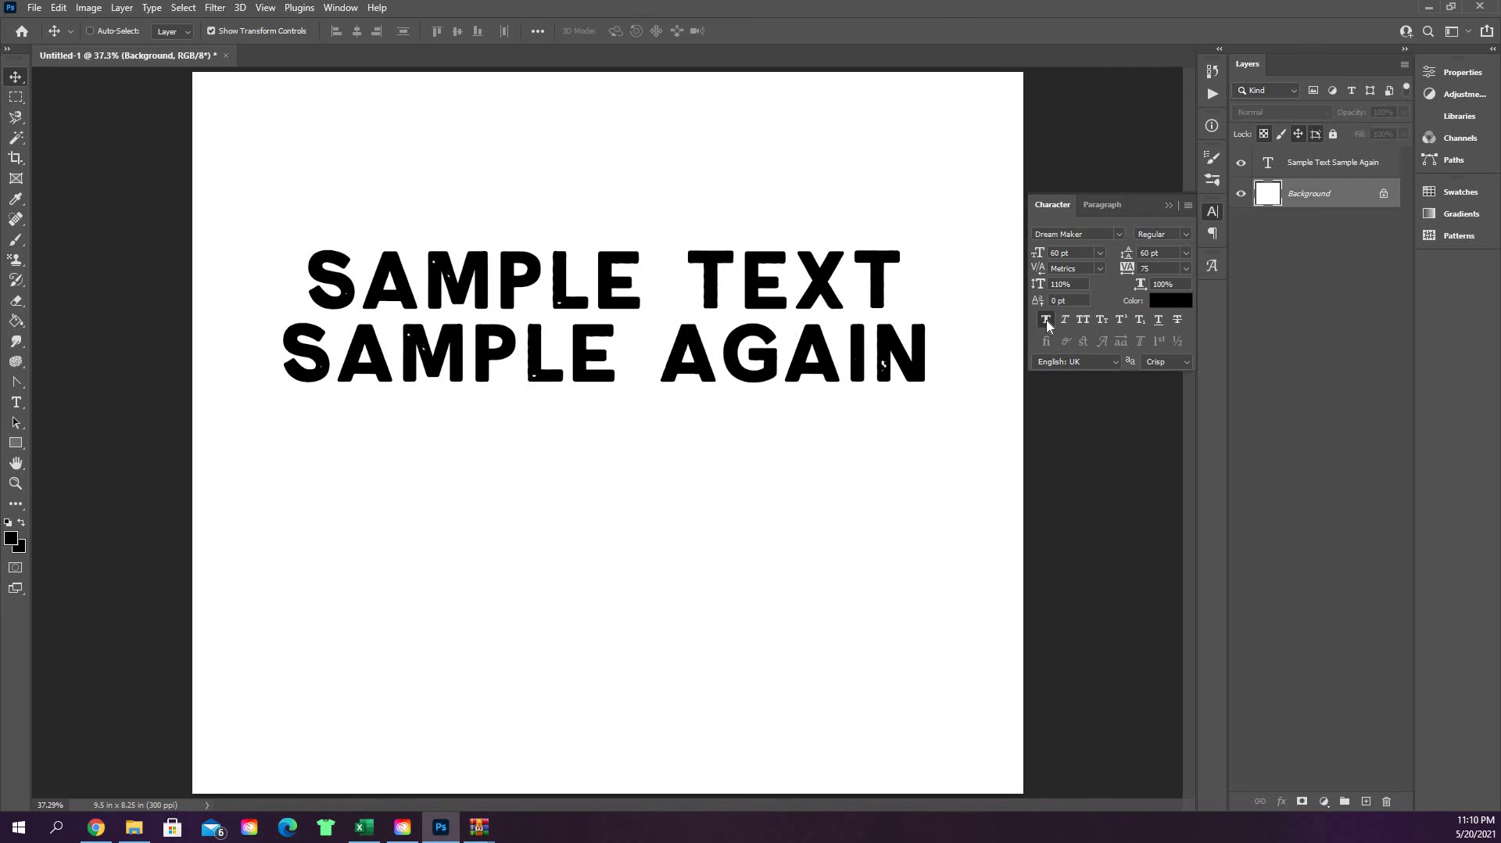
{"action": "left_click", "coordinate": [1046, 320]}
{"action": "left_click", "coordinate": [1297, 169]}
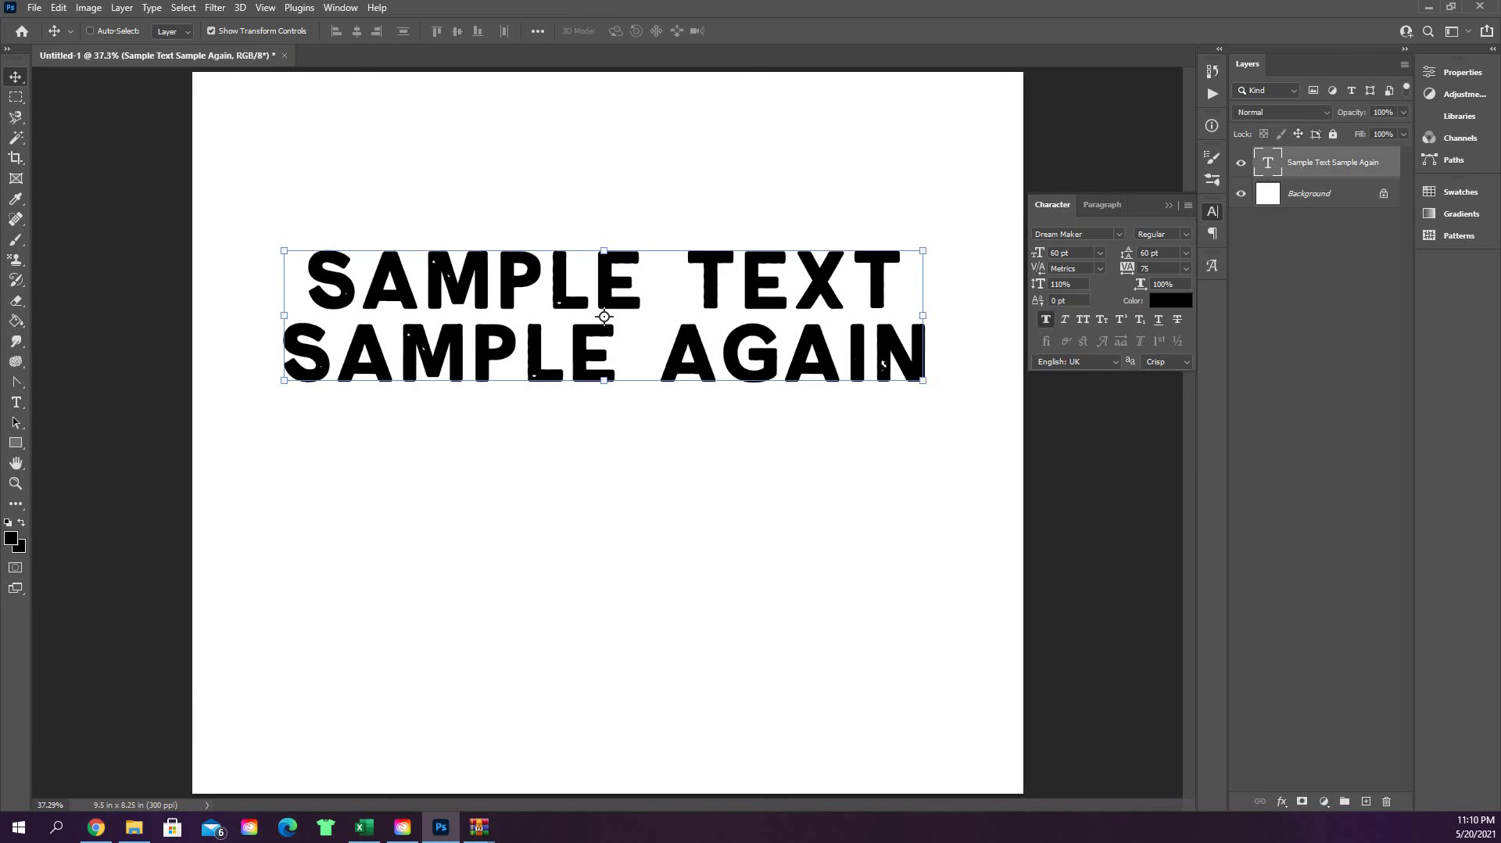
{"action": "left_click", "coordinate": [1047, 320]}
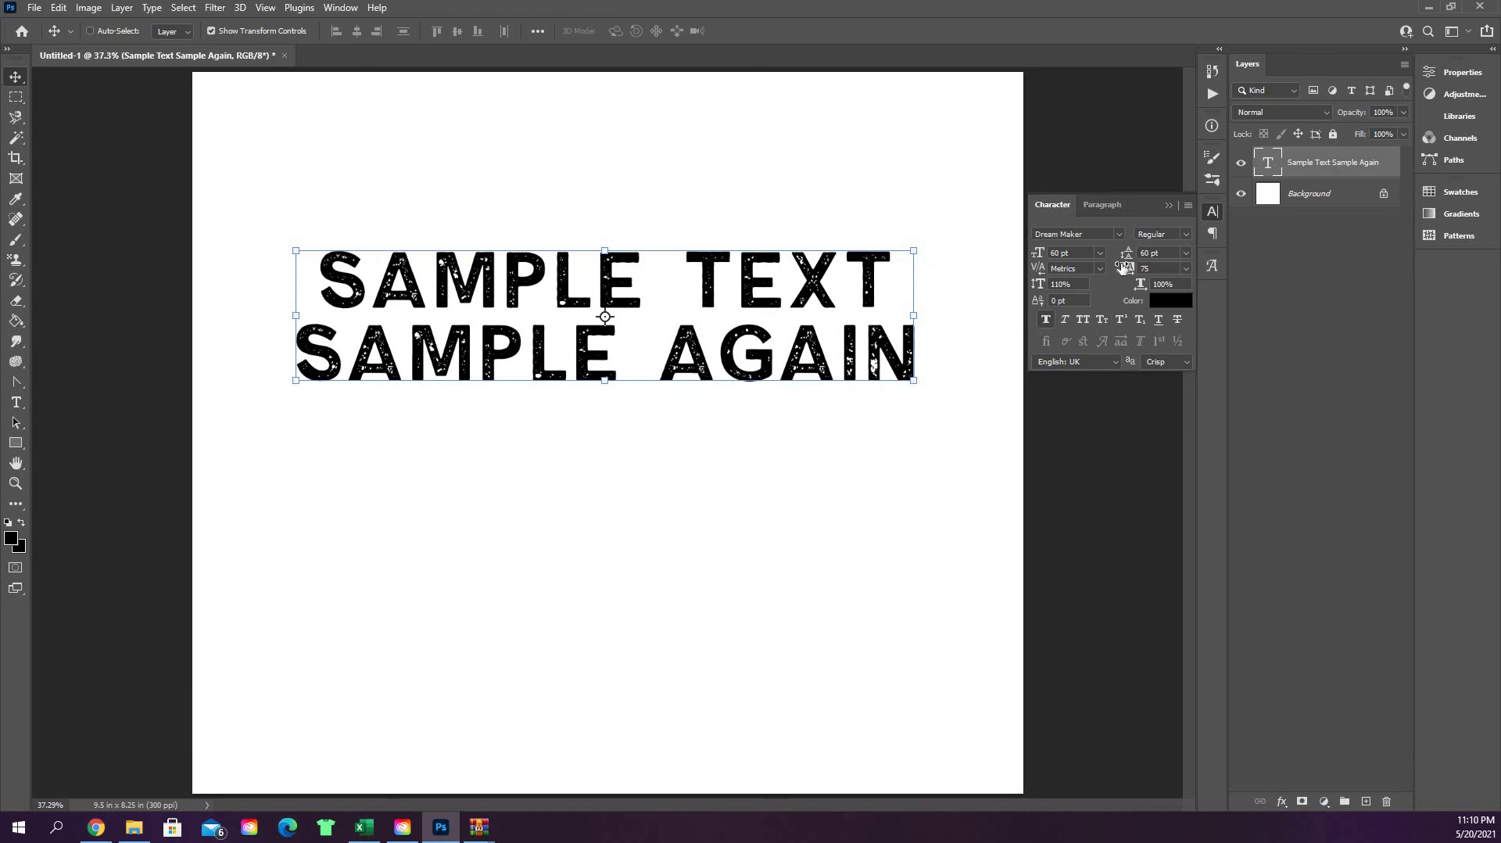
Try Faux Italic, All Caps and Small Caps in turn on both text lines
{"action": "left_click", "coordinate": [1066, 319]}
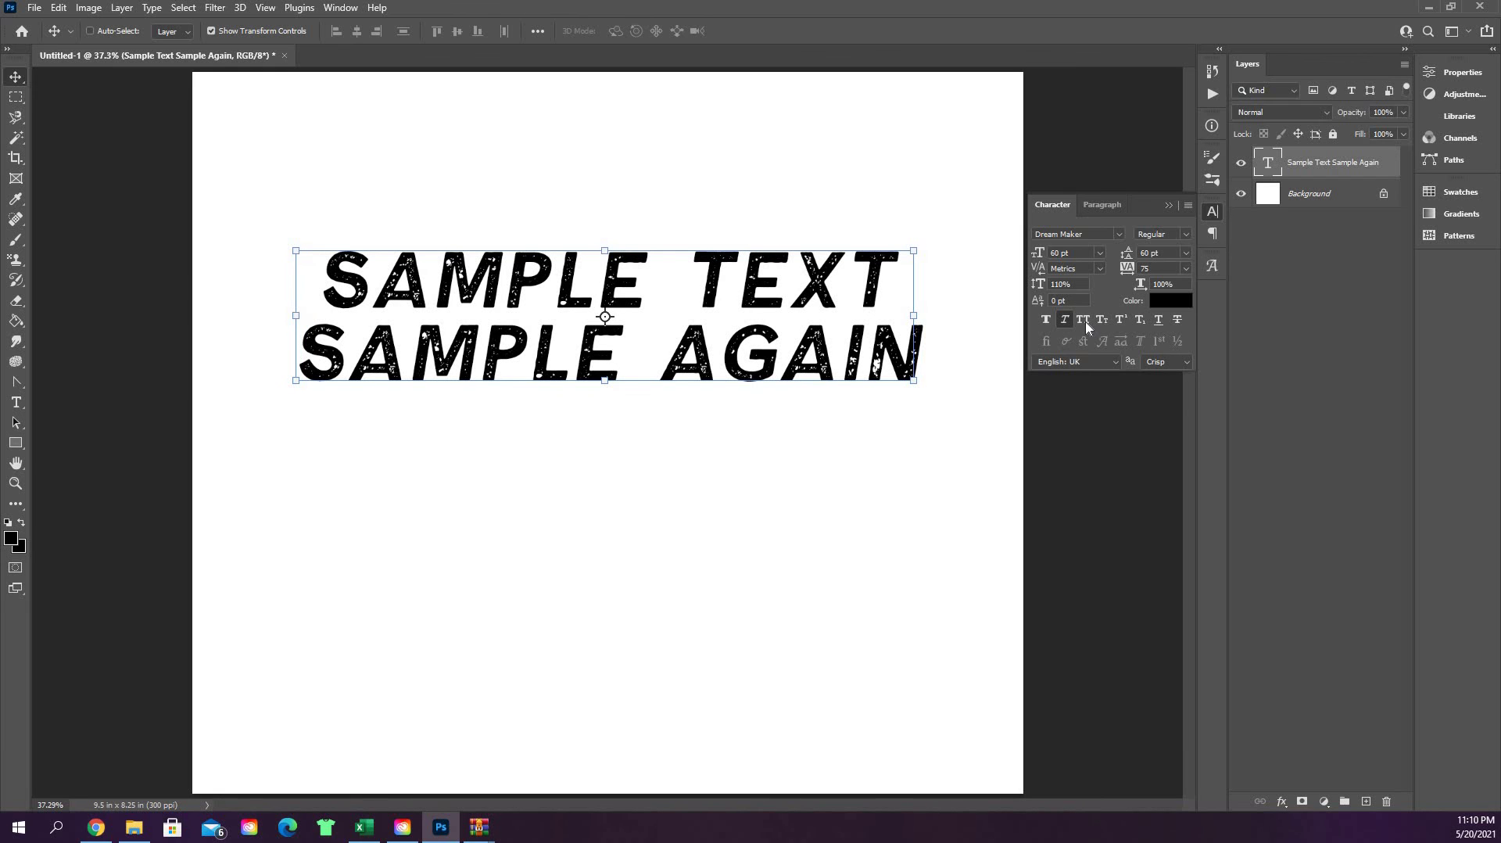
{"action": "left_click", "coordinate": [1085, 322]}
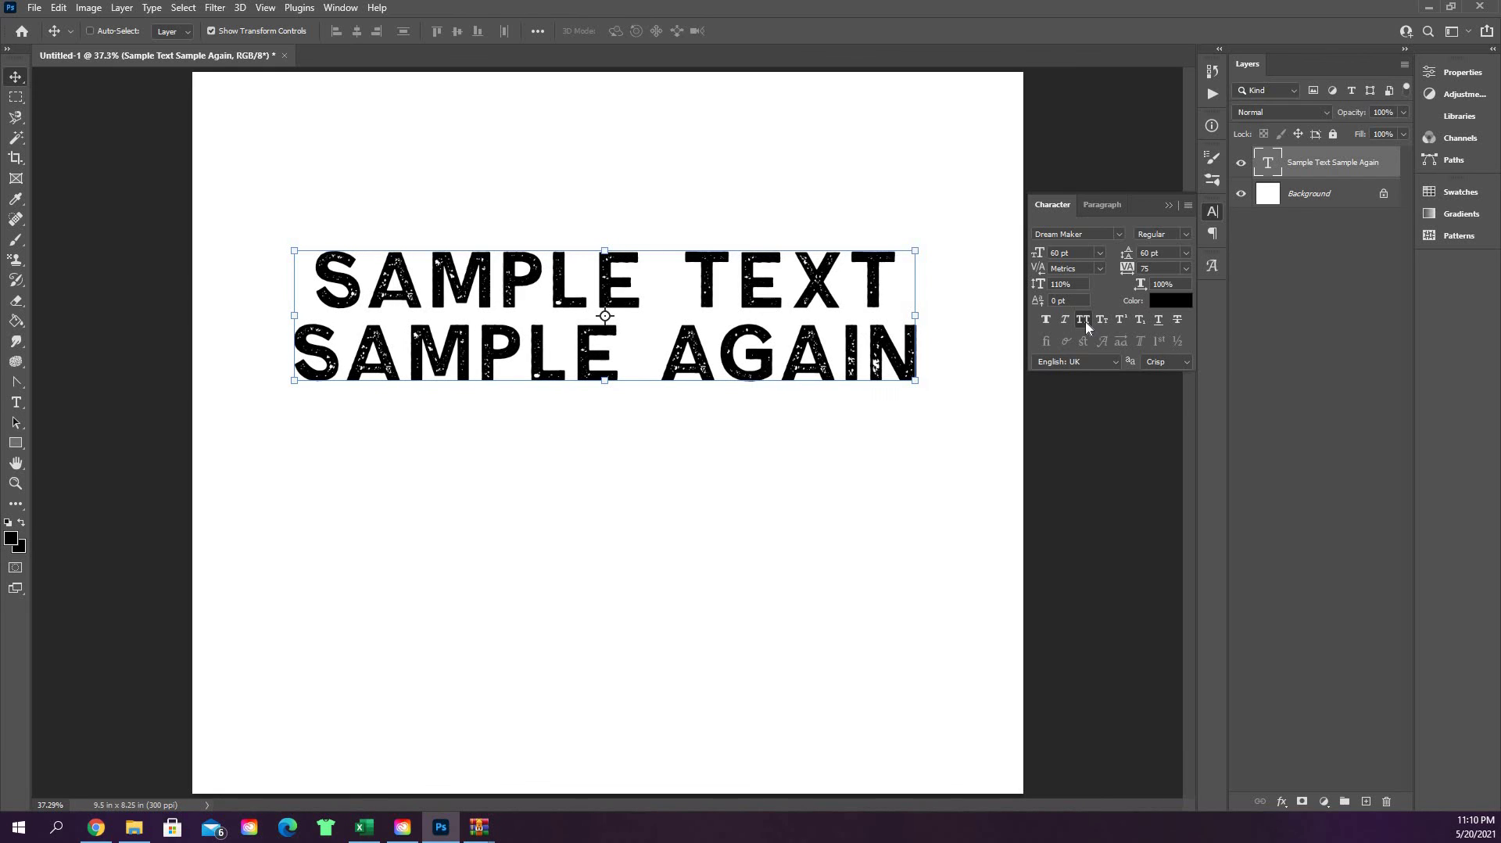
{"action": "left_click", "coordinate": [1085, 322]}
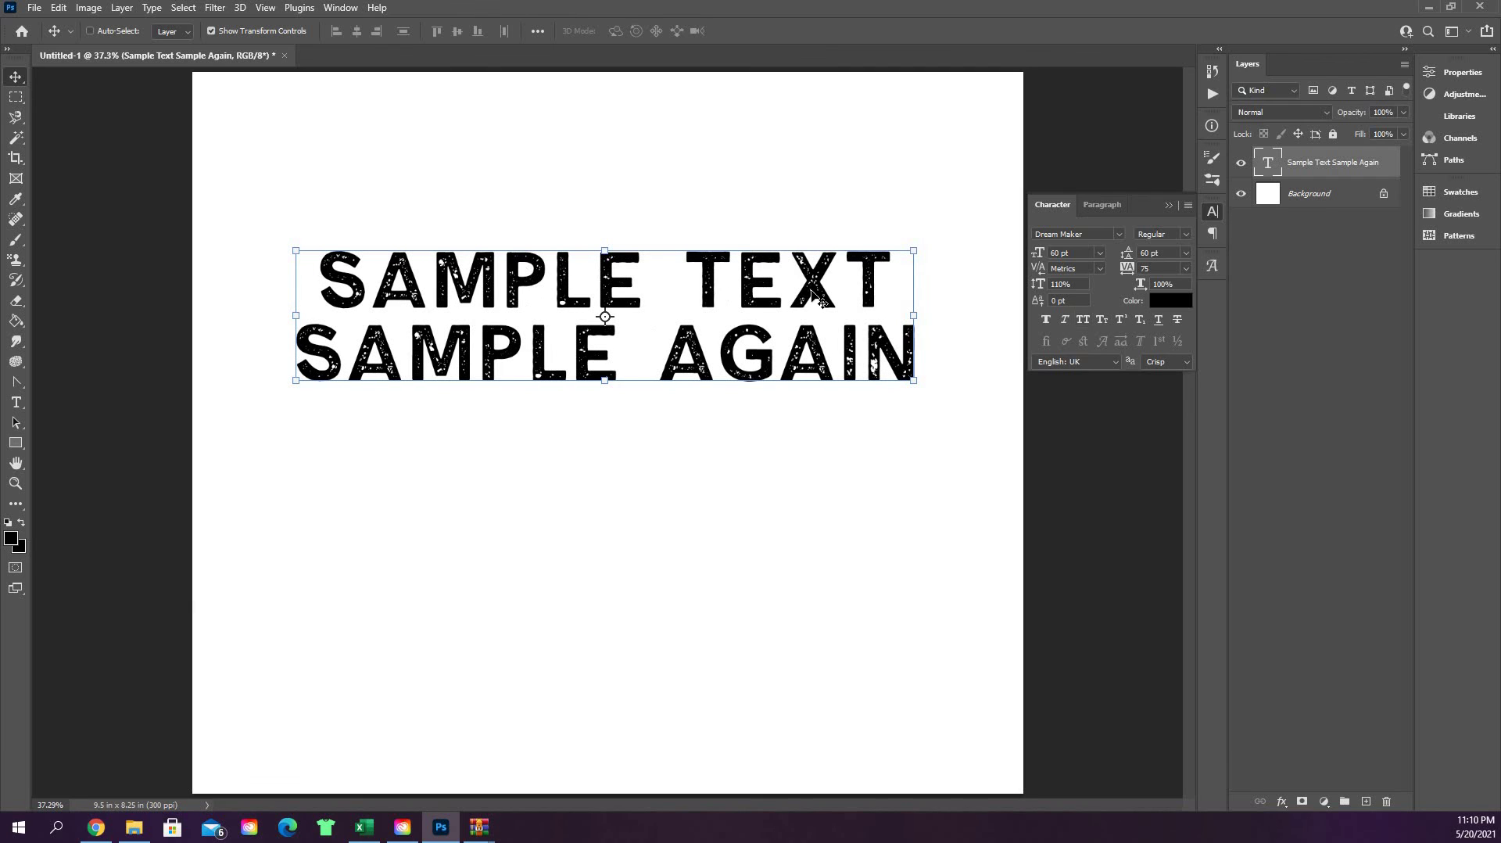
{"action": "left_click", "coordinate": [1103, 320]}
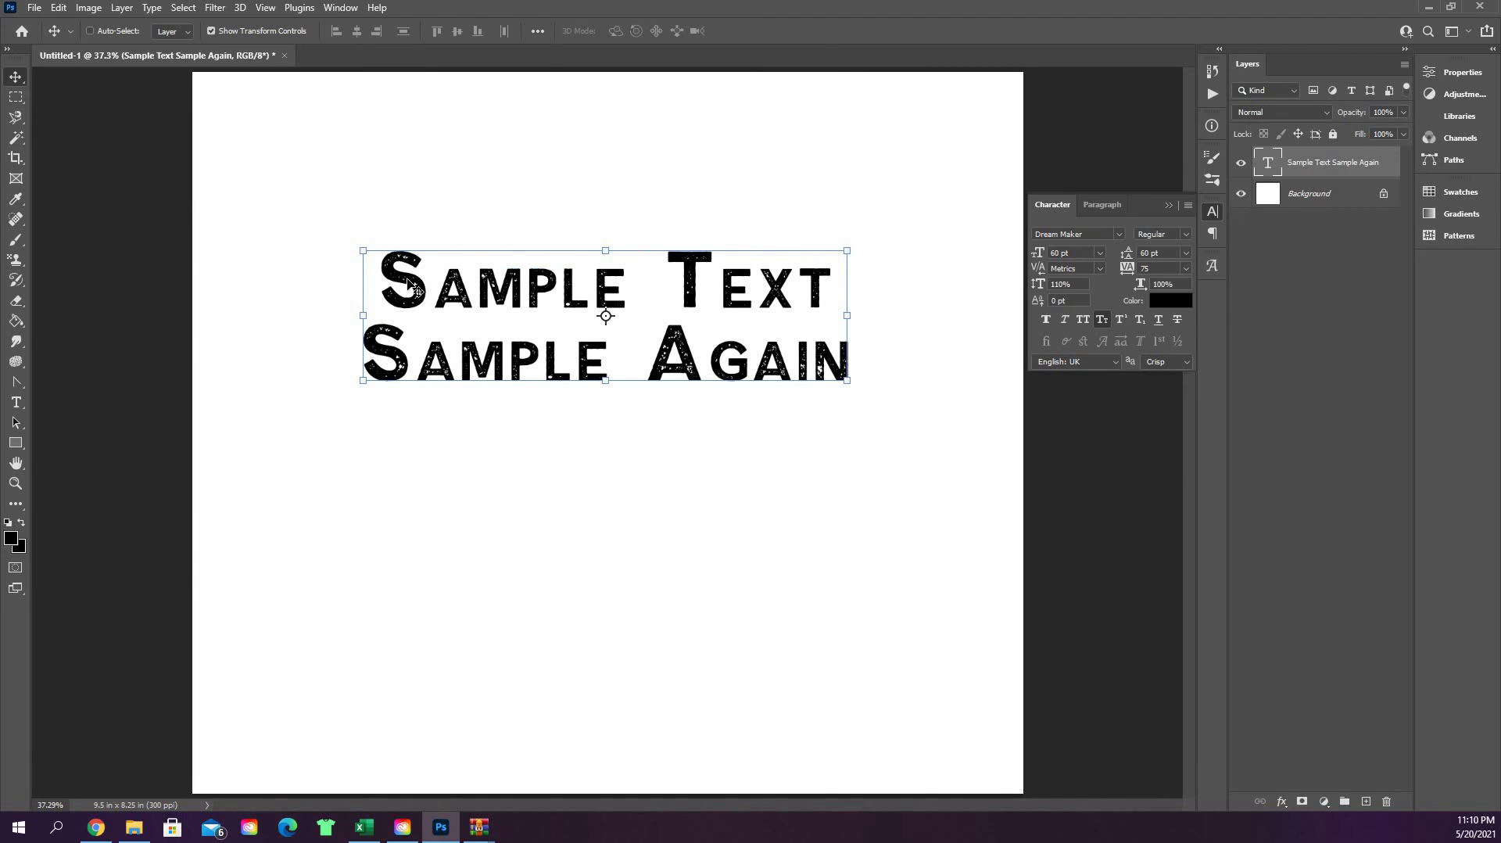
Try Superscript, Subscript, Underline and Strikethrough on the text layer, and turn these styles off again
{"action": "left_click", "coordinate": [1118, 319]}
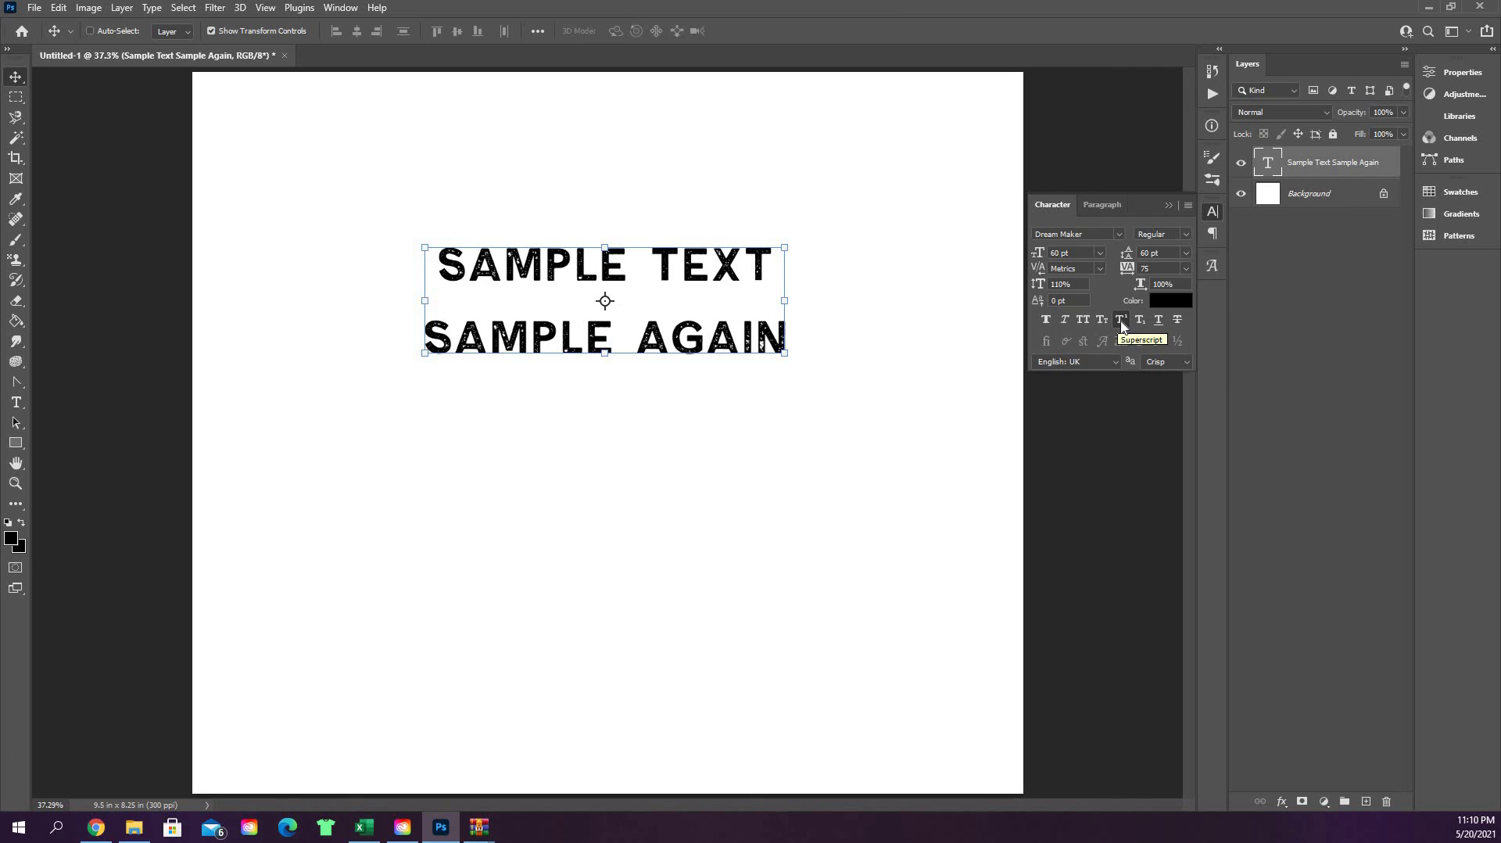
{"action": "left_click", "coordinate": [1140, 321]}
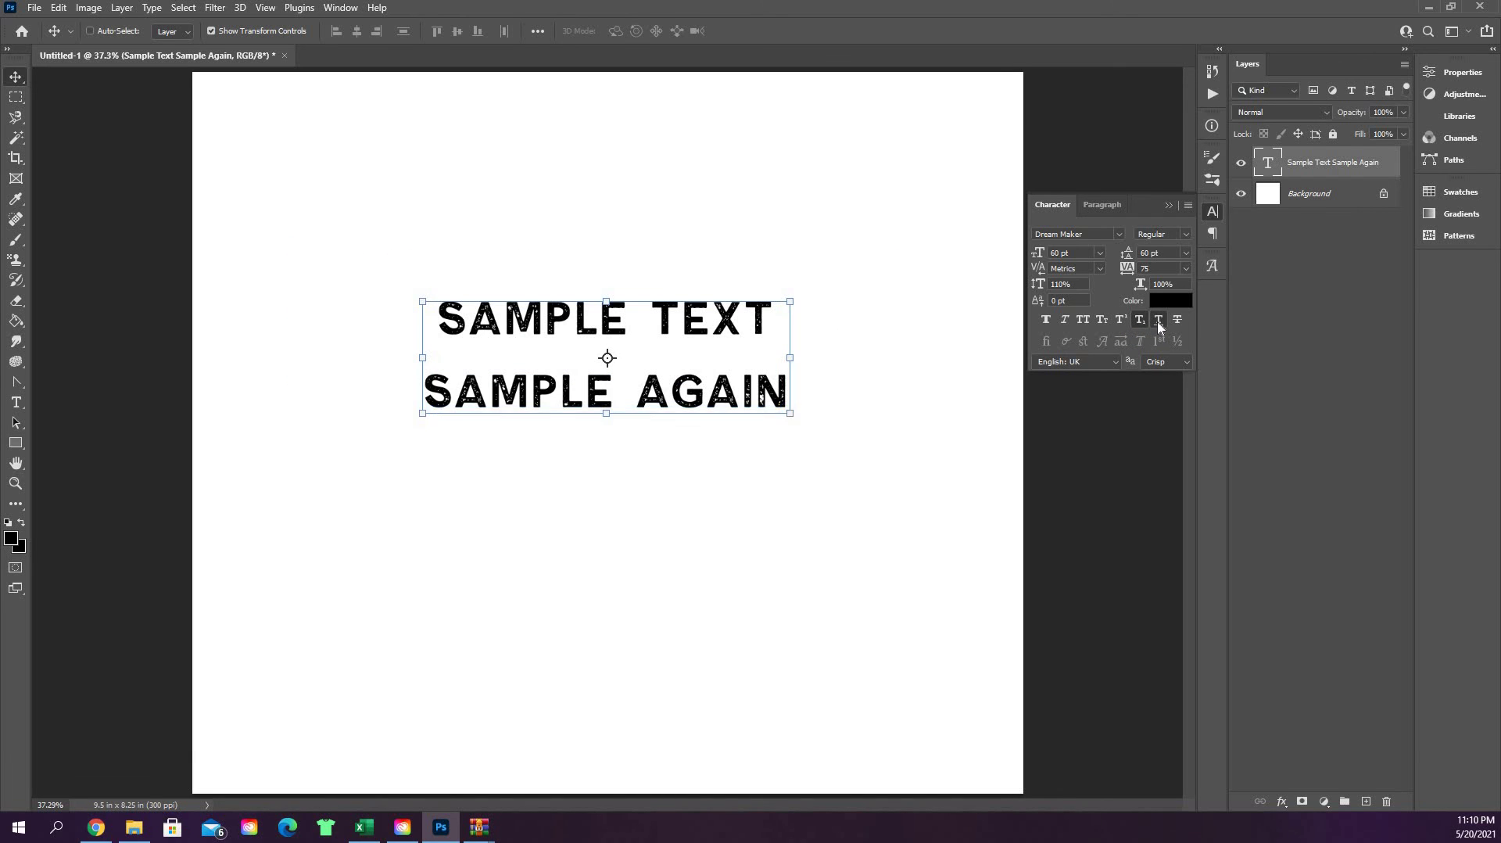
{"action": "left_click", "coordinate": [1158, 321]}
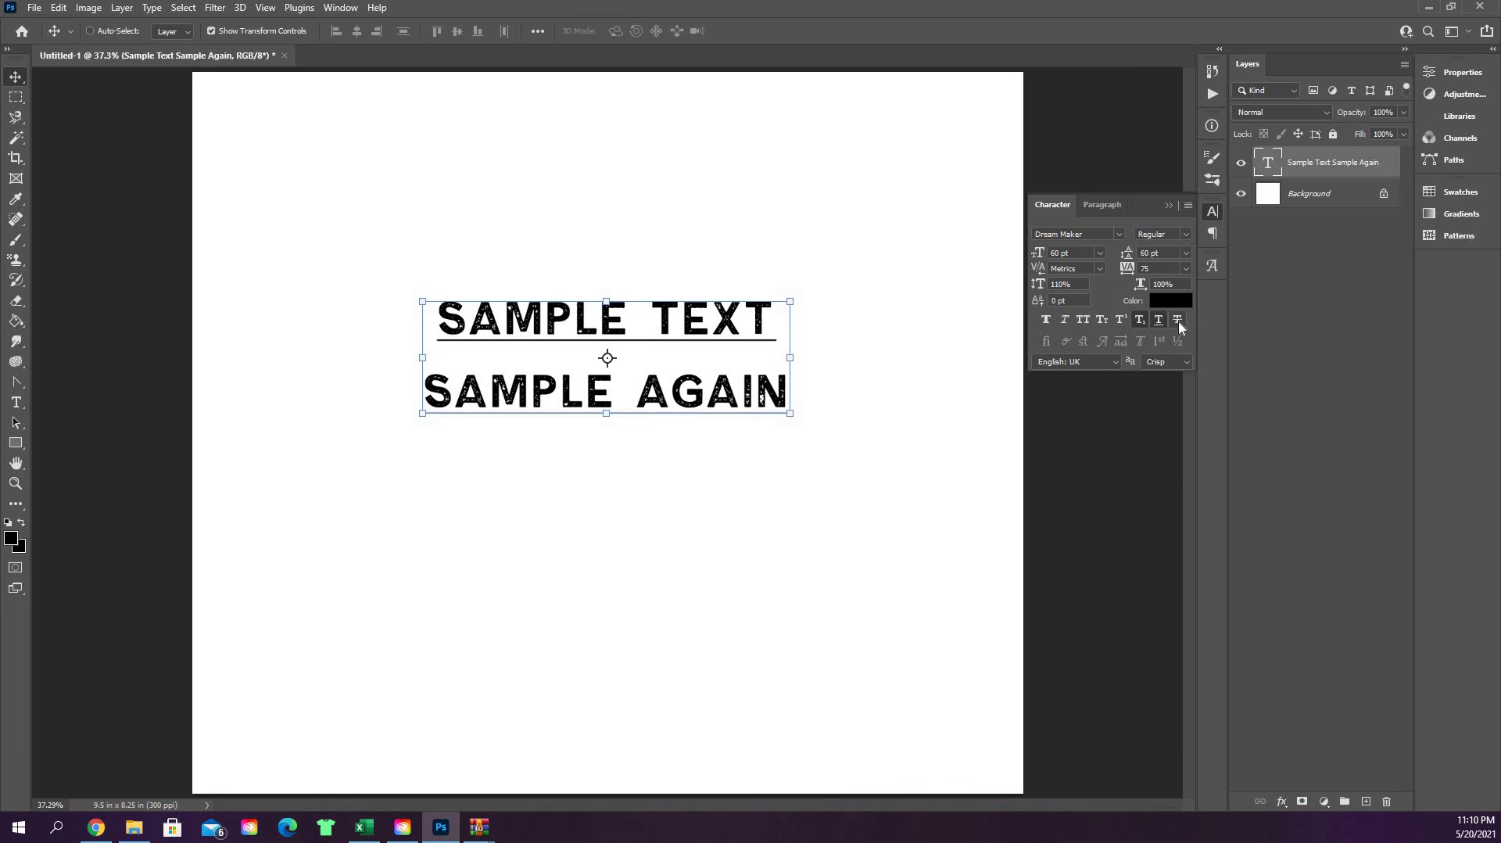
{"action": "left_click", "coordinate": [1178, 321]}
{"action": "left_click", "coordinate": [1158, 321]}
{"action": "left_click", "coordinate": [1140, 319]}
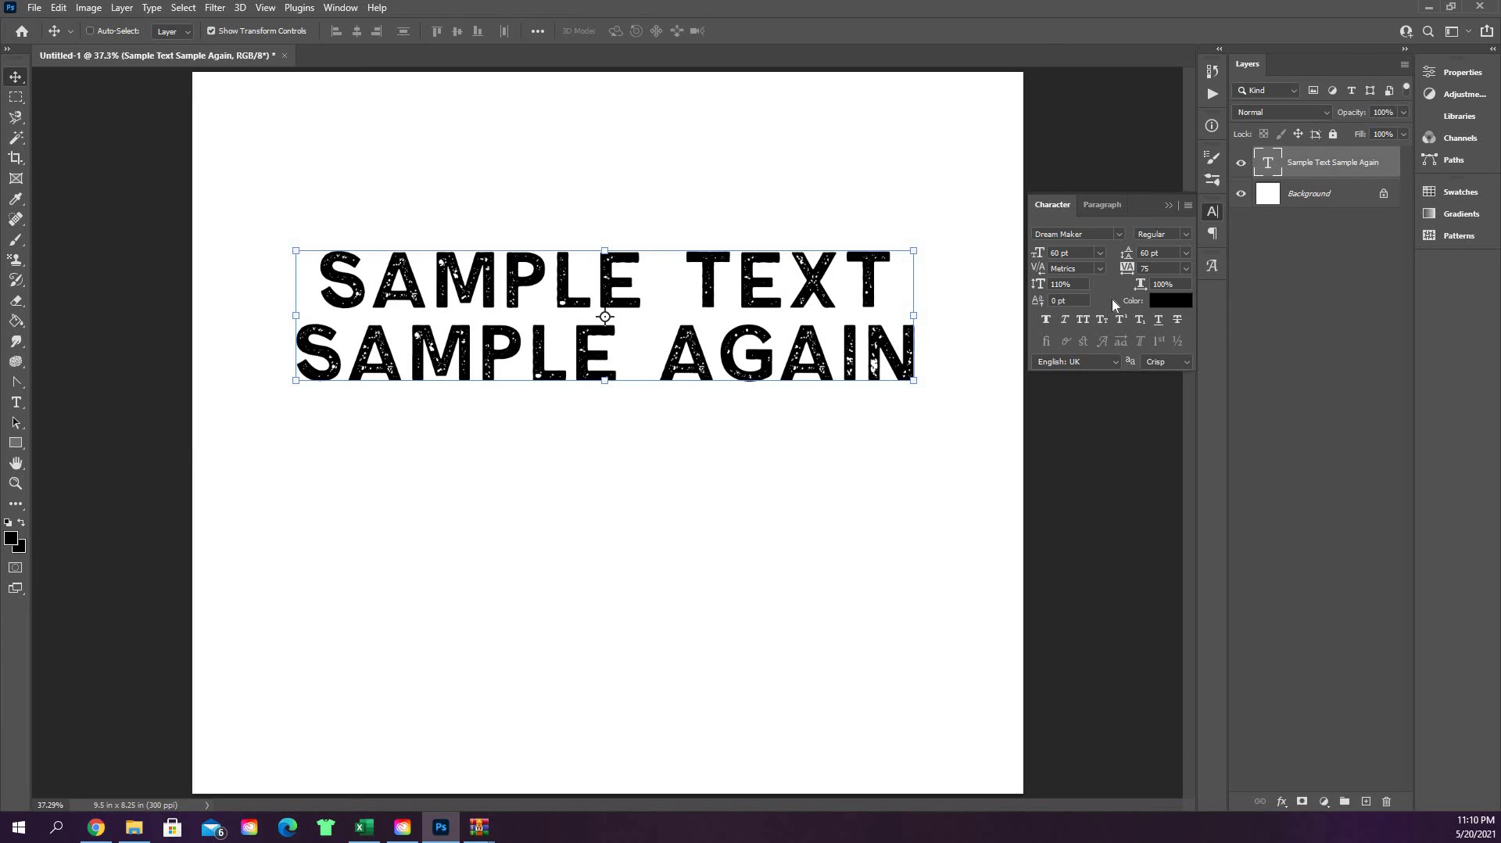
Select all text on the sample text layer, collapse the Character settings, and show the available type tool variants
{"action": "double_click", "coordinate": [1261, 164]}
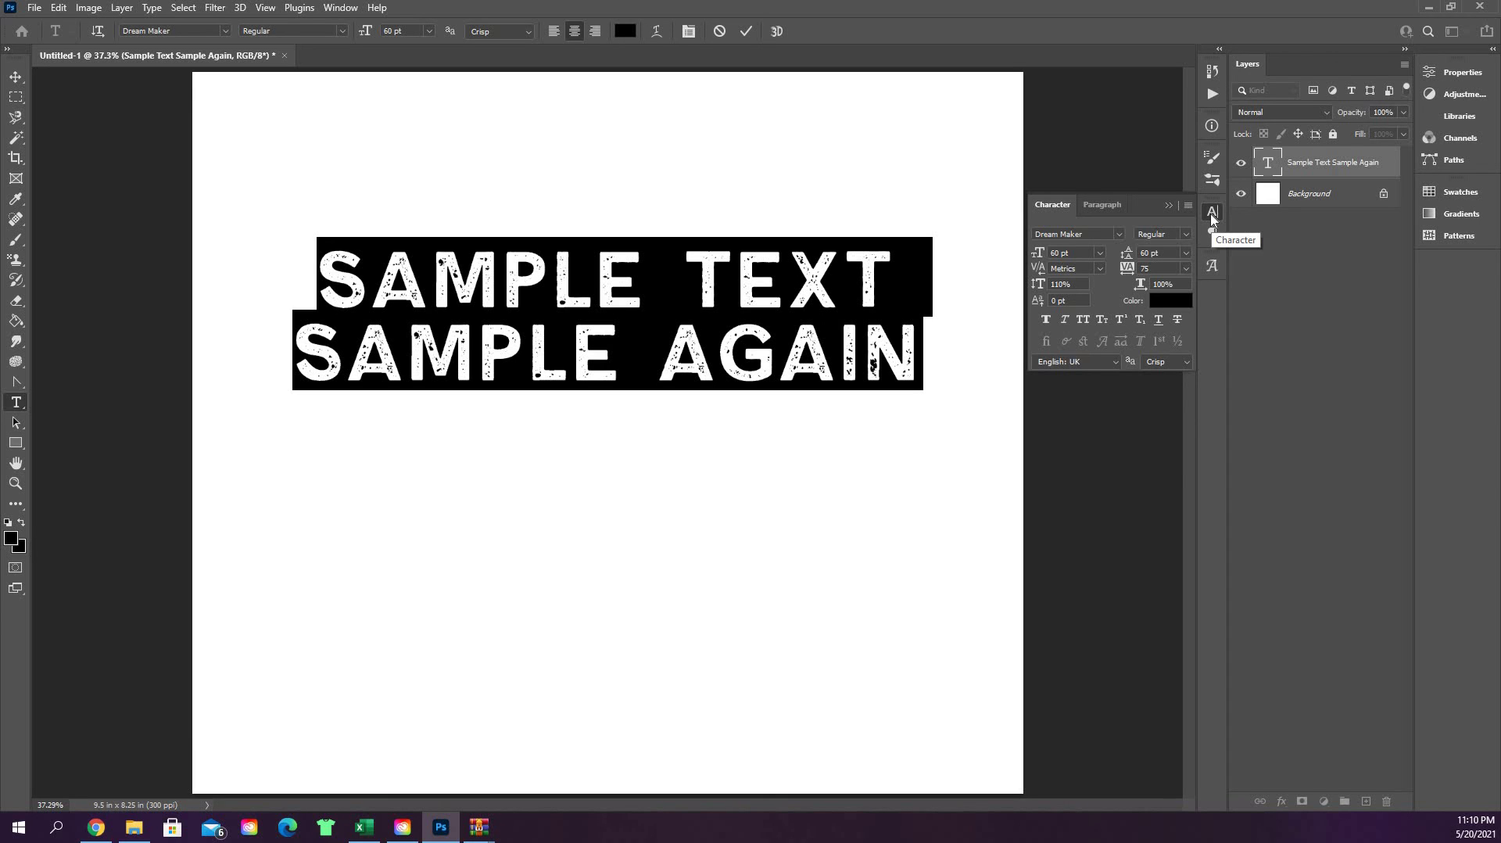
{"action": "left_click", "coordinate": [1172, 203]}
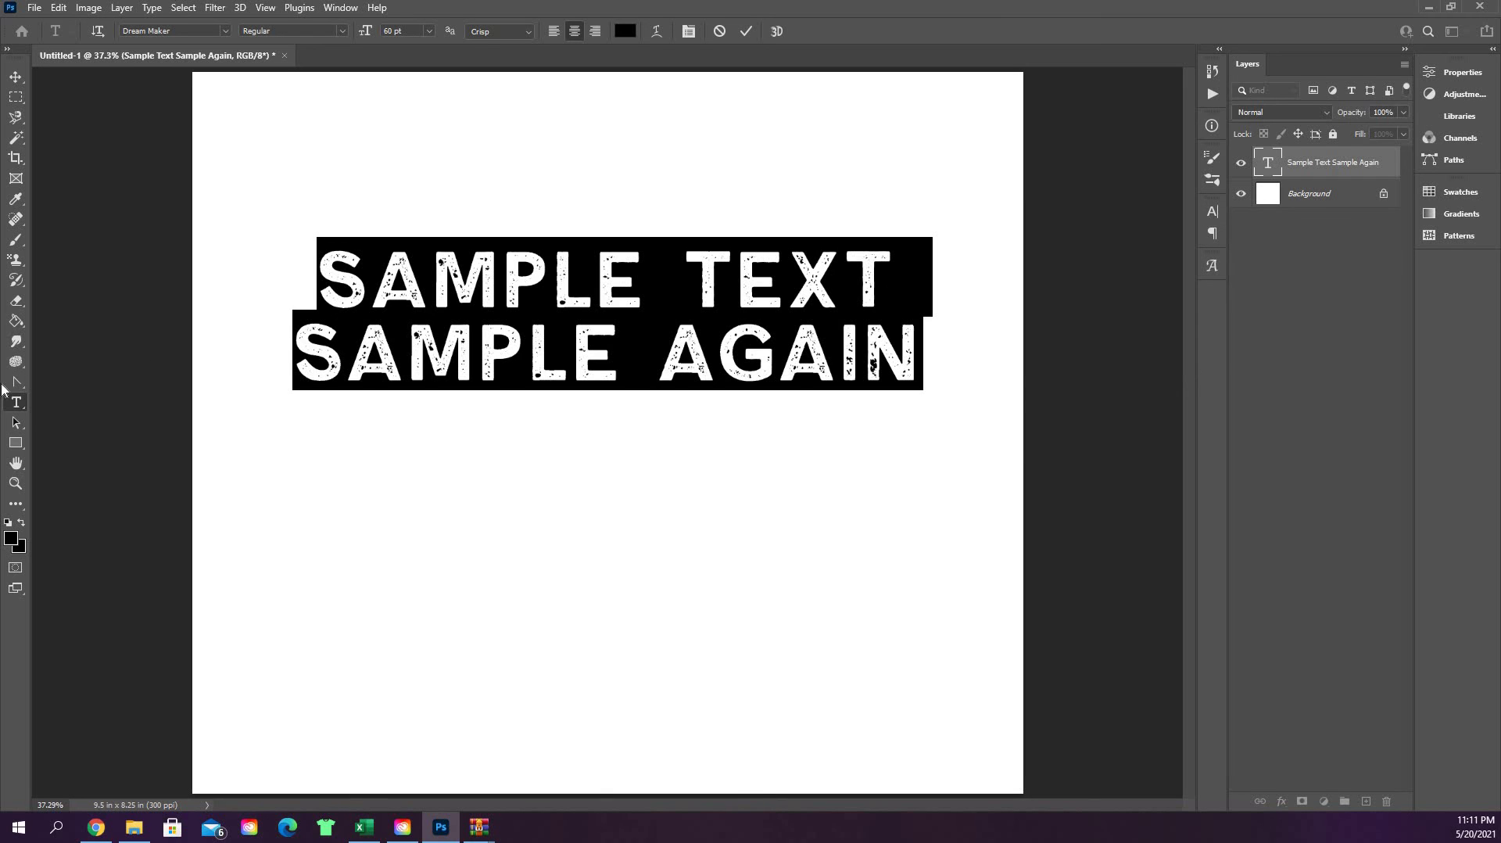
{"action": "left_click", "coordinate": [16, 404]}
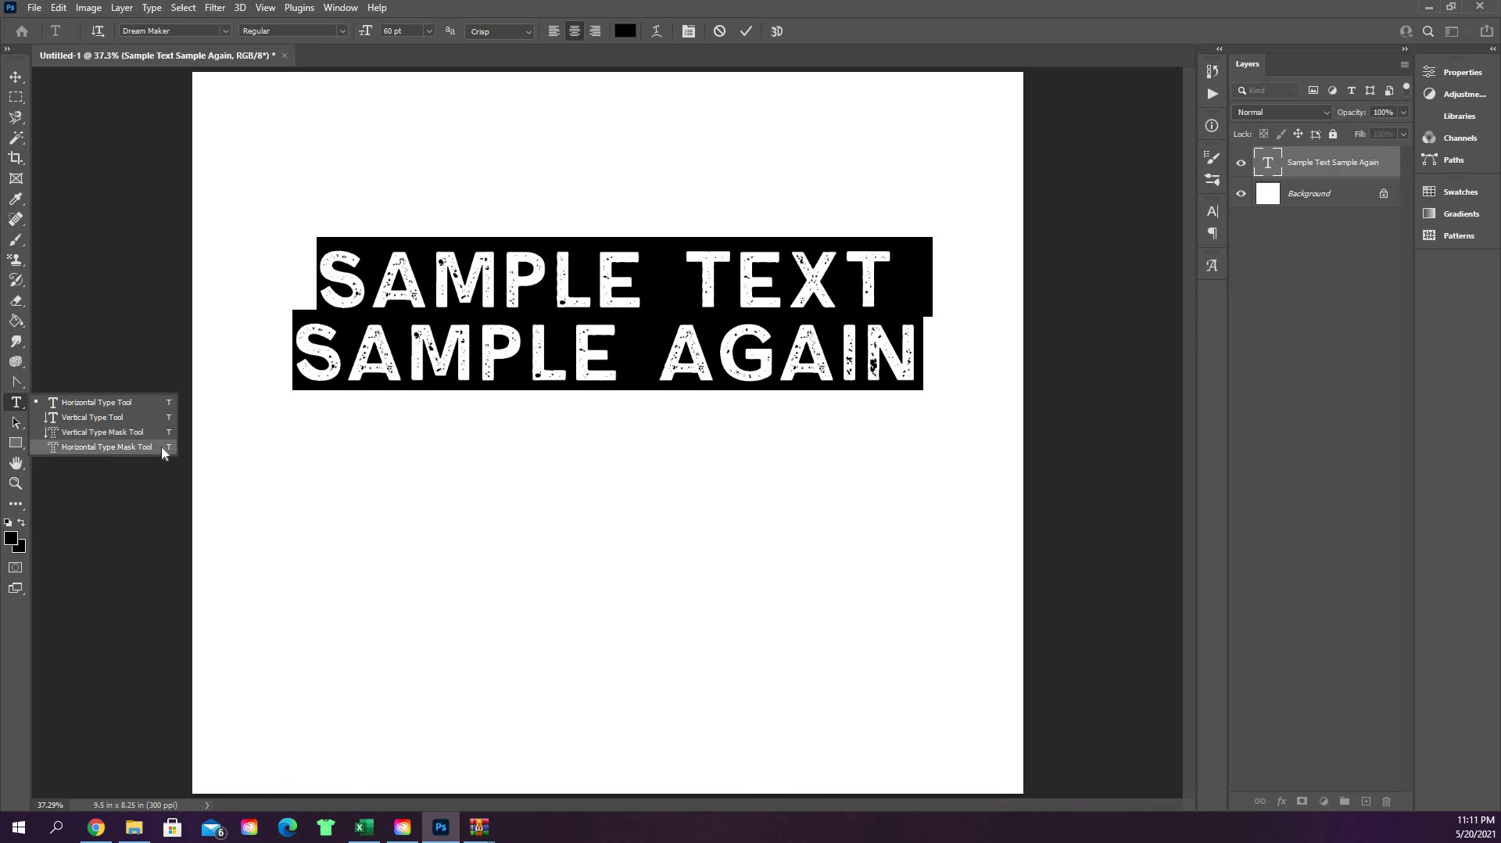
Leave text editing, view the available shape tool variants, and switch to the Path Selection tool
{"action": "left_click", "coordinate": [17, 424]}
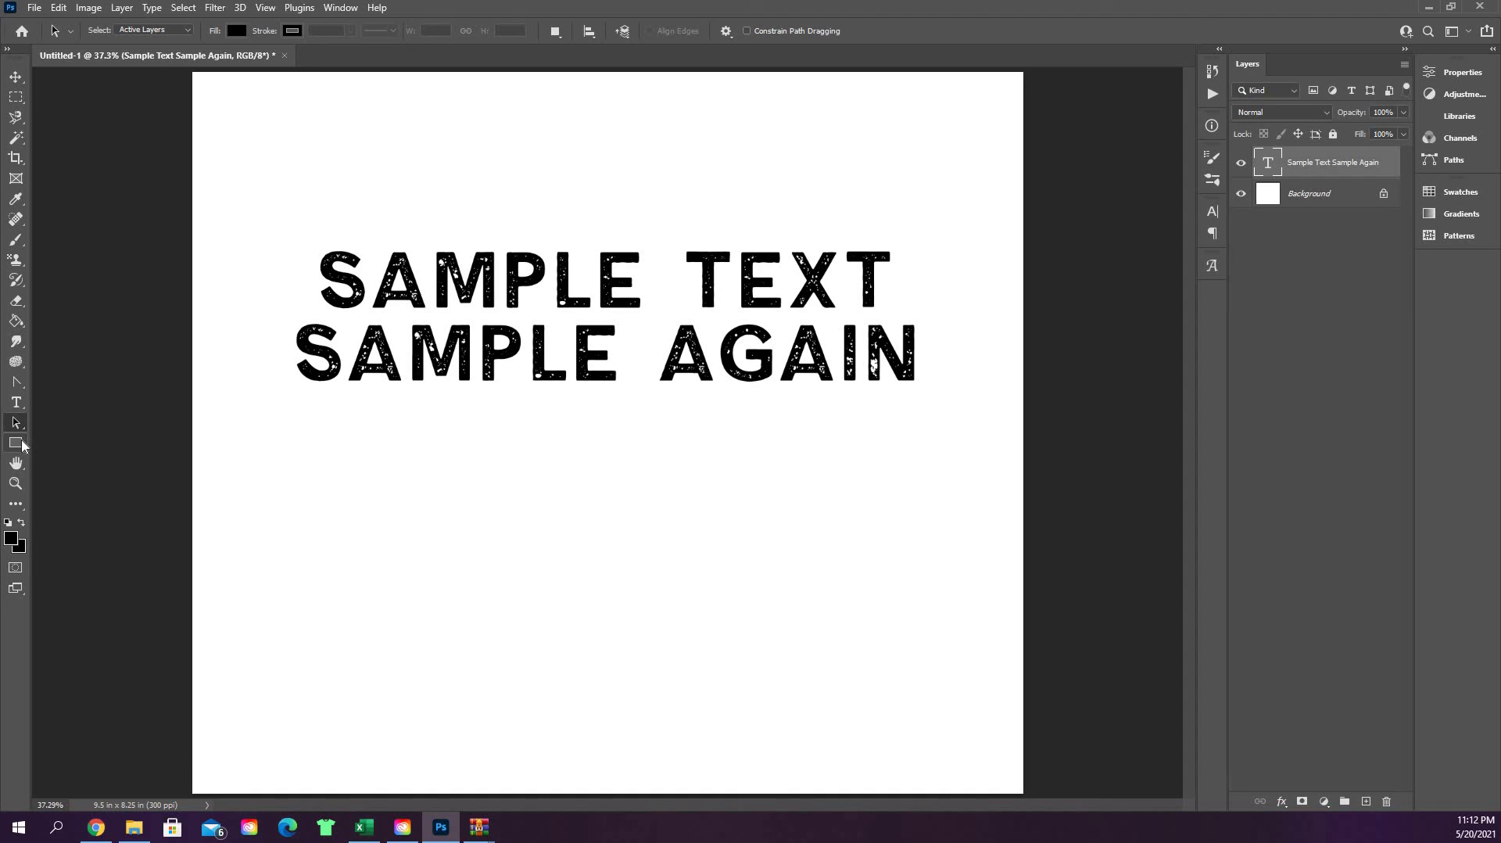
{"action": "left_click", "coordinate": [18, 443]}
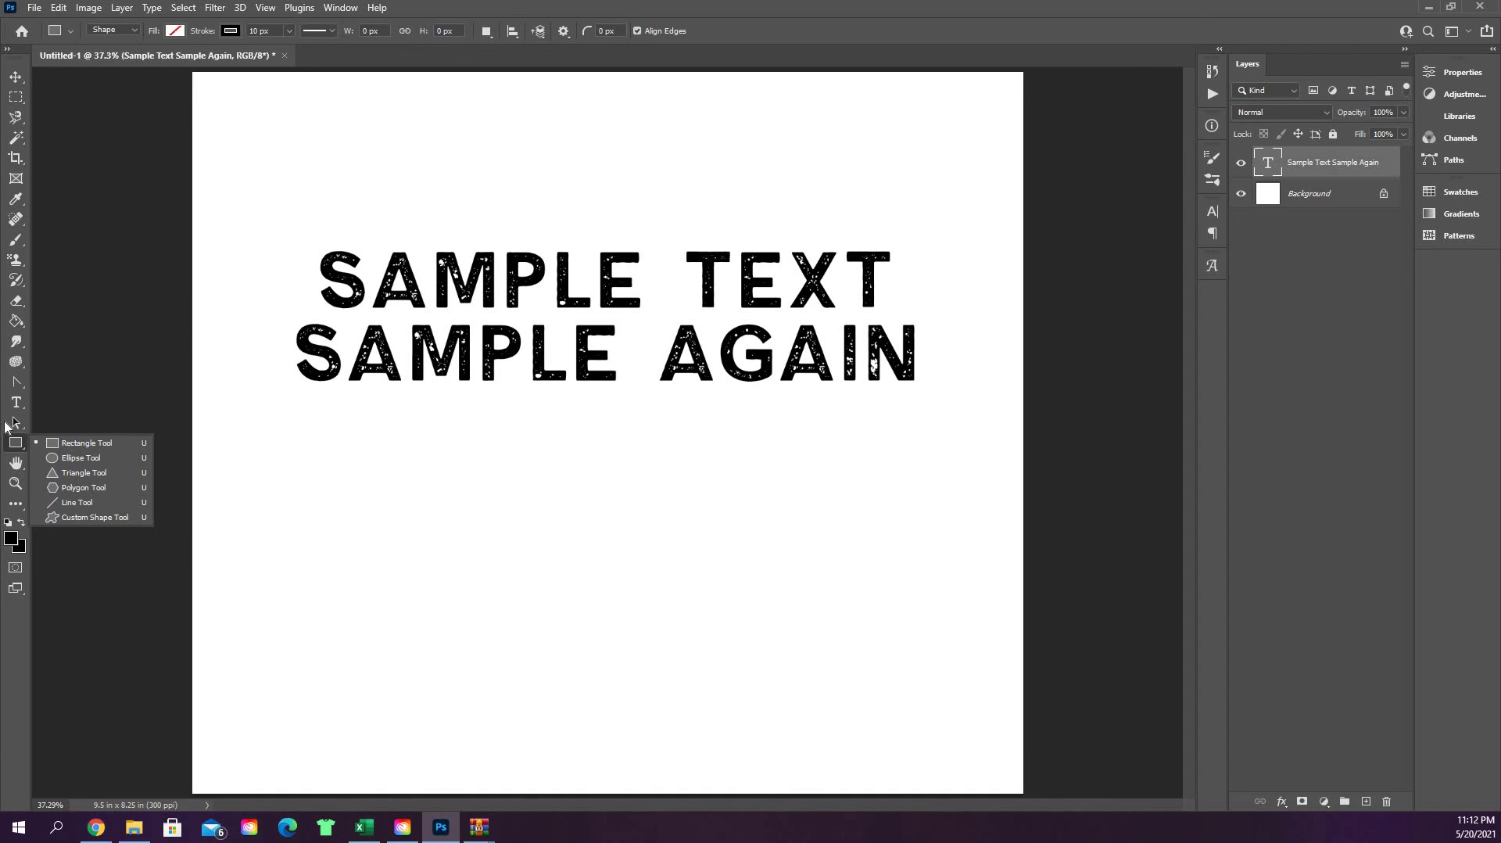
{"action": "left_click", "coordinate": [16, 423]}
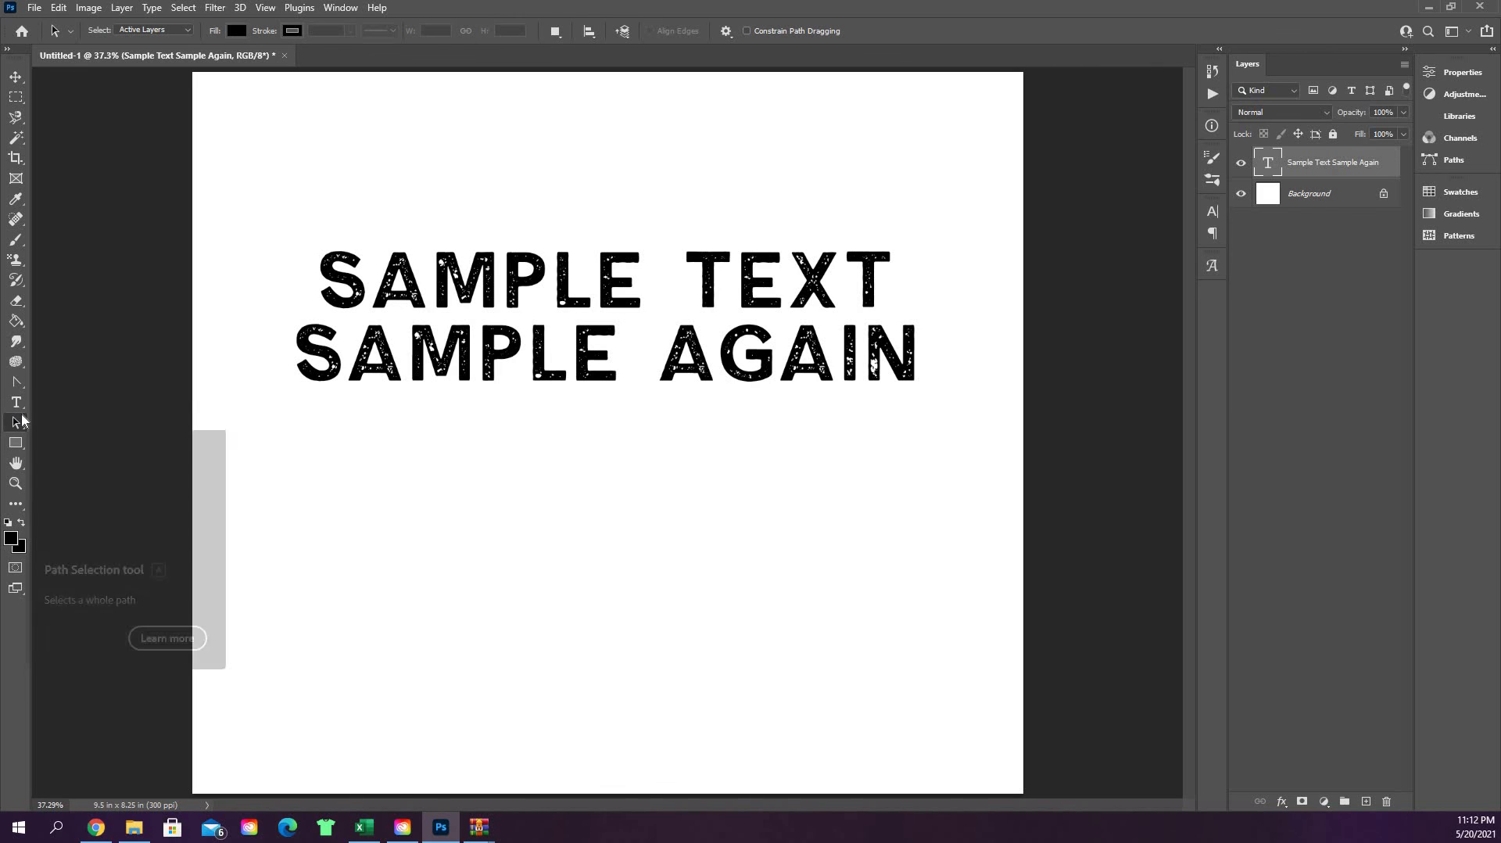